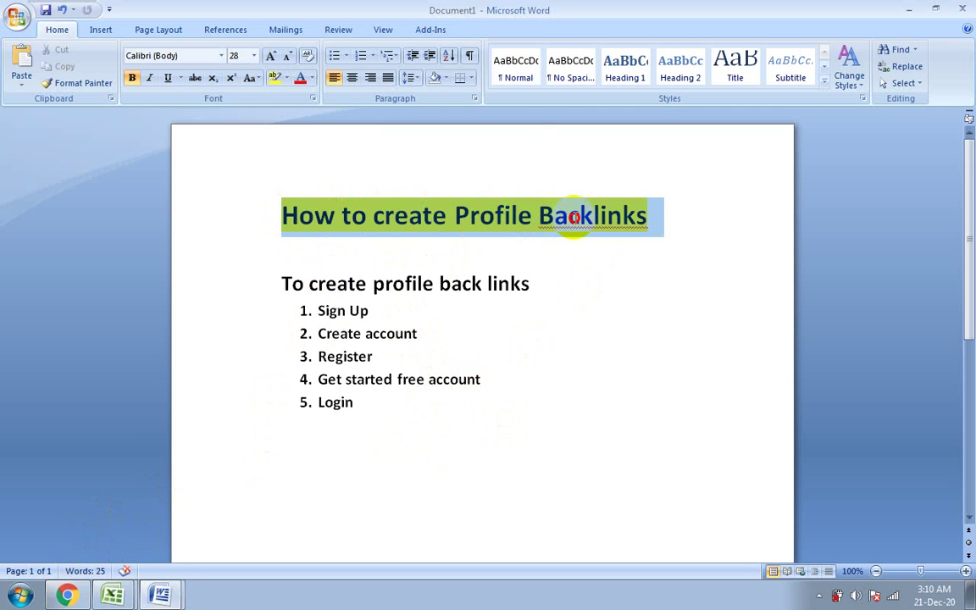
- Review the "How to create Profile Backlinks" heading and its numbered steps, and check the Authentic 139 backlinks workbook in Excel
{"action": "left_click", "coordinate": [511, 215]}
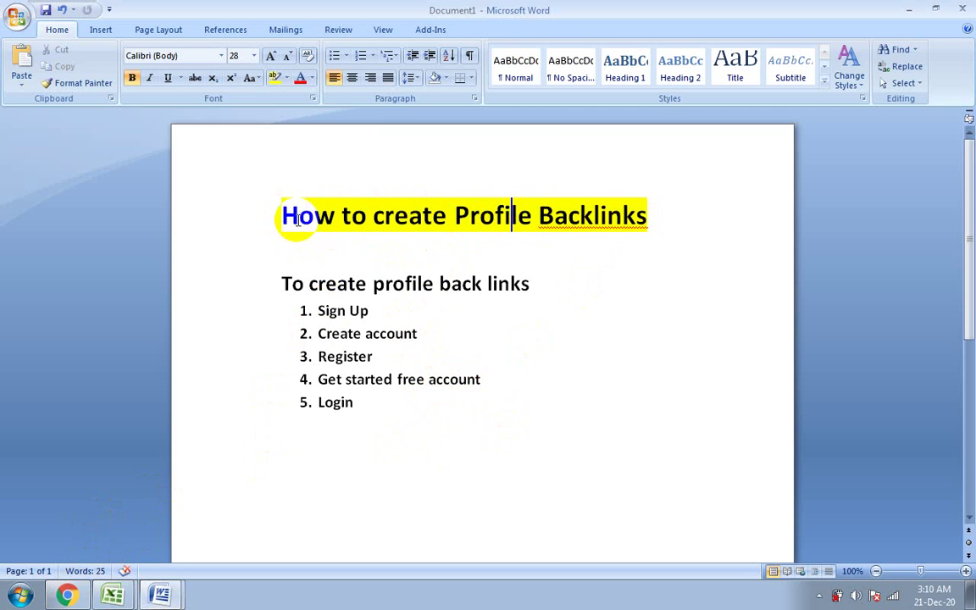
{"action": "left_click_drag", "start_coordinate": [285, 216], "coordinate": [618, 213]}
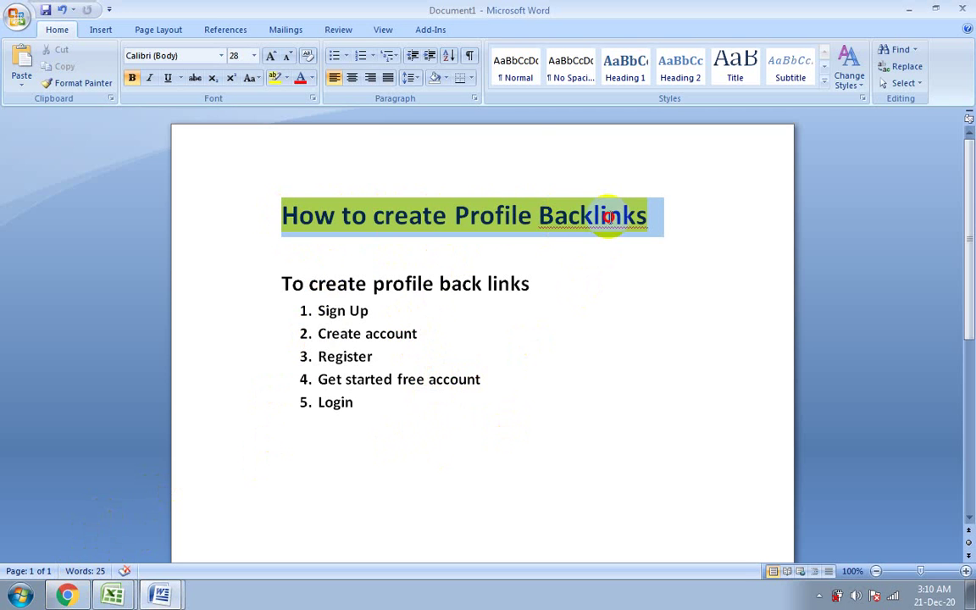
{"action": "left_click", "coordinate": [112, 595]}
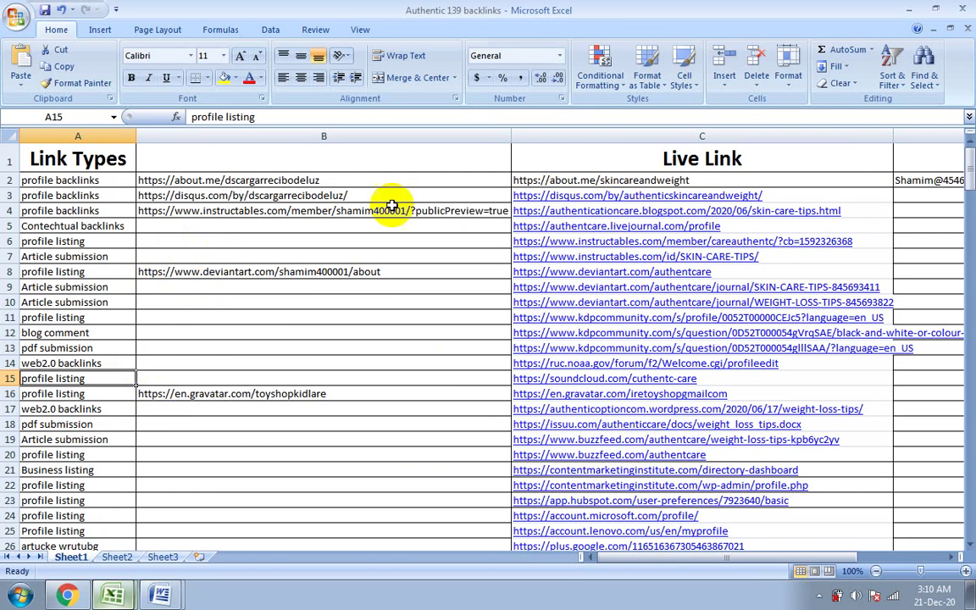
{"action": "left_click", "coordinate": [910, 11]}
{"action": "left_click", "coordinate": [370, 335]}
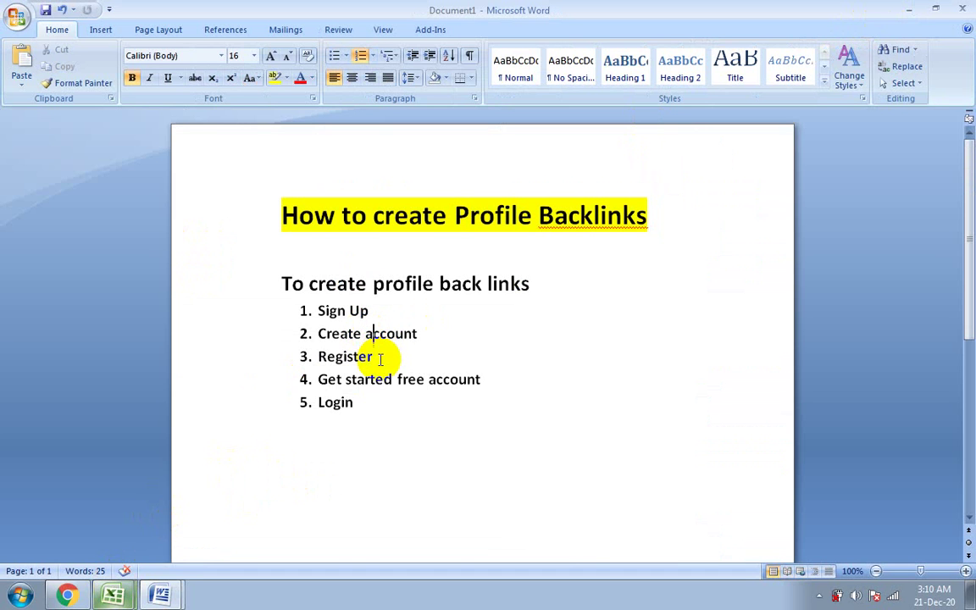
- Switch to the Word document Document2 and review the company name, short description and website prepared for the profile
{"action": "left_click", "coordinate": [161, 596]}
{"action": "left_click", "coordinate": [134, 569]}
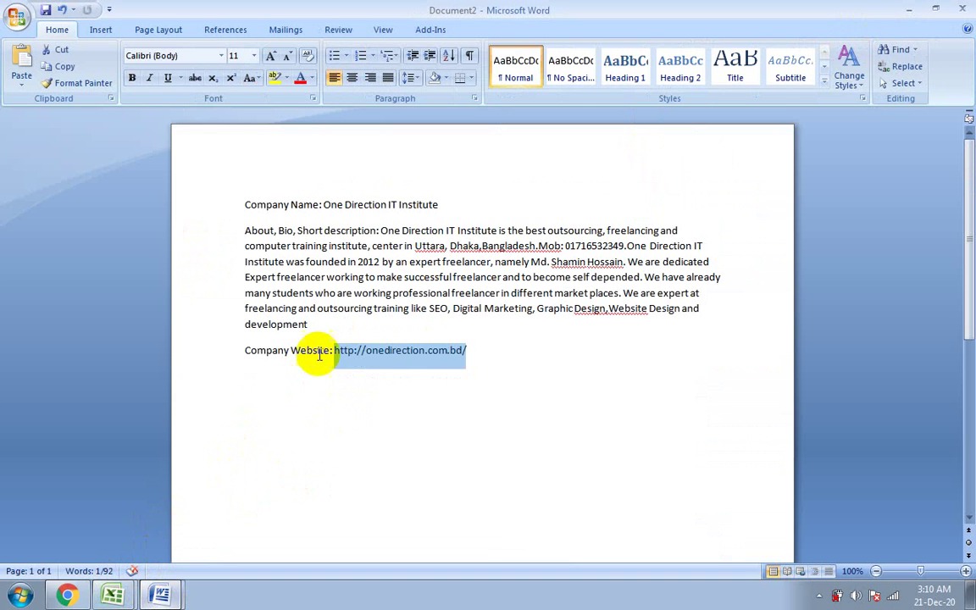
{"action": "left_click", "coordinate": [332, 309]}
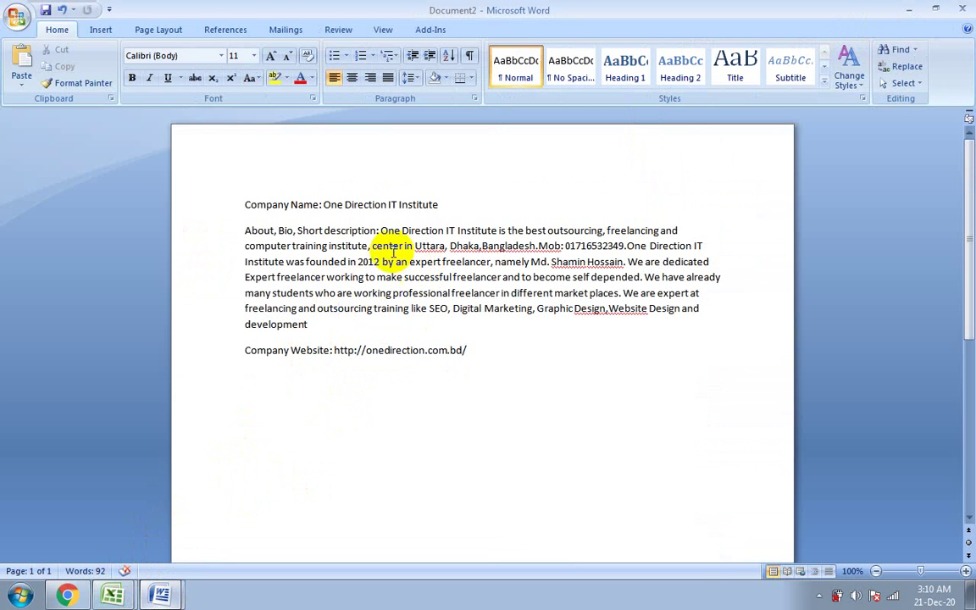
{"action": "left_click_drag", "start_coordinate": [241, 205], "coordinate": [422, 204]}
{"action": "left_click", "coordinate": [345, 246]}
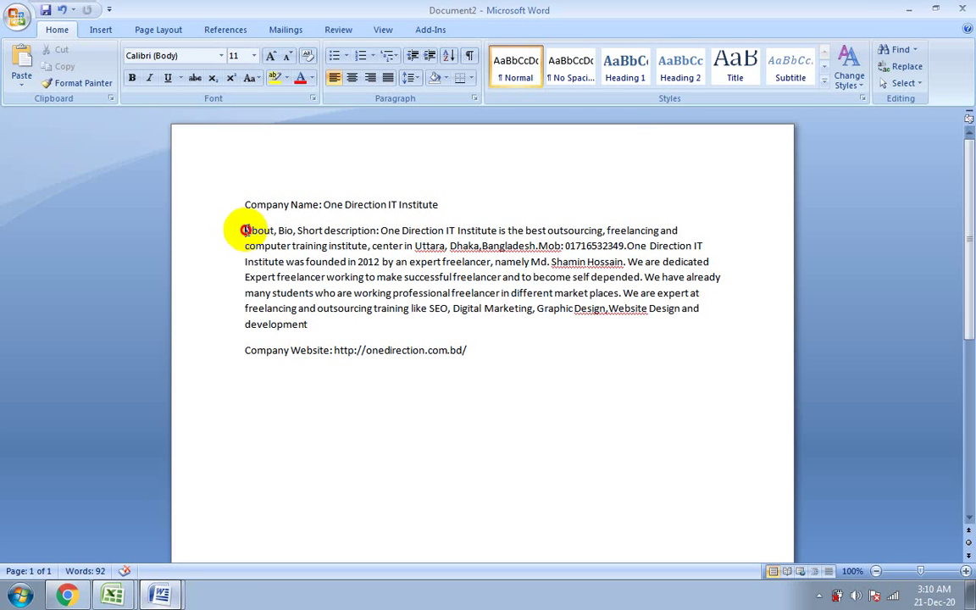
- Highlight the label "About, Bio, Short description" in yellow
{"action": "left_click_drag", "start_coordinate": [244, 229], "coordinate": [282, 231]}
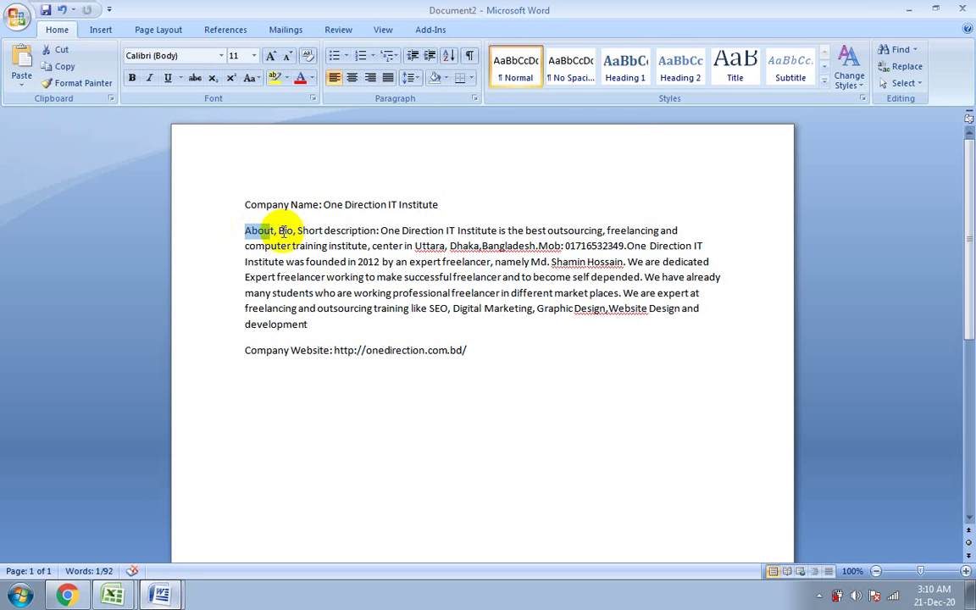
{"action": "left_click", "coordinate": [279, 230]}
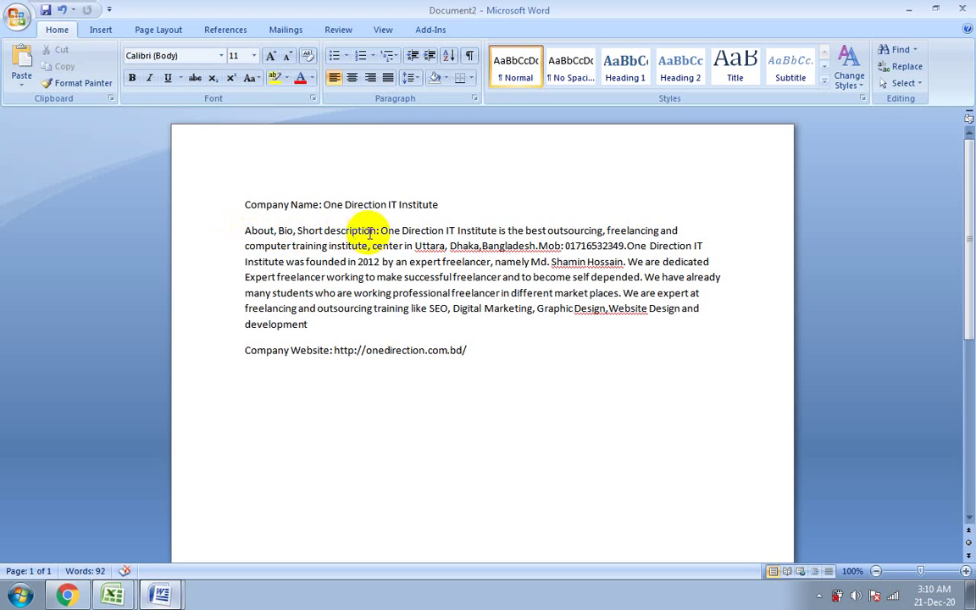
{"action": "left_click_drag", "start_coordinate": [377, 232], "coordinate": [246, 229]}
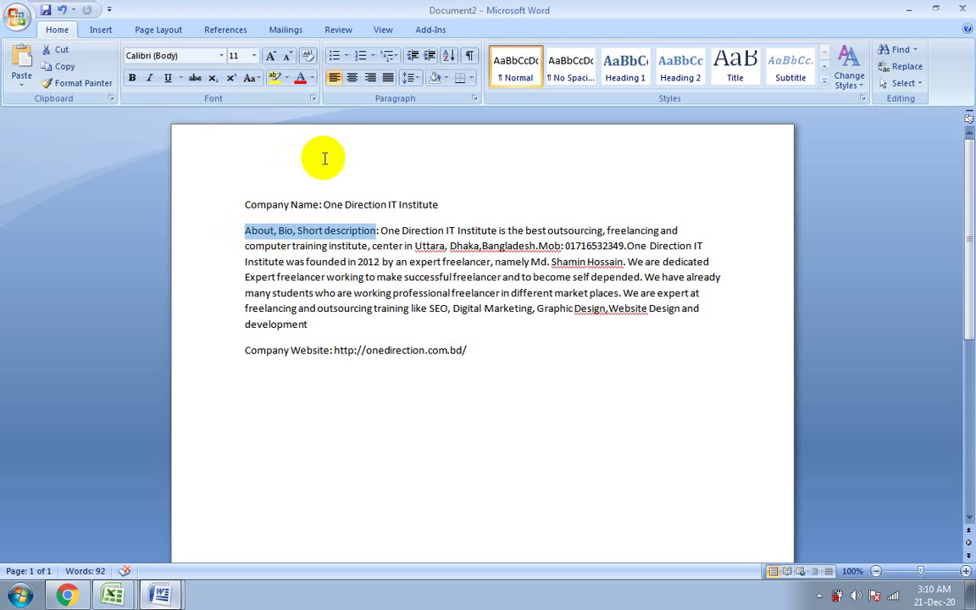
{"action": "left_click", "coordinate": [275, 78]}
{"action": "left_click", "coordinate": [283, 246]}
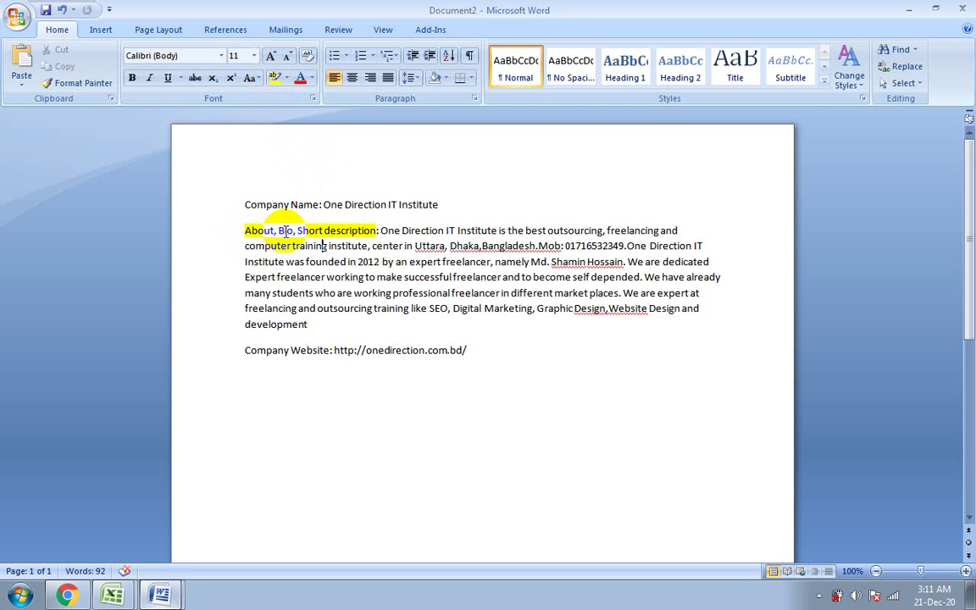
{"action": "left_click_drag", "start_coordinate": [288, 228], "coordinate": [337, 252]}
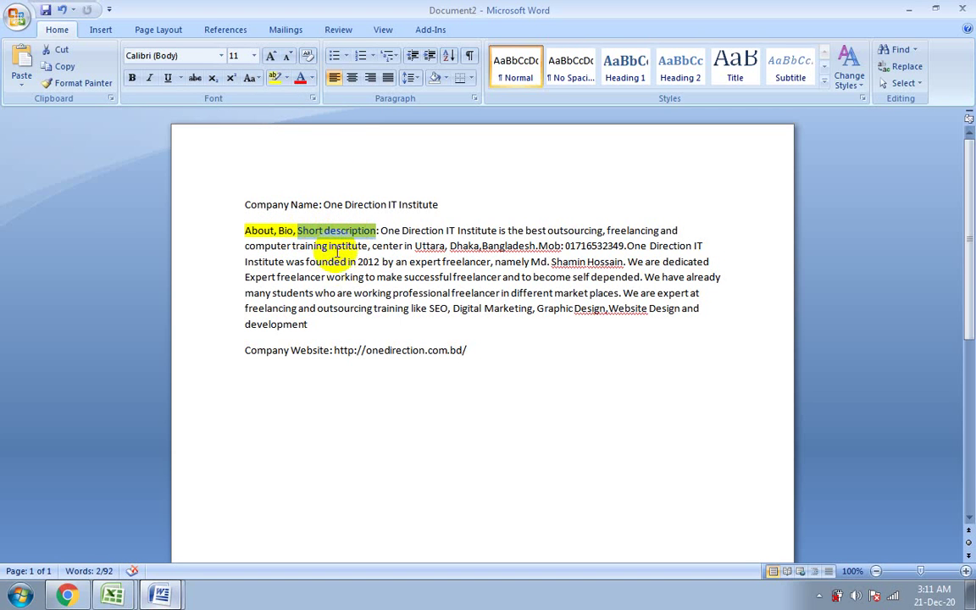
{"action": "left_click", "coordinate": [357, 251]}
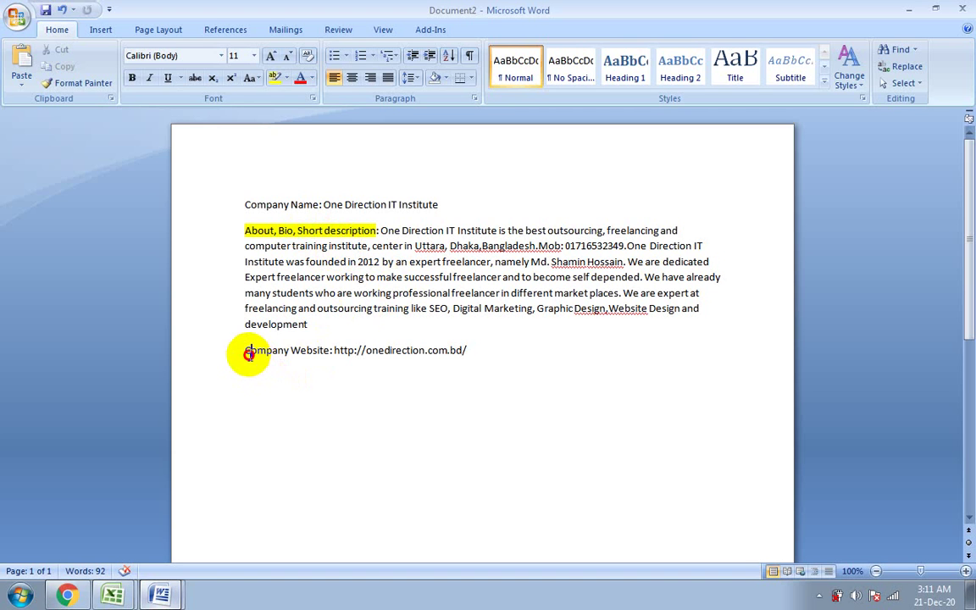
- Highlight the label "Company Website:" in yellow, leaving the website address after it unhighlighted
{"action": "left_click_drag", "start_coordinate": [335, 350], "coordinate": [244, 352]}
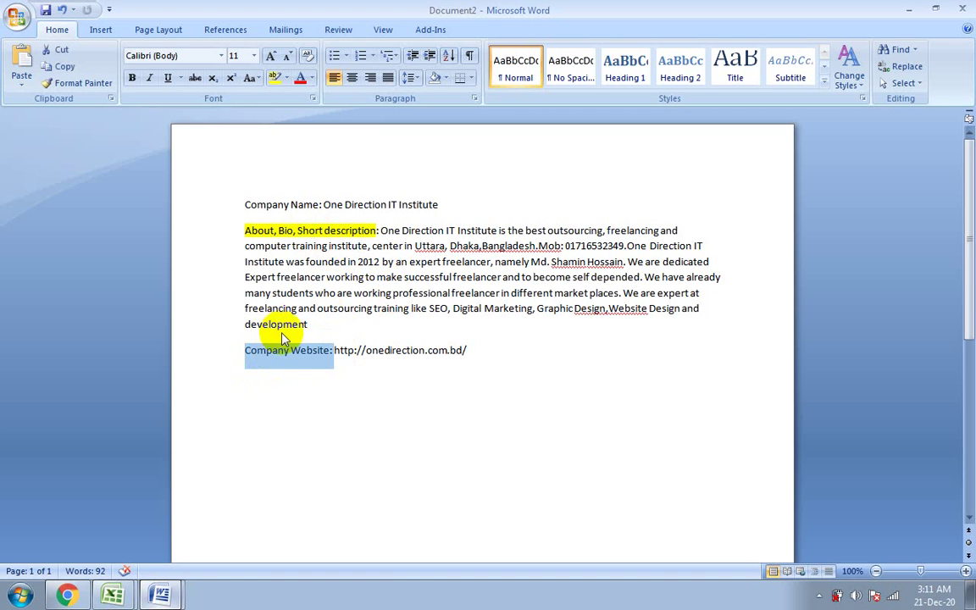
{"action": "left_click", "coordinate": [274, 77]}
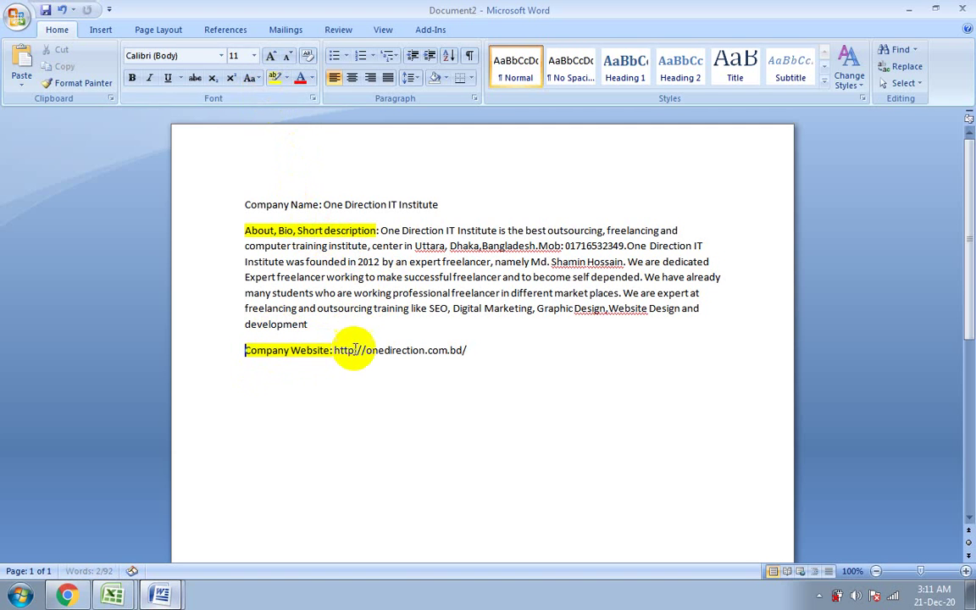
{"action": "left_click", "coordinate": [353, 350]}
{"action": "left_click_drag", "start_coordinate": [335, 349], "coordinate": [461, 347]}
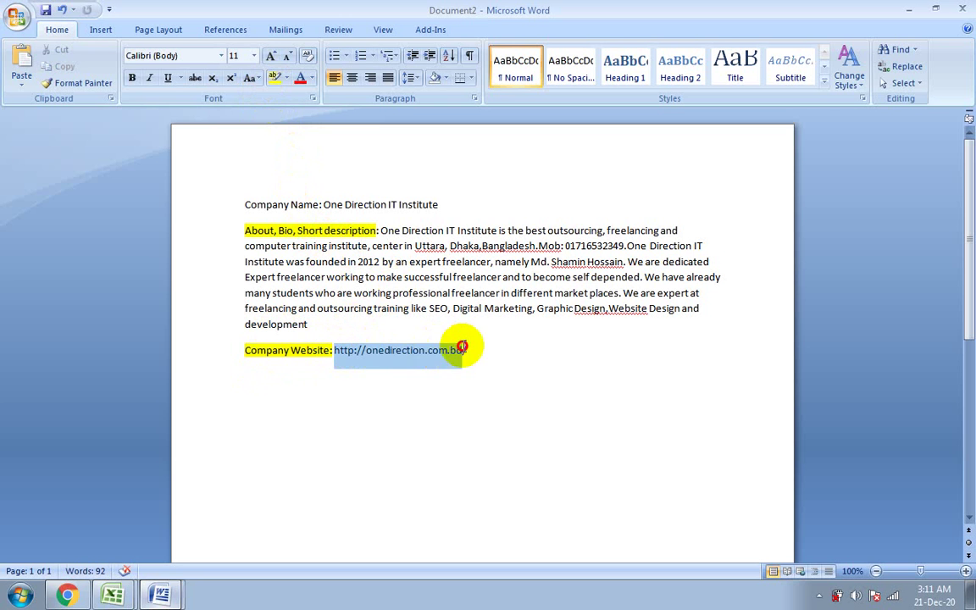
{"action": "left_click", "coordinate": [454, 350]}
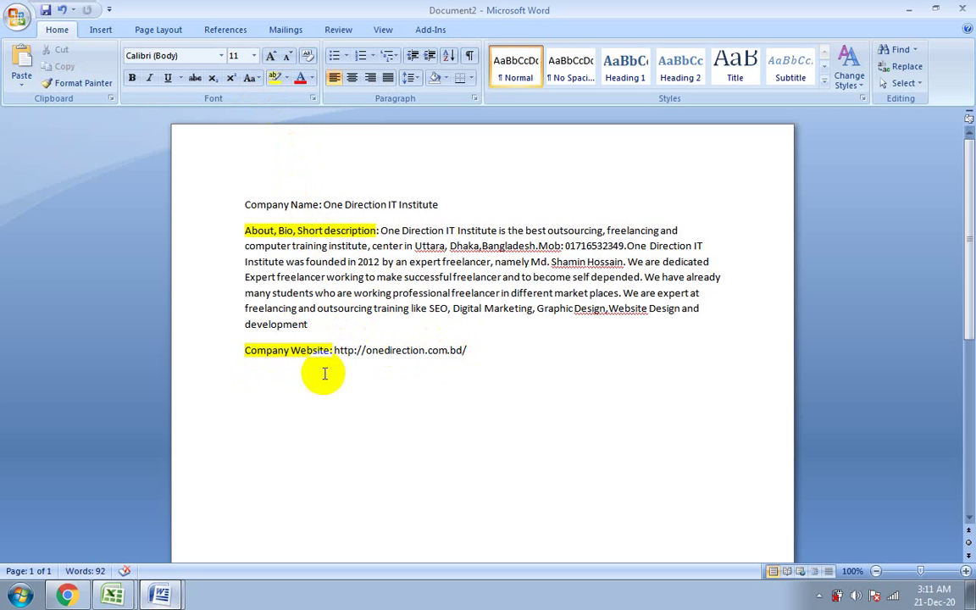
- In Chrome, search for "temp mail" in a new tab and open the temp-mail.org disposable email site
{"action": "left_click", "coordinate": [68, 595]}
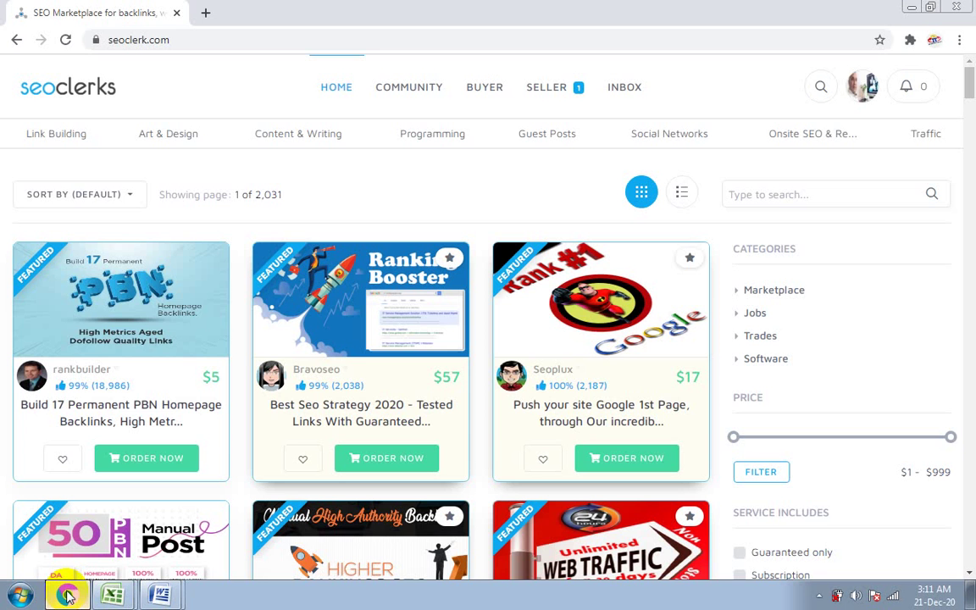
{"action": "left_click", "coordinate": [203, 14]}
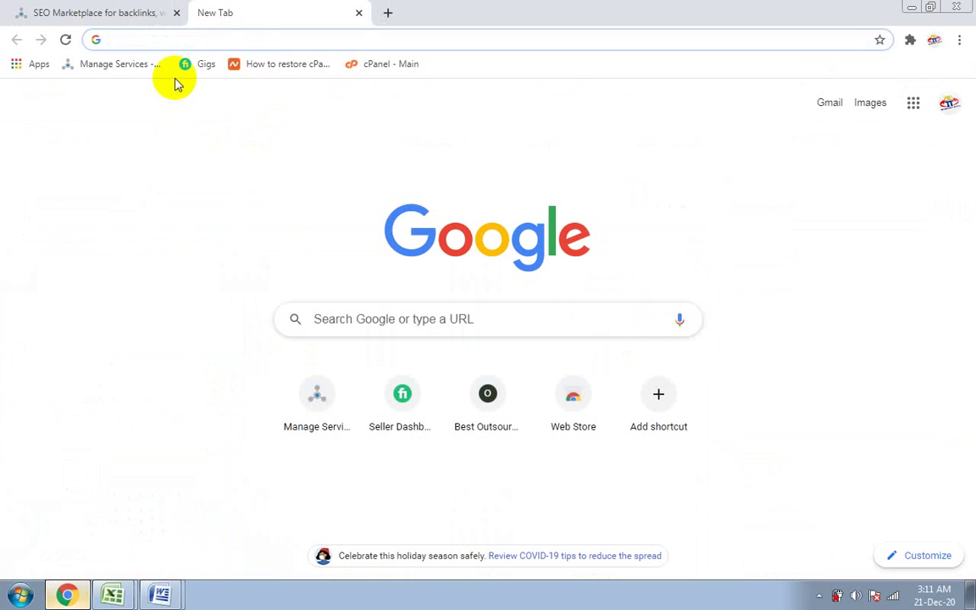
{"action": "left_click", "coordinate": [155, 39]}
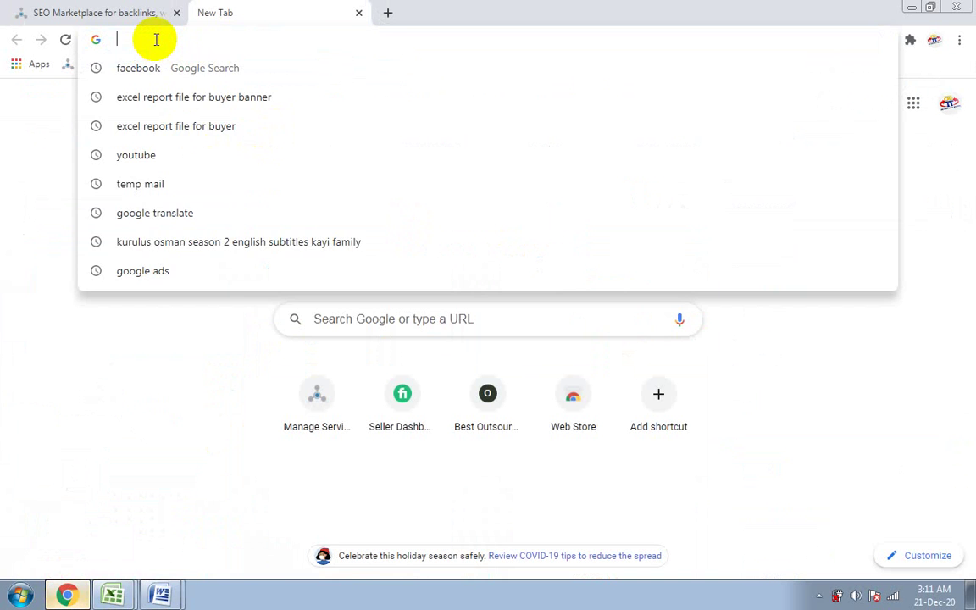
{"action": "type", "text": "temp mail"}
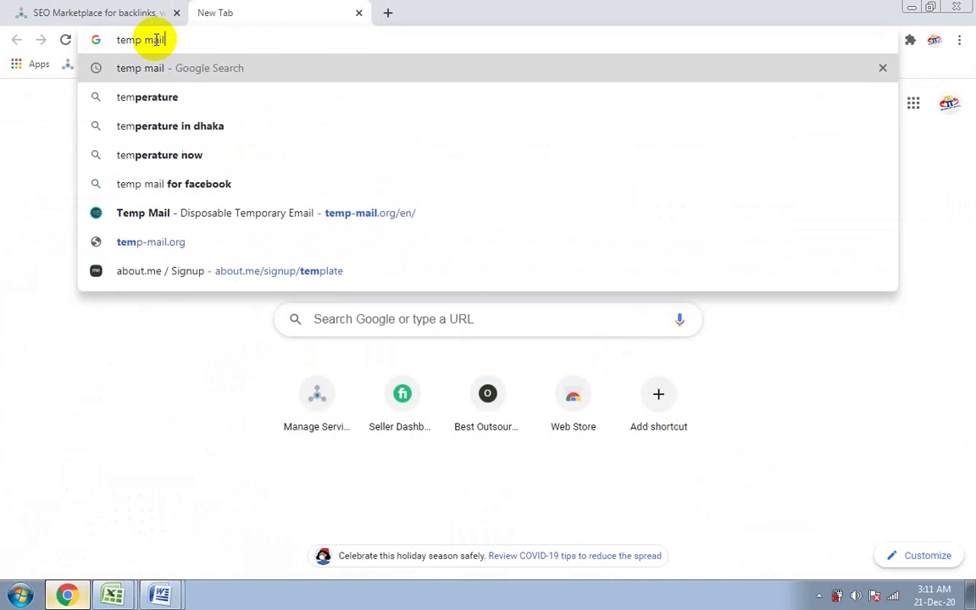
{"action": "key", "text": "Return"}
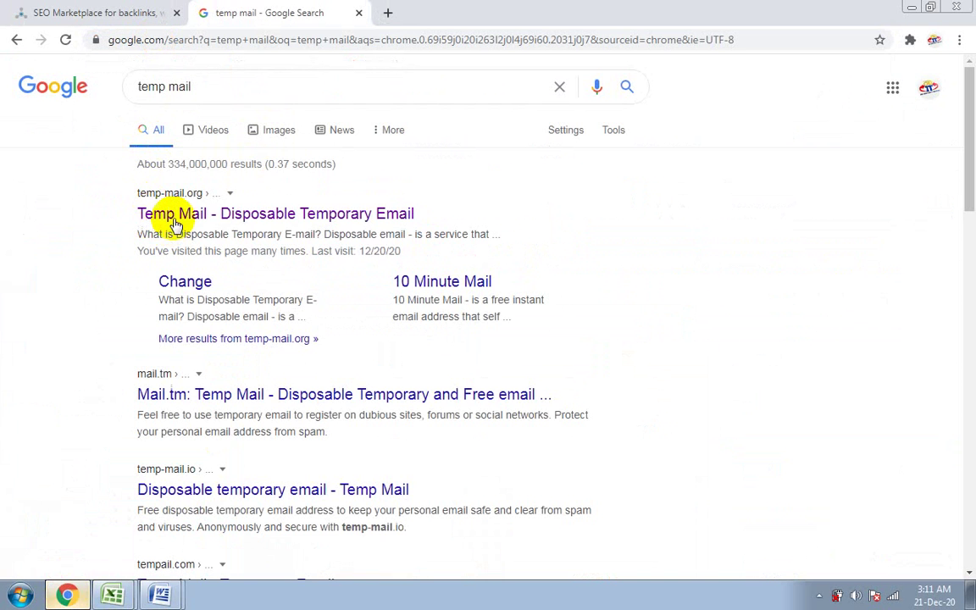
{"action": "left_click", "coordinate": [175, 220]}
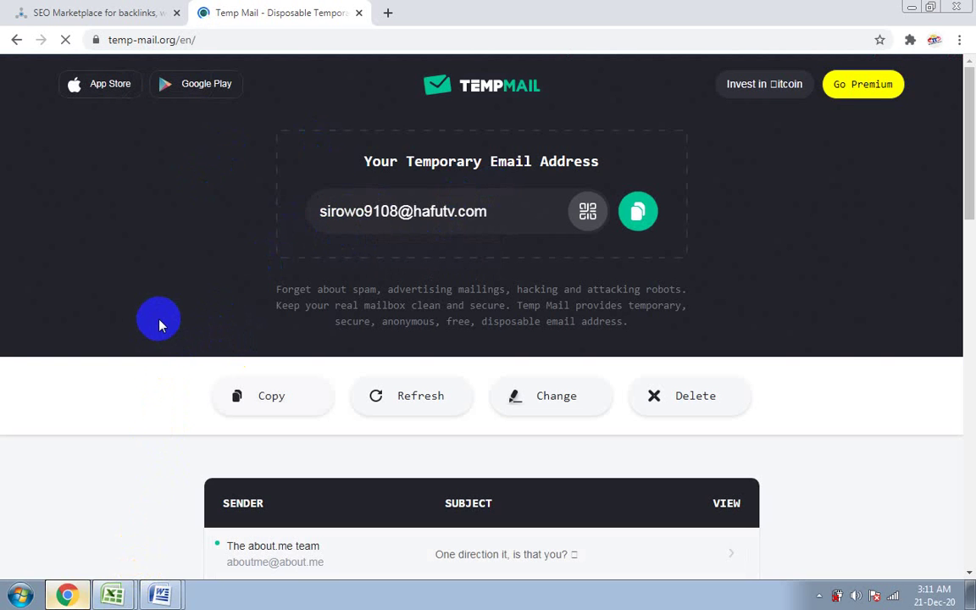
- Switch to the Authentic 139 backlinks workbook in Excel and examine the link list and the profile backlinks entries in the Link Types column
{"action": "left_click", "coordinate": [110, 593]}
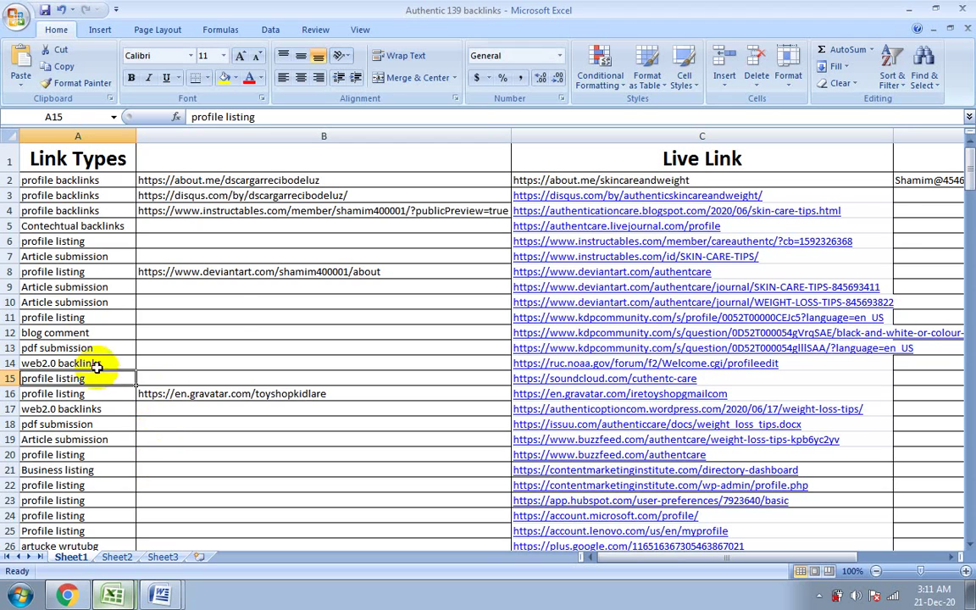
{"action": "scroll", "coordinate": [653, 331], "scroll_direction": "down", "scroll_amount": 18}
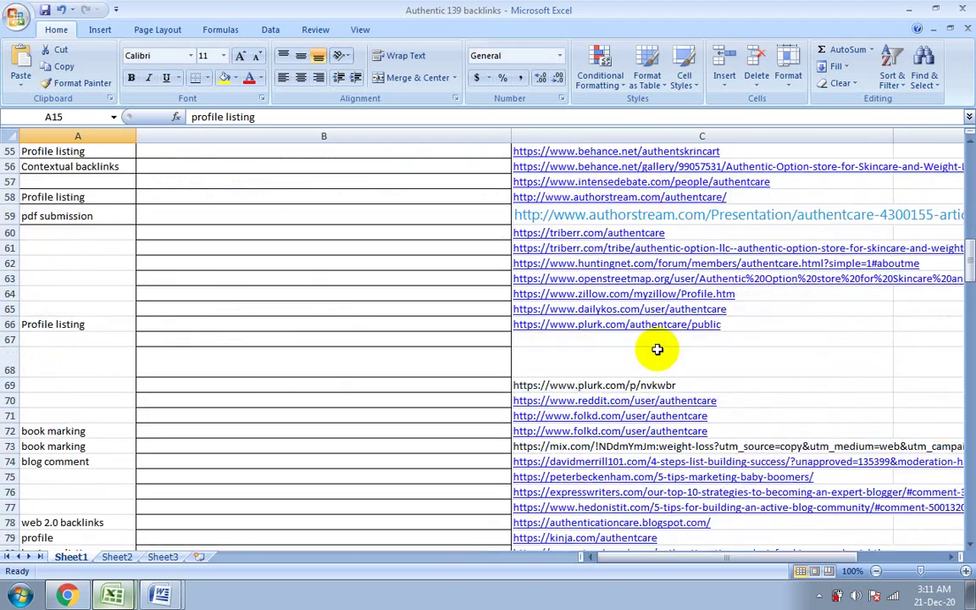
{"action": "scroll", "coordinate": [271, 393], "scroll_direction": "down", "scroll_amount": 3}
{"action": "scroll", "coordinate": [305, 392], "scroll_direction": "up", "scroll_amount": 20}
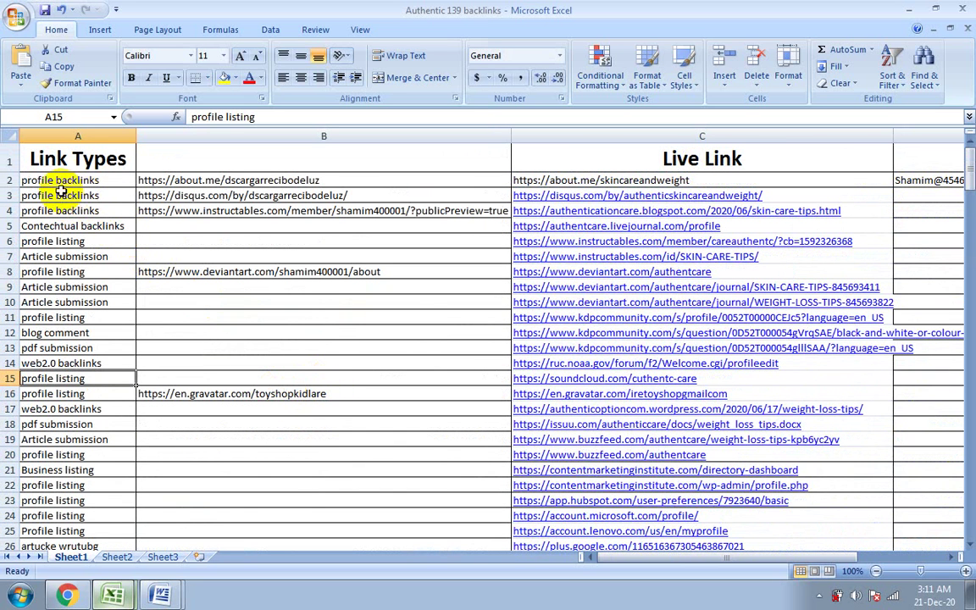
{"action": "left_click", "coordinate": [71, 181]}
{"action": "left_click", "coordinate": [78, 195]}
{"action": "left_click", "coordinate": [79, 211]}
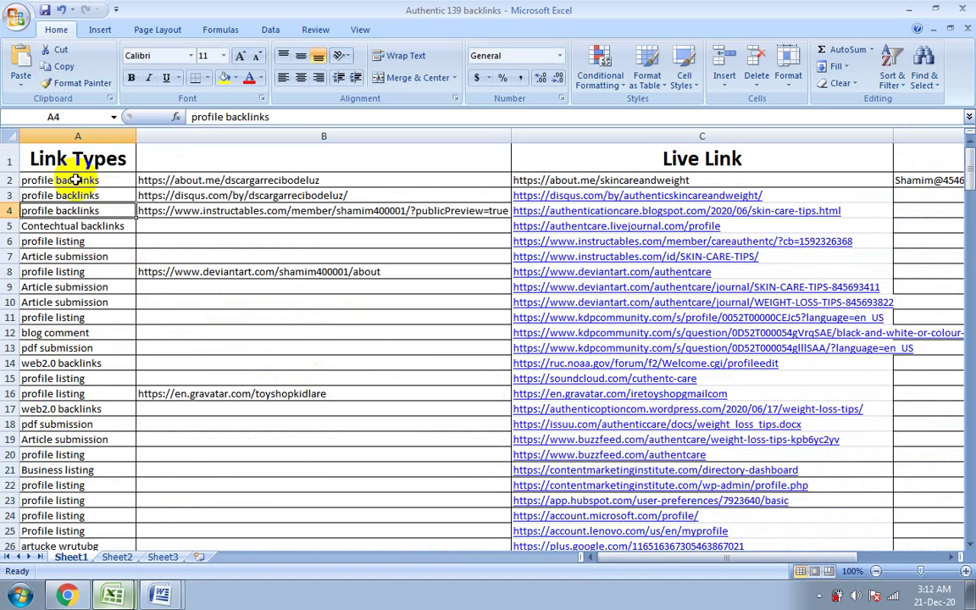
{"action": "left_click", "coordinate": [116, 180]}
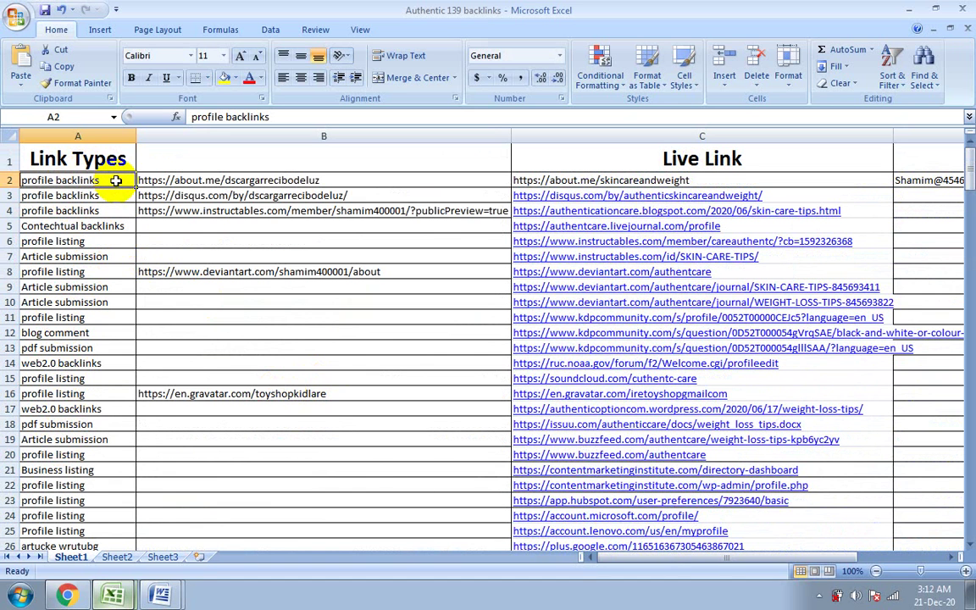
- Copy the about.me link from cell B2, open it in a new Chrome tab, and view the sample profile page
{"action": "left_click", "coordinate": [346, 182]}
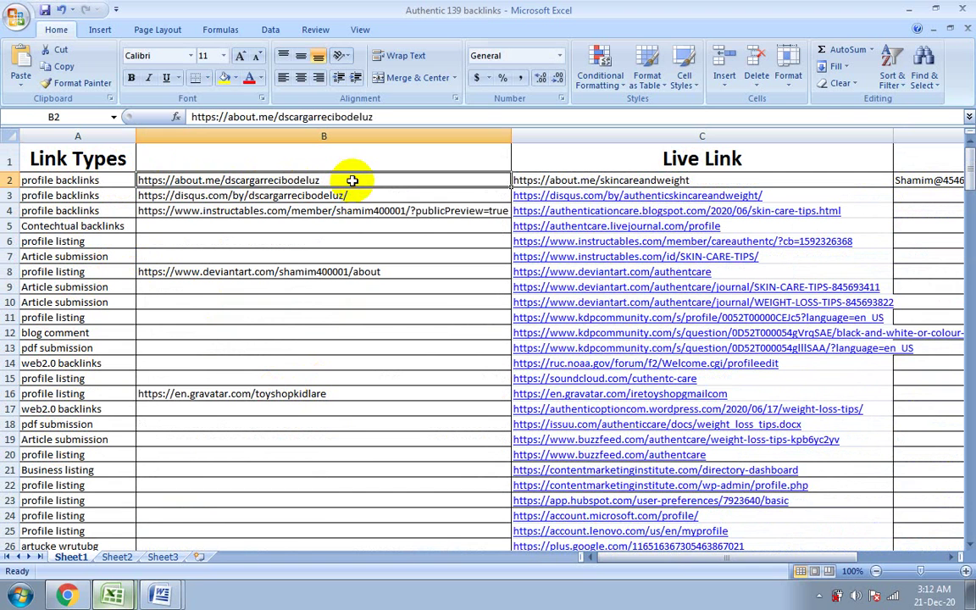
{"action": "left_click", "coordinate": [370, 193]}
{"action": "left_click", "coordinate": [371, 178]}
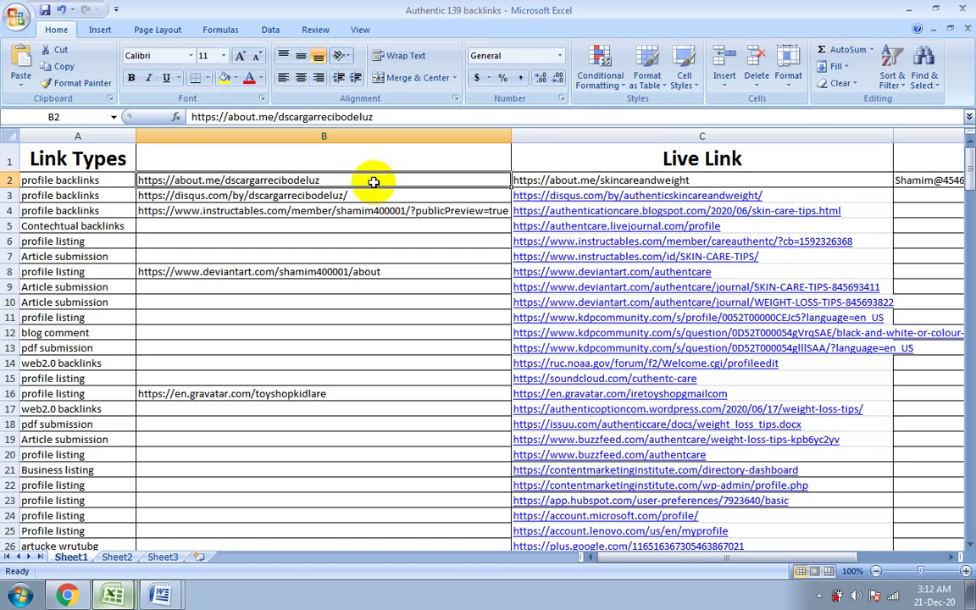
{"action": "key", "text": "ctrl+c"}
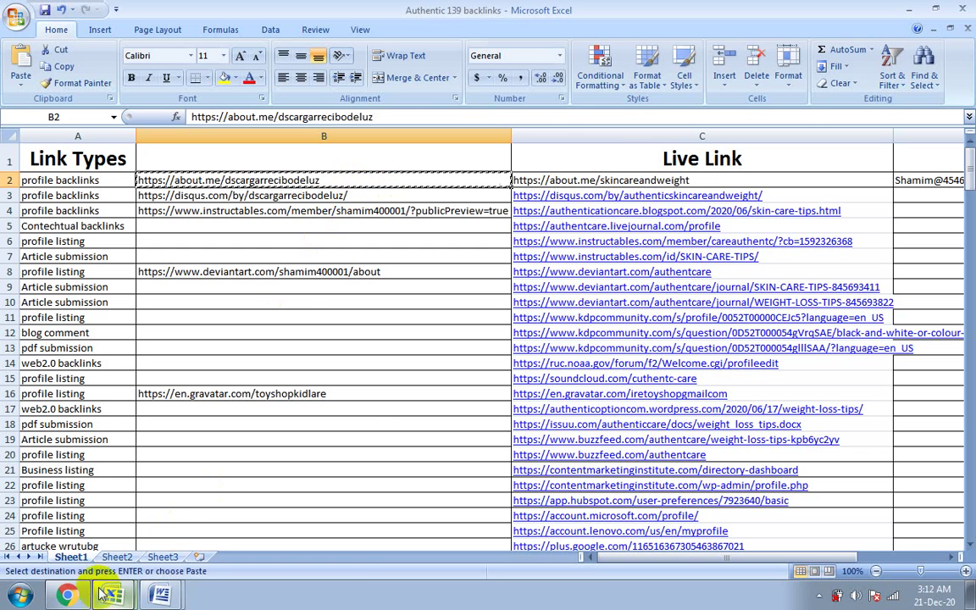
{"action": "left_click", "coordinate": [67, 596]}
{"action": "left_click", "coordinate": [388, 14]}
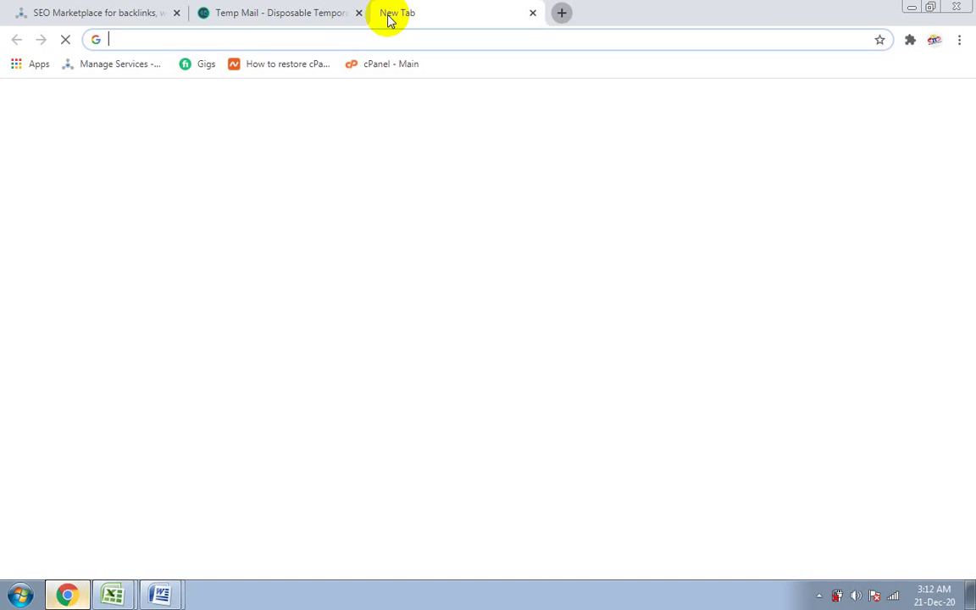
{"action": "key", "text": "ctrl+v"}
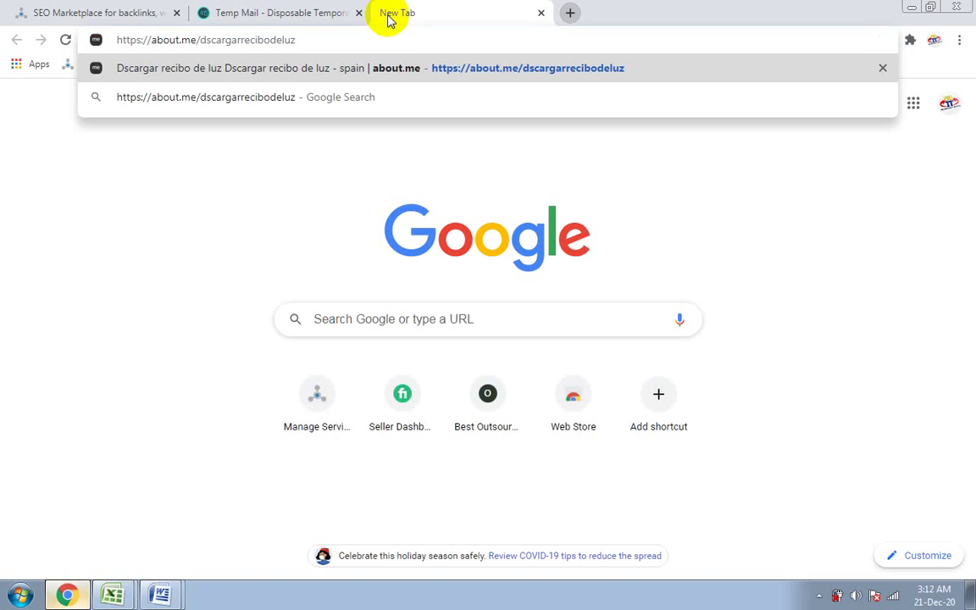
{"action": "key", "text": "Return"}
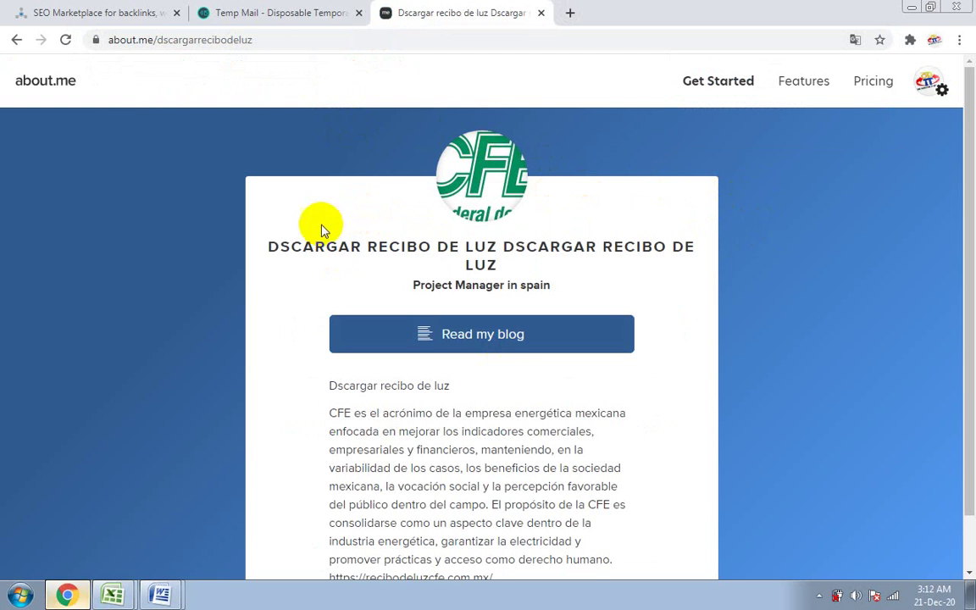
{"action": "scroll", "coordinate": [508, 458], "scroll_direction": "down", "scroll_amount": 1}
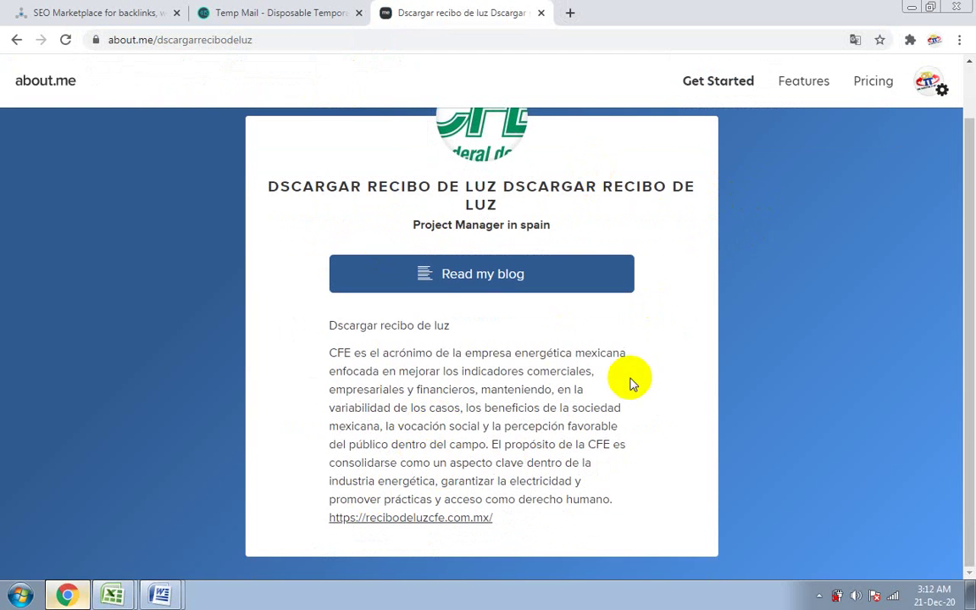
- Examine the sample about.me profile from its logo and title down to the description and website link
{"action": "scroll", "coordinate": [592, 373], "scroll_direction": "up", "scroll_amount": 1}
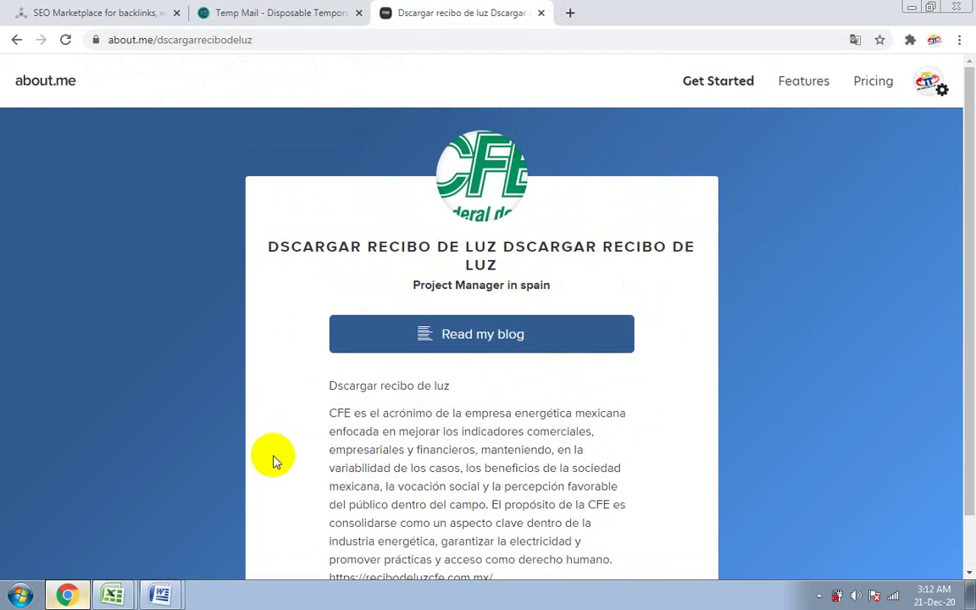
{"action": "scroll", "coordinate": [262, 448], "scroll_direction": "down", "scroll_amount": 1}
{"action": "scroll", "coordinate": [254, 445], "scroll_direction": "up", "scroll_amount": 1}
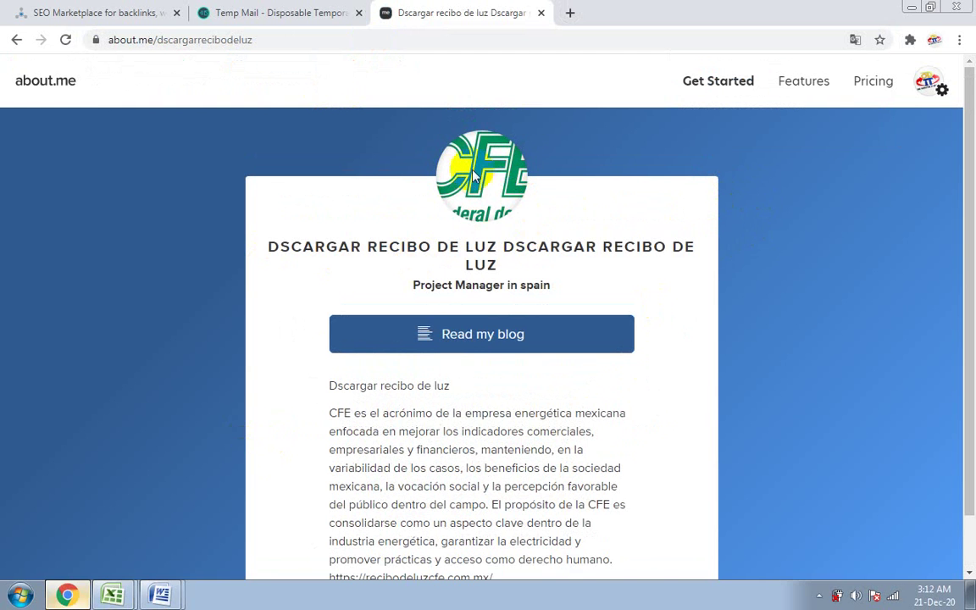
{"action": "scroll", "coordinate": [354, 407], "scroll_direction": "down", "scroll_amount": 1}
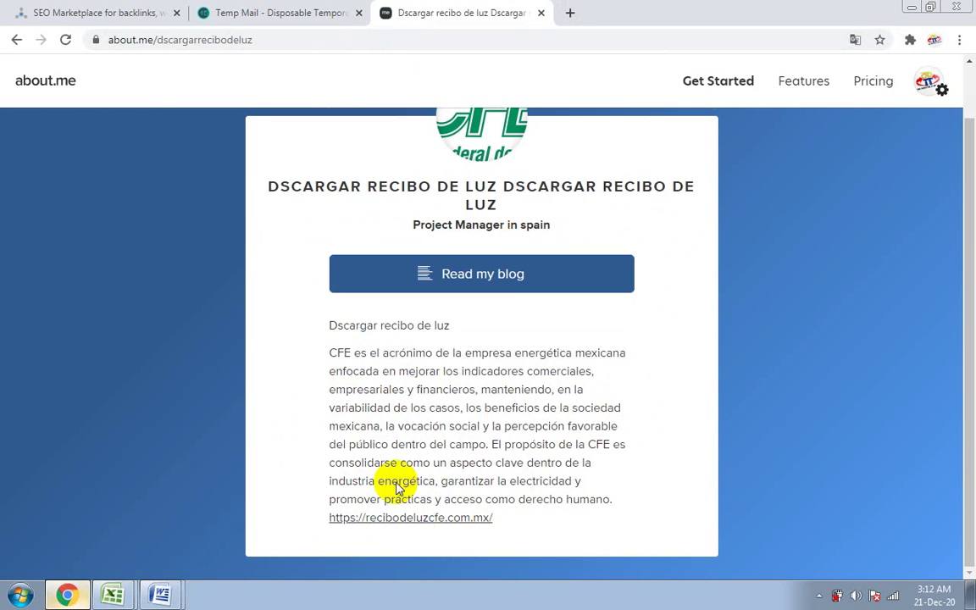
{"action": "scroll", "coordinate": [682, 457], "scroll_direction": "up", "scroll_amount": 1}
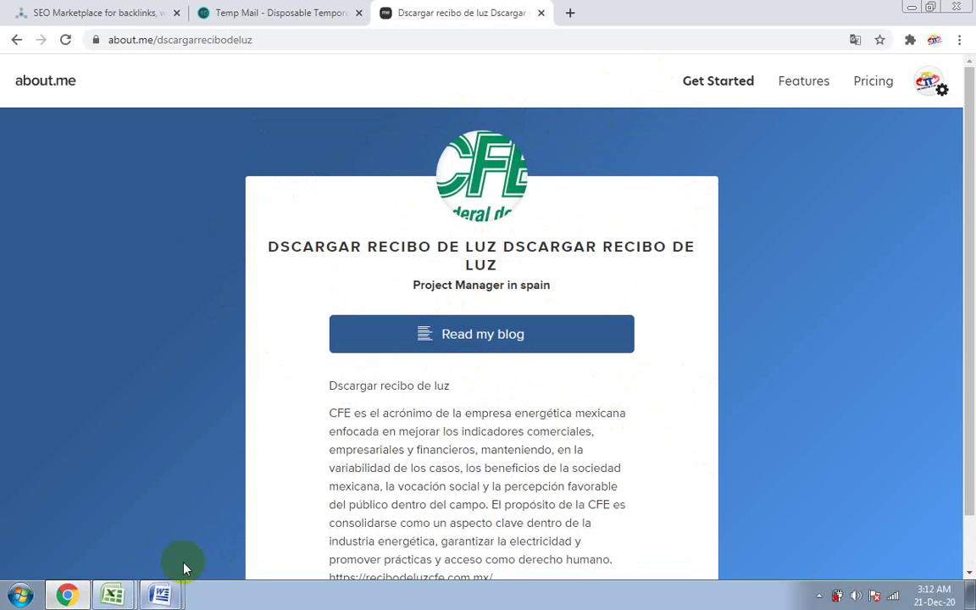
- Switch to the Word document and review the five listed sign-up options: Sign Up, Create account, Register, Get started free account and Login
{"action": "left_click", "coordinate": [163, 595]}
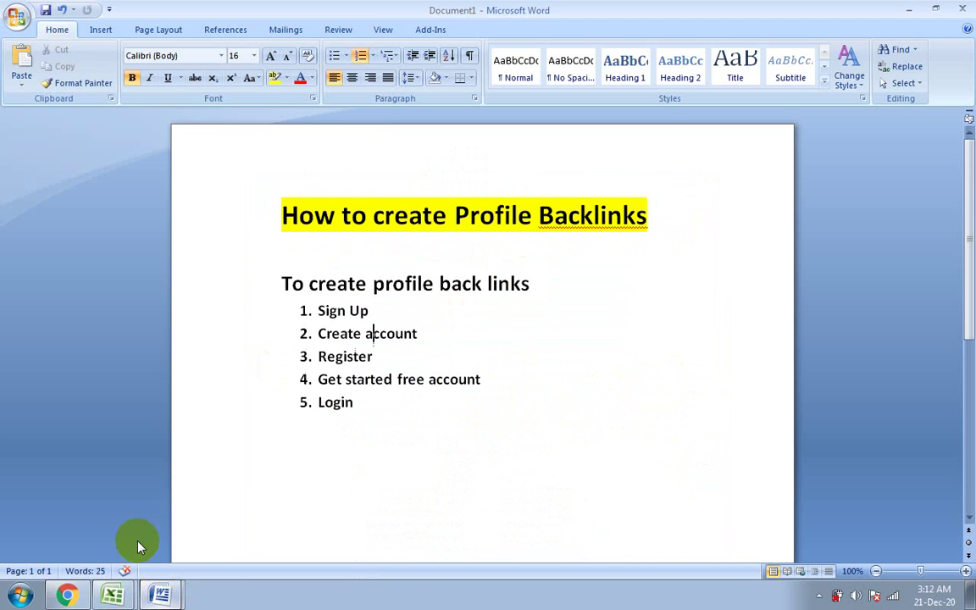
{"action": "left_click_drag", "start_coordinate": [377, 311], "coordinate": [320, 311]}
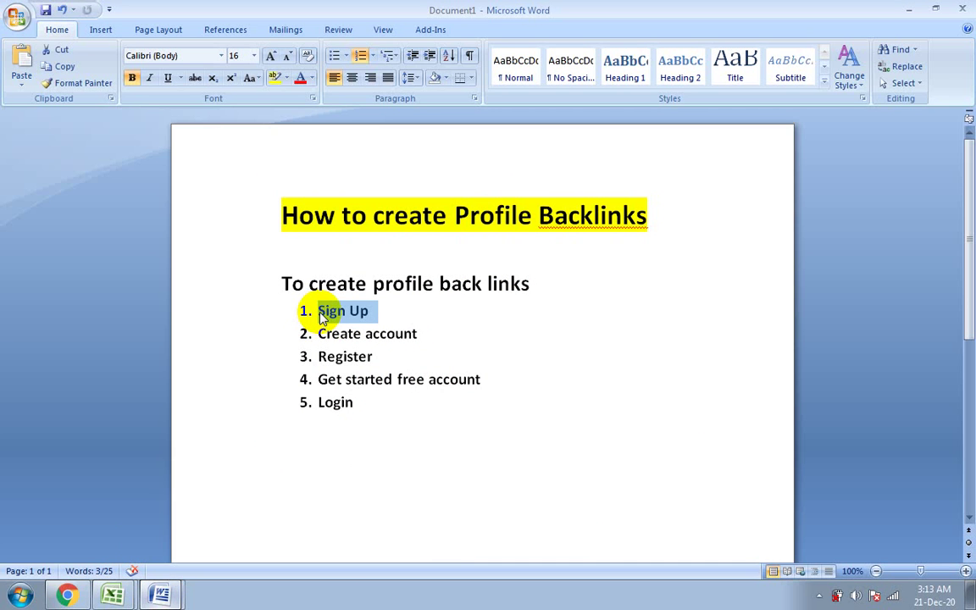
{"action": "left_click", "coordinate": [356, 334]}
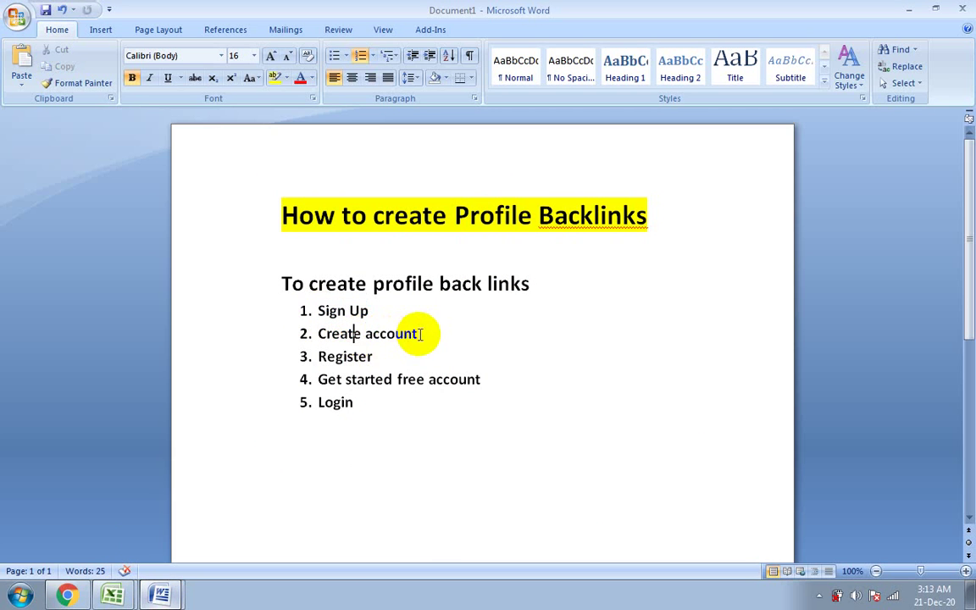
{"action": "left_click_drag", "start_coordinate": [415, 334], "coordinate": [341, 334]}
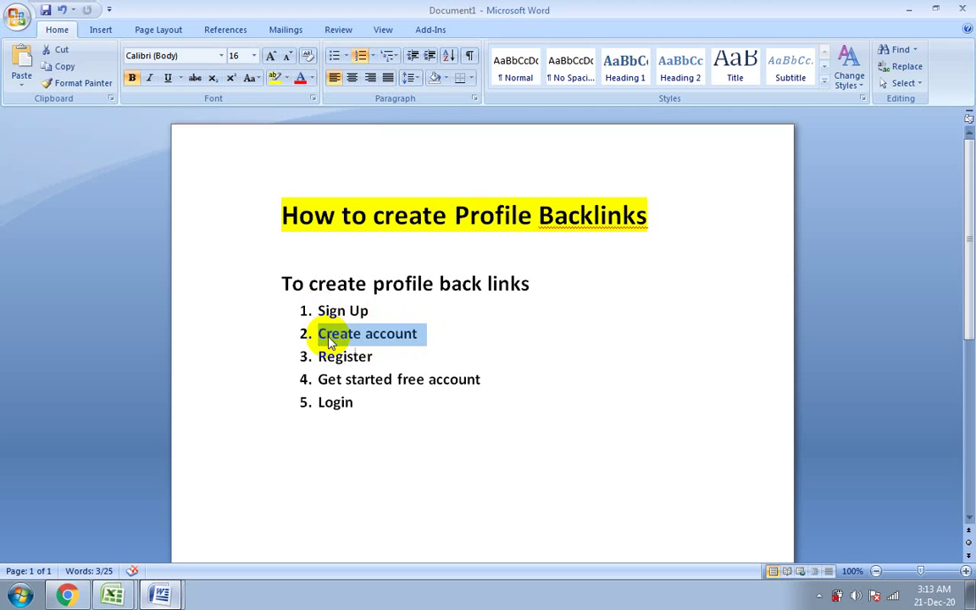
{"action": "left_click", "coordinate": [347, 333]}
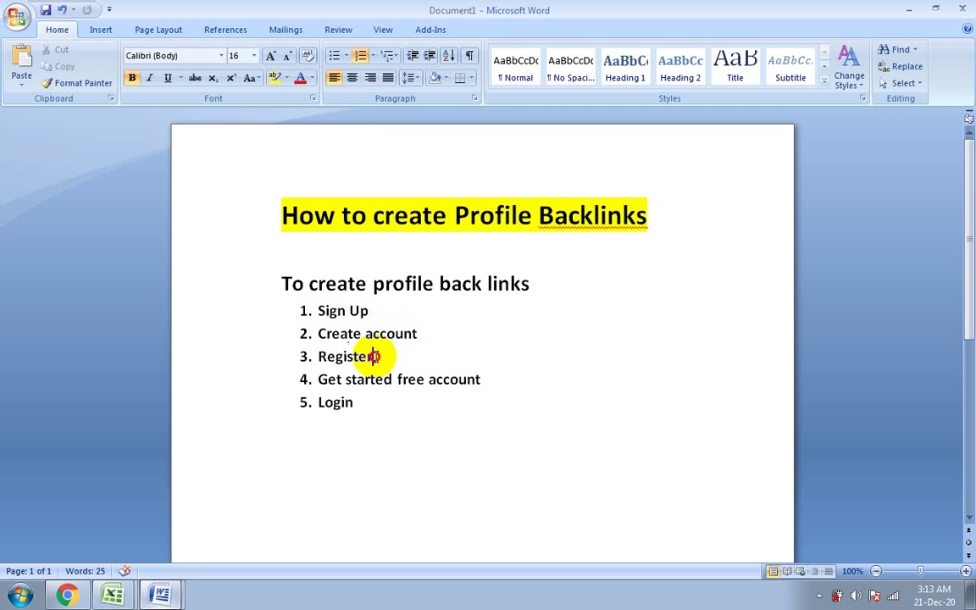
{"action": "left_click_drag", "start_coordinate": [373, 356], "coordinate": [325, 356]}
{"action": "left_click", "coordinate": [335, 356]}
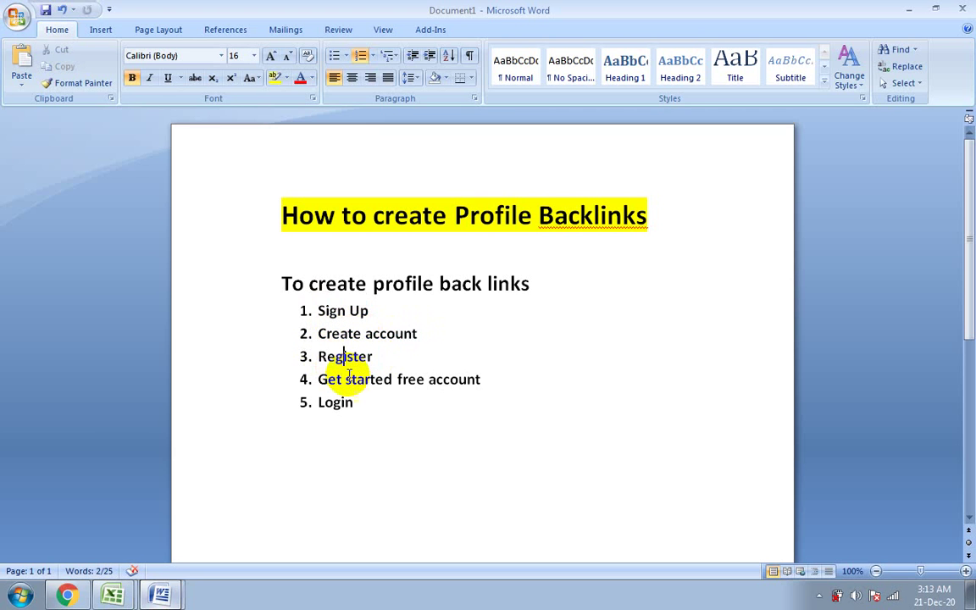
{"action": "left_click", "coordinate": [460, 380]}
{"action": "left_click_drag", "start_coordinate": [460, 379], "coordinate": [324, 377]}
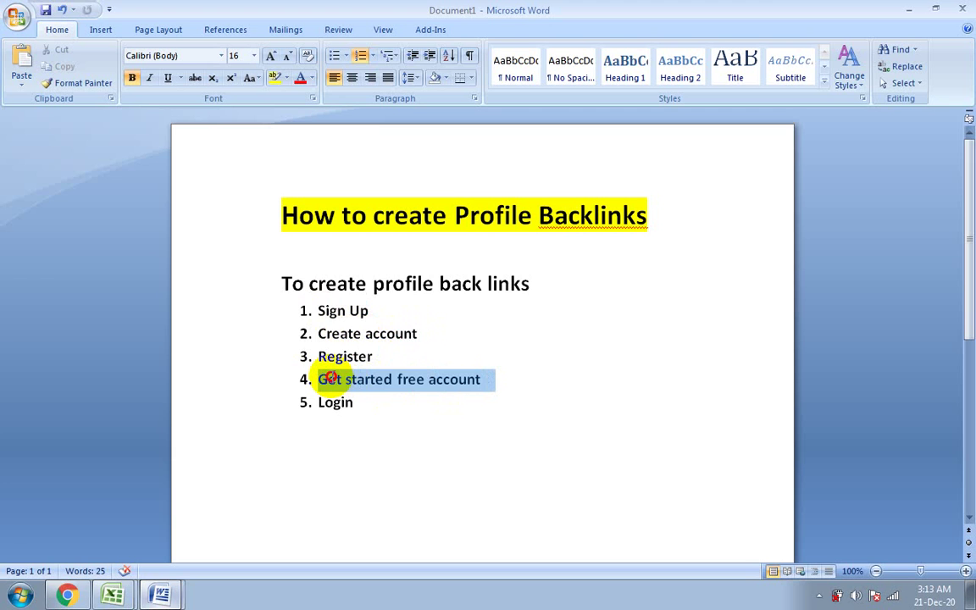
{"action": "left_click", "coordinate": [319, 334]}
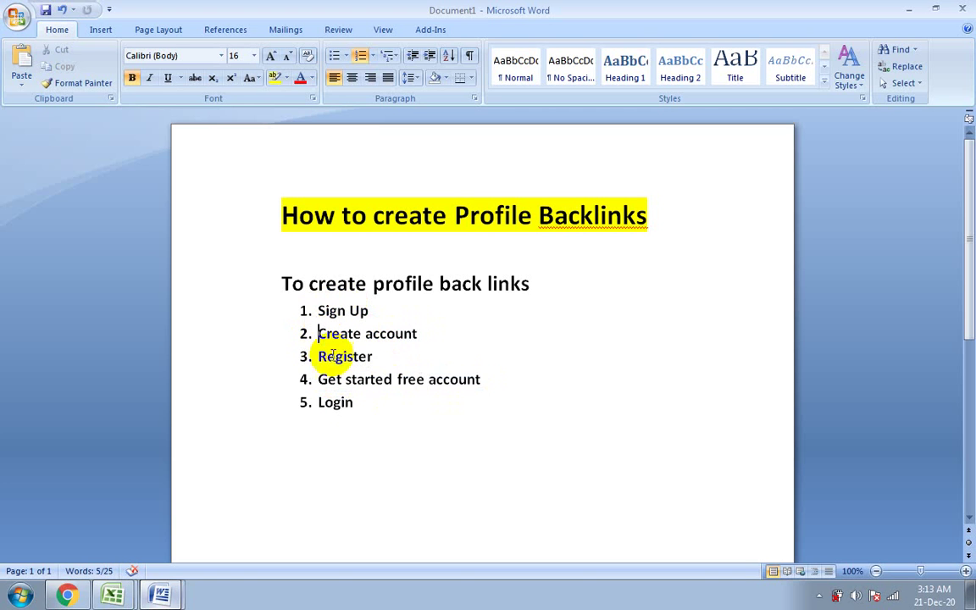
{"action": "left_click_drag", "start_coordinate": [356, 403], "coordinate": [319, 400]}
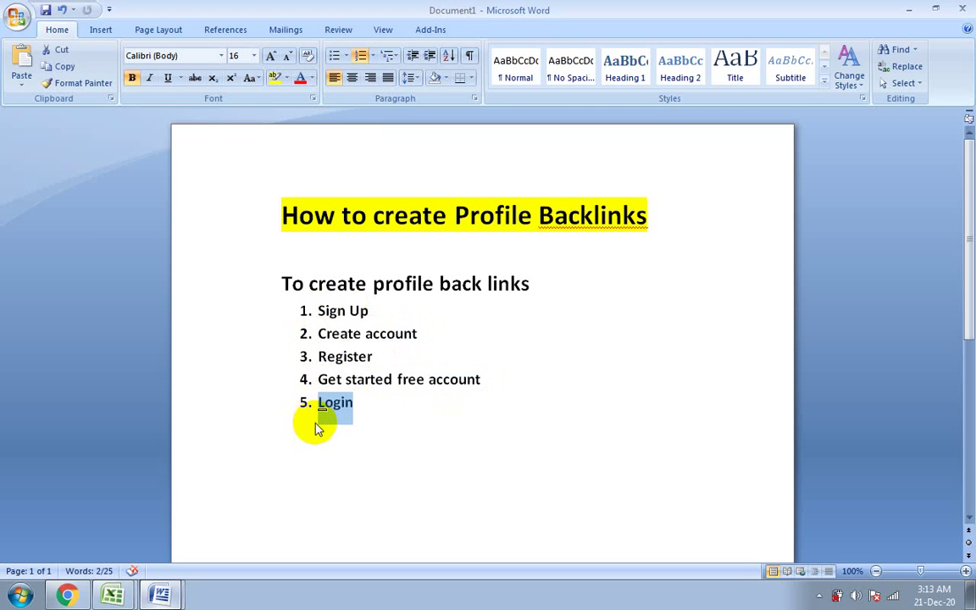
{"action": "left_click", "coordinate": [355, 346]}
{"action": "left_click", "coordinate": [415, 333]}
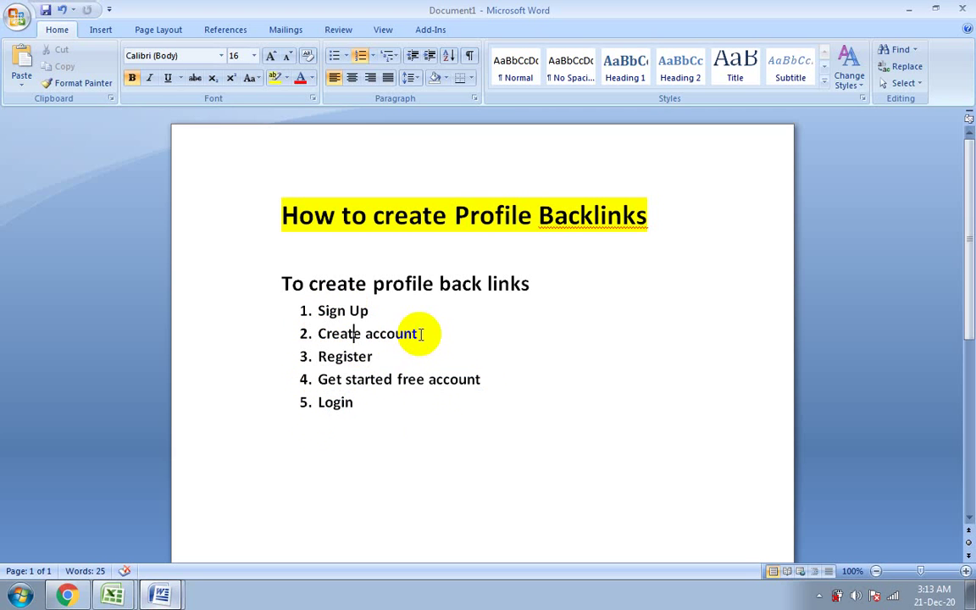
{"action": "left_click_drag", "start_coordinate": [377, 333], "coordinate": [319, 333]}
{"action": "left_click_drag", "start_coordinate": [379, 361], "coordinate": [332, 357]}
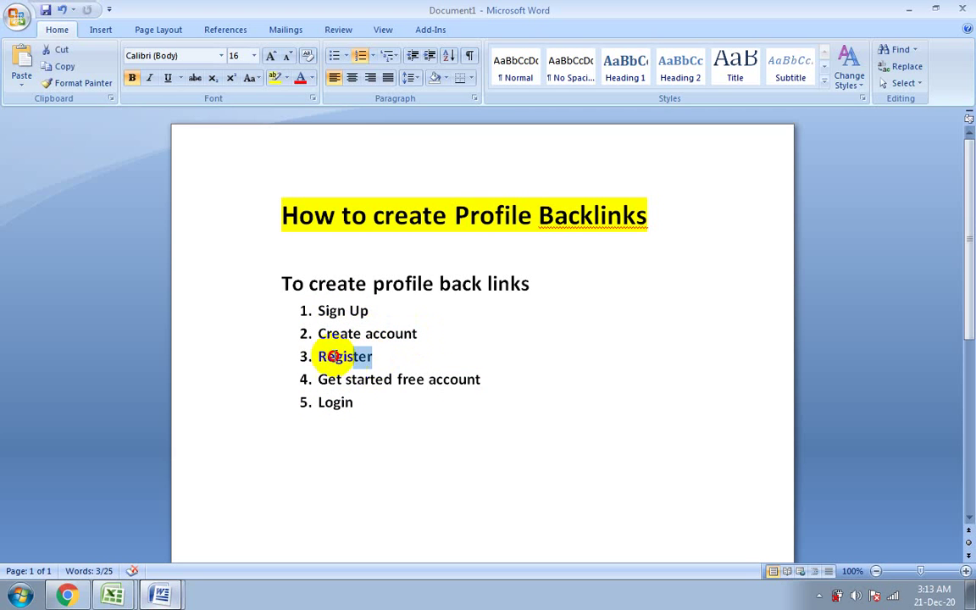
{"action": "left_click_drag", "start_coordinate": [370, 311], "coordinate": [328, 311]}
{"action": "left_click", "coordinate": [358, 355]}
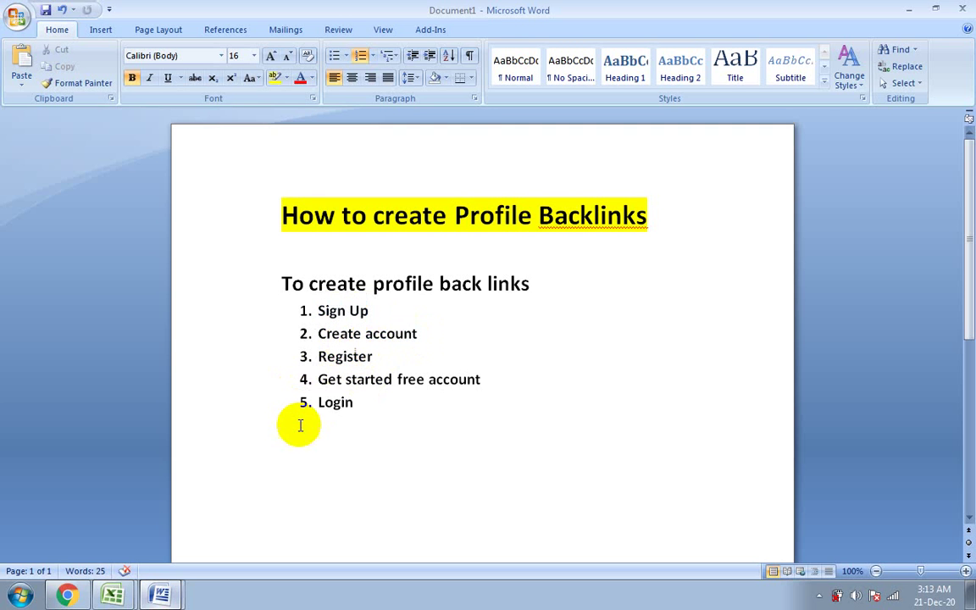
- Return to Chrome, open the about.me account settings from the existing profile, and log out
{"action": "left_click", "coordinate": [63, 592]}
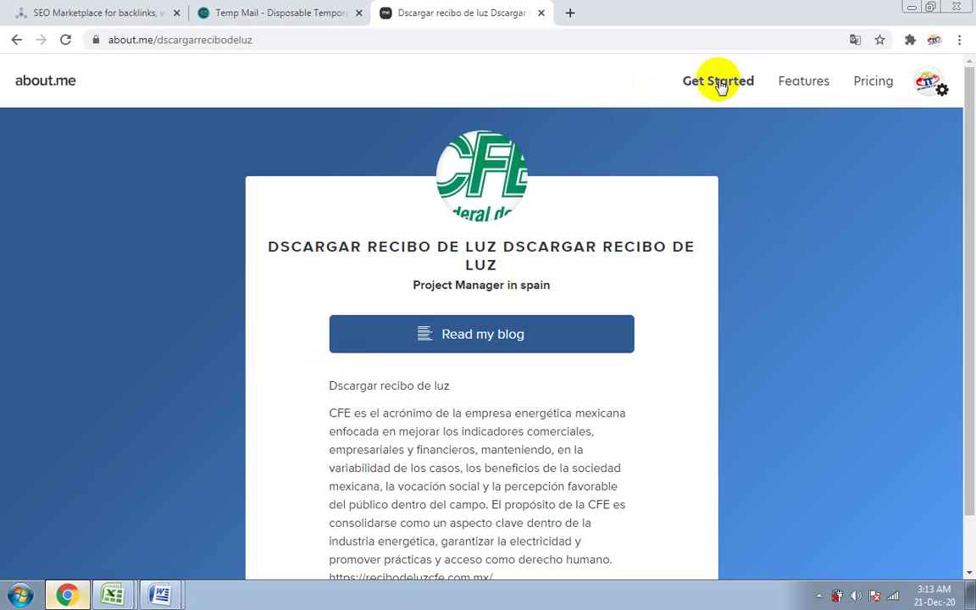
{"action": "left_click", "coordinate": [719, 84]}
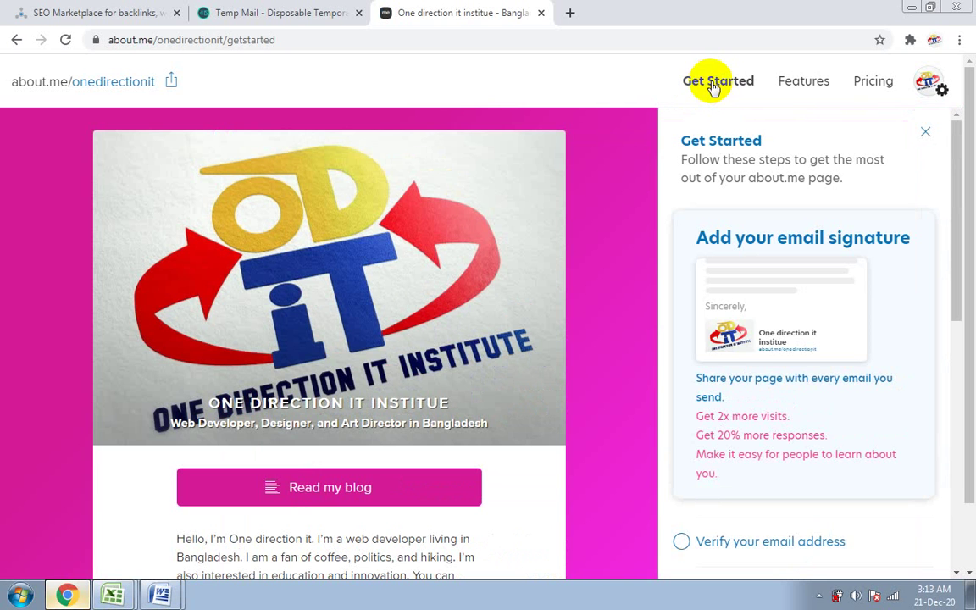
{"action": "left_click", "coordinate": [928, 82]}
{"action": "scroll", "coordinate": [817, 364], "scroll_direction": "down", "scroll_amount": 3}
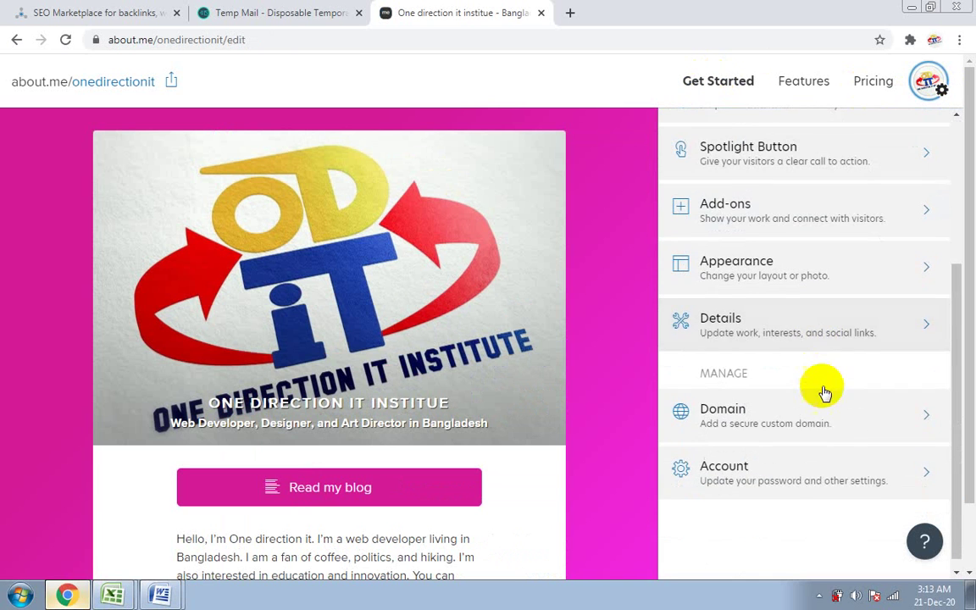
{"action": "left_click", "coordinate": [788, 472]}
{"action": "left_click", "coordinate": [736, 430]}
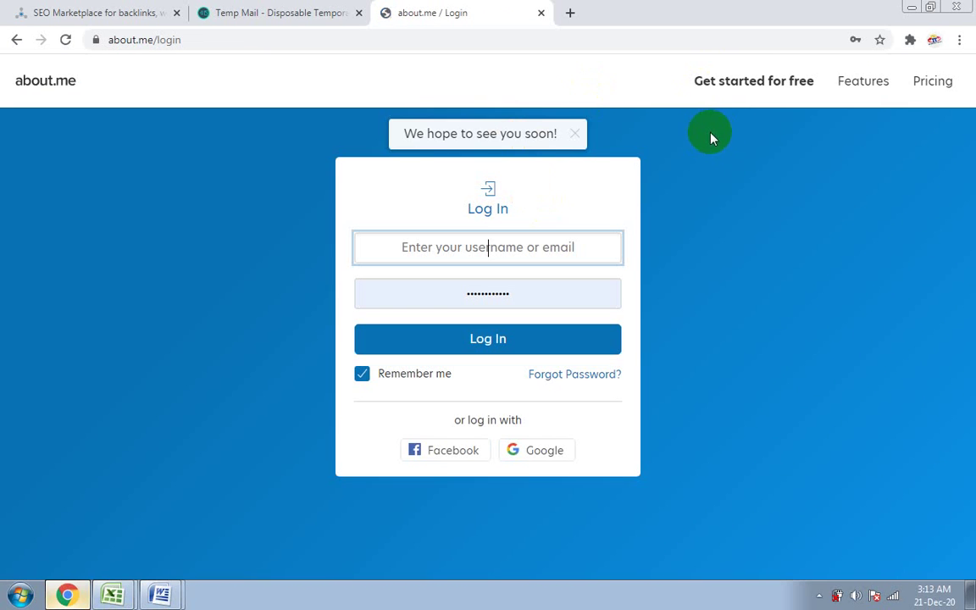
- Start a free about.me registration with email, checking the temporary mailbox on temp-mail.org beforehand
{"action": "left_click", "coordinate": [752, 85]}
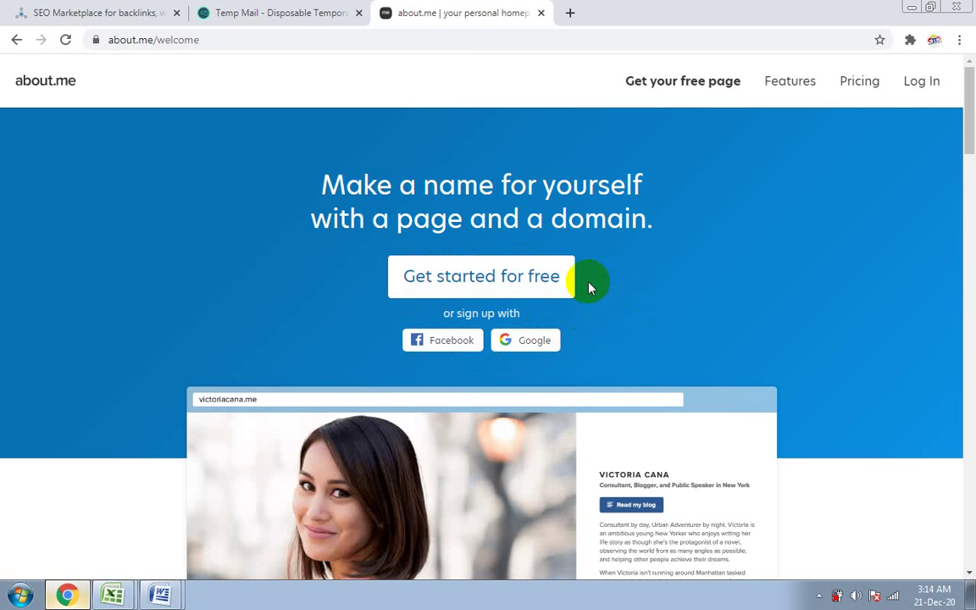
{"action": "left_click", "coordinate": [237, 12]}
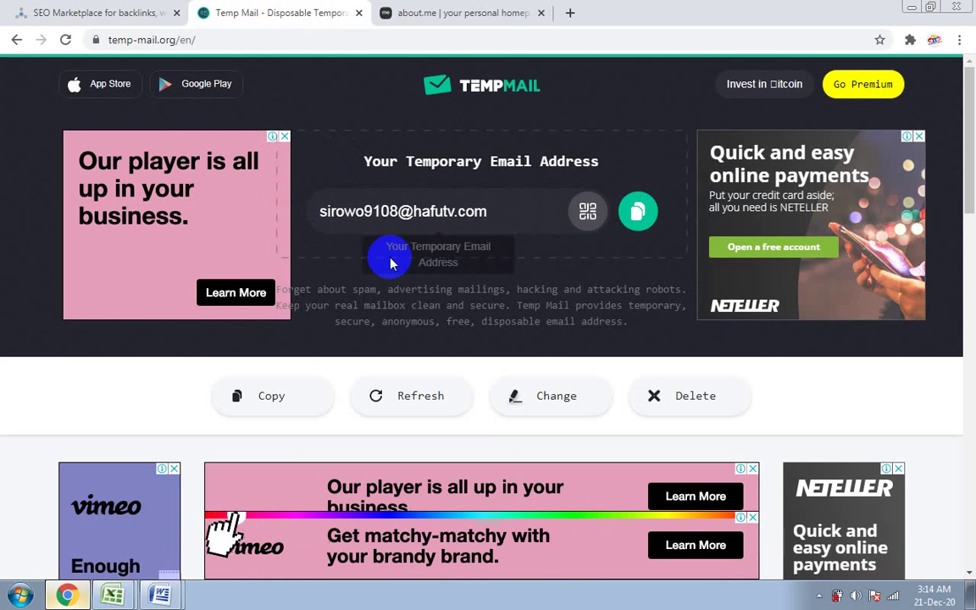
{"action": "left_click", "coordinate": [448, 12]}
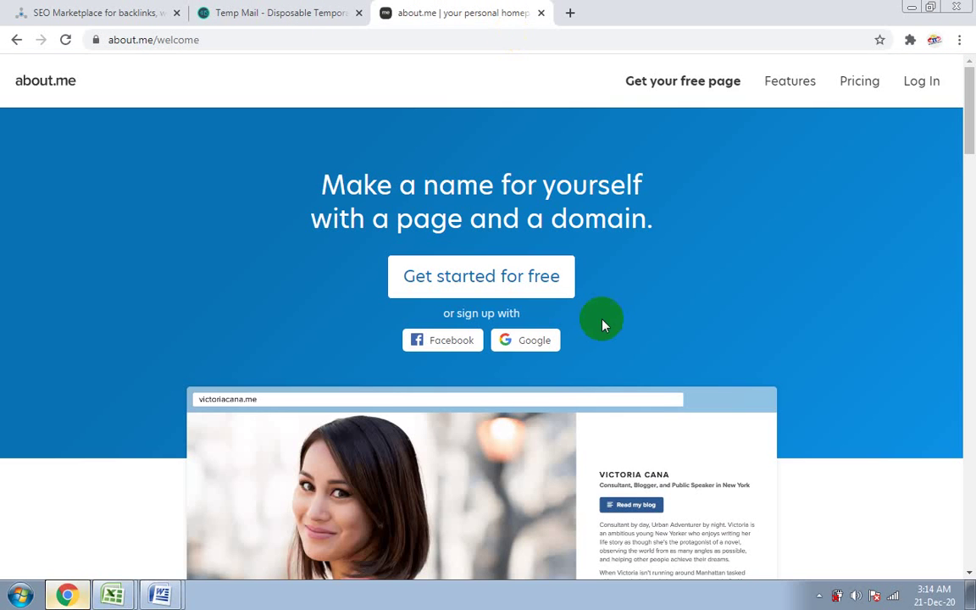
{"action": "left_click", "coordinate": [479, 287]}
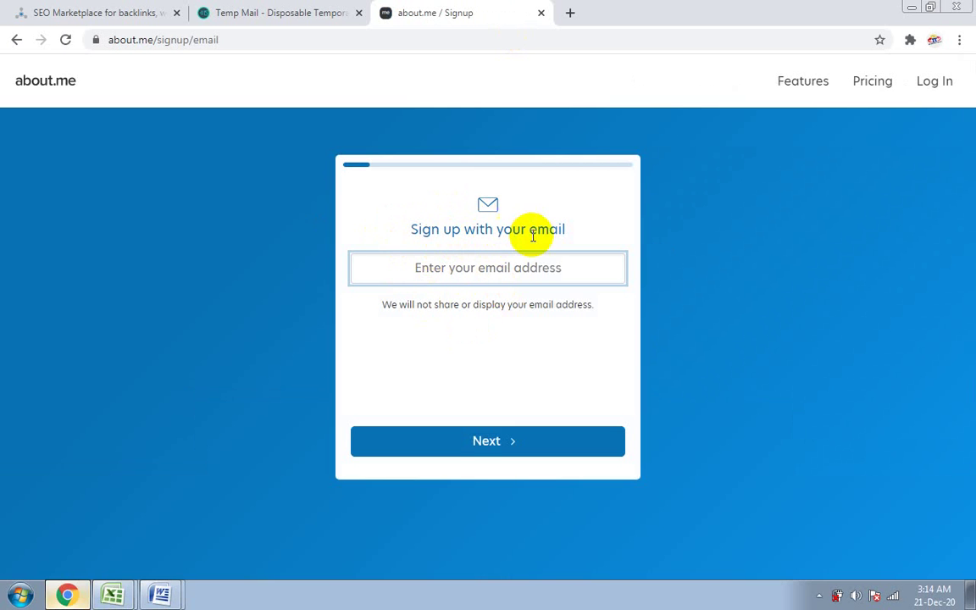
- Try to sign up on about.me with the temporary email address copied from temp-mail.org
{"action": "left_click", "coordinate": [474, 267]}
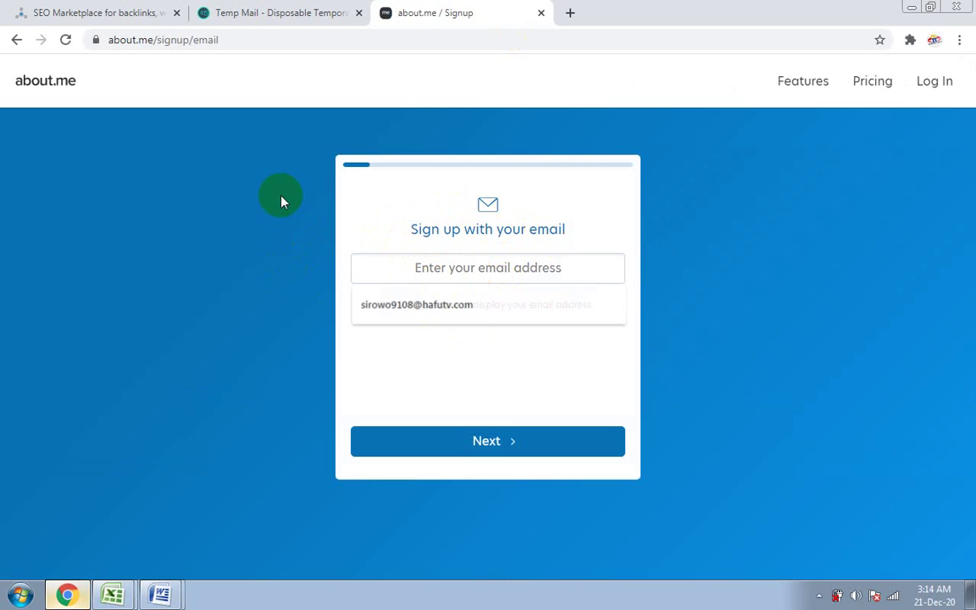
{"action": "left_click", "coordinate": [282, 16]}
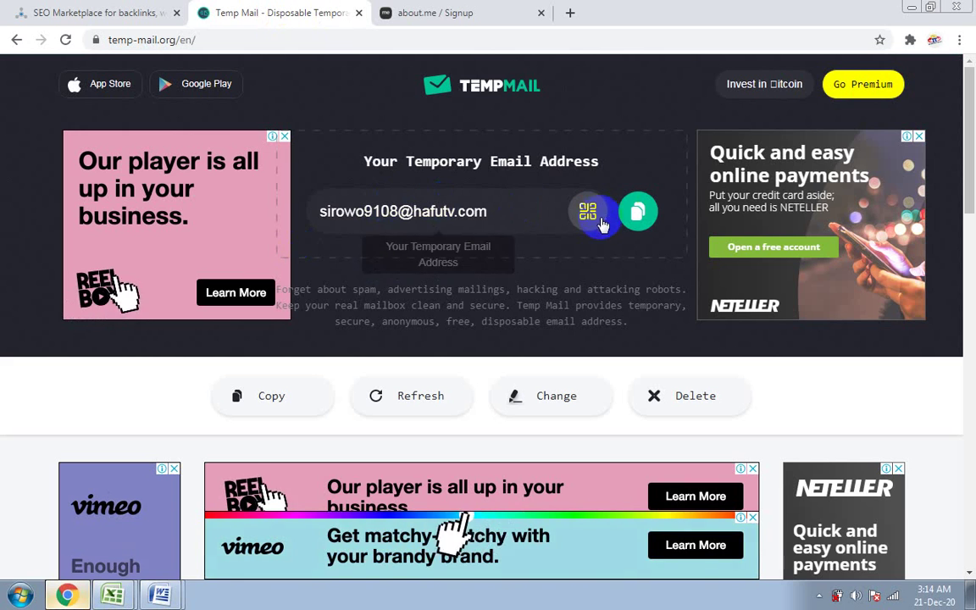
{"action": "left_click", "coordinate": [636, 211]}
{"action": "left_click", "coordinate": [442, 14]}
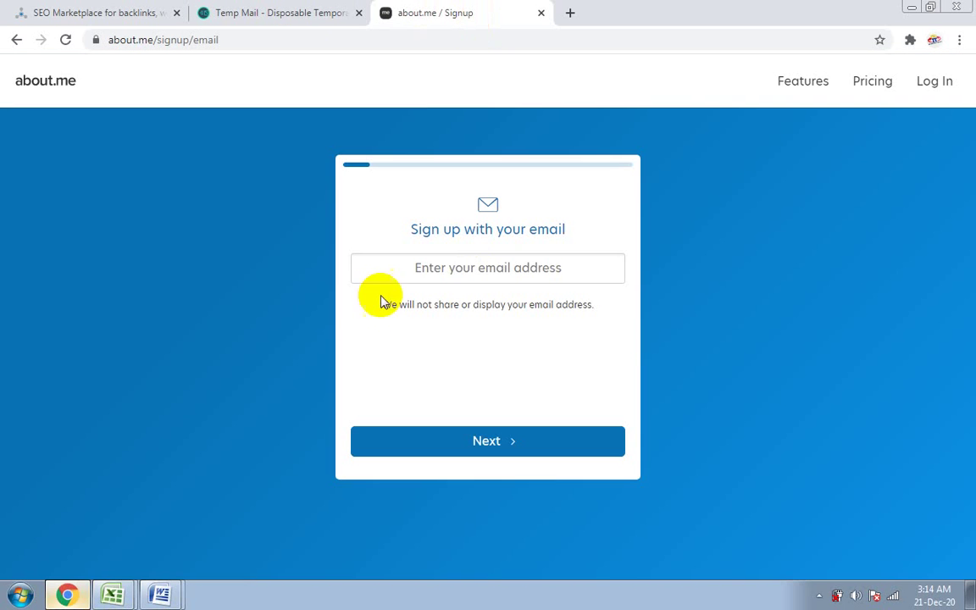
{"action": "left_click", "coordinate": [448, 267]}
{"action": "key", "text": "ctrl+v"}
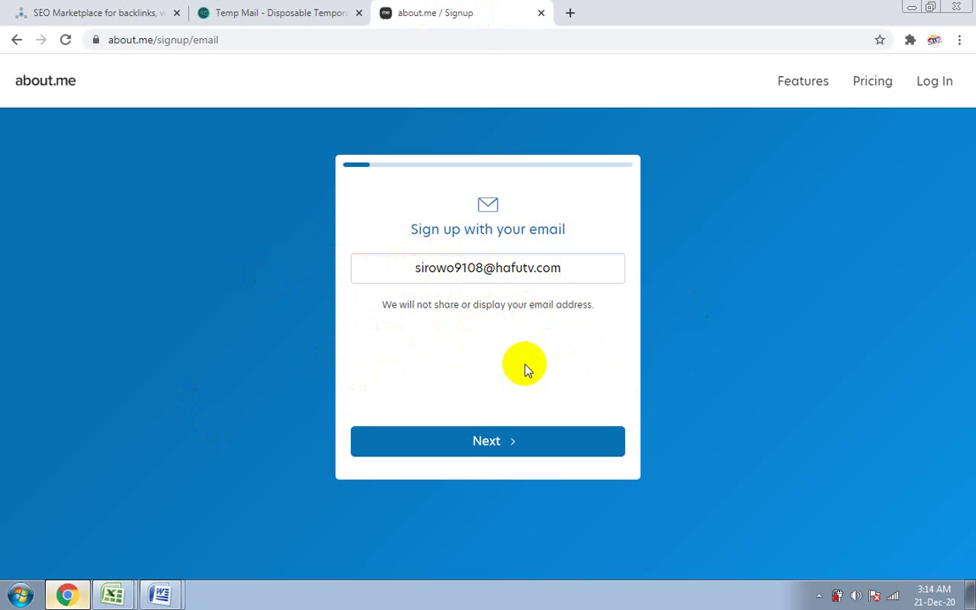
{"action": "left_click", "coordinate": [495, 449]}
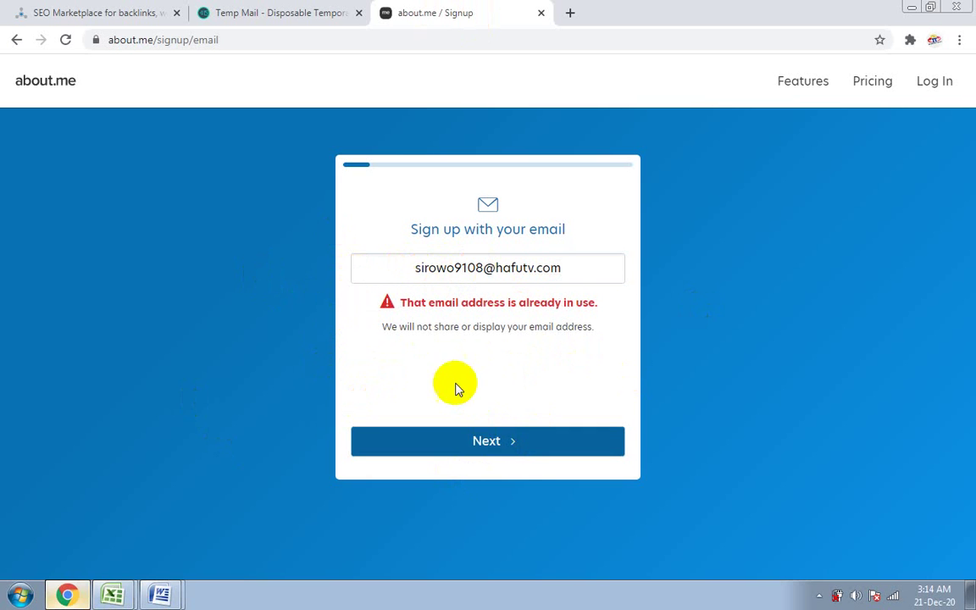
- Reload the temp-mail.org page and copy the temporary email address
{"action": "left_click", "coordinate": [306, 26]}
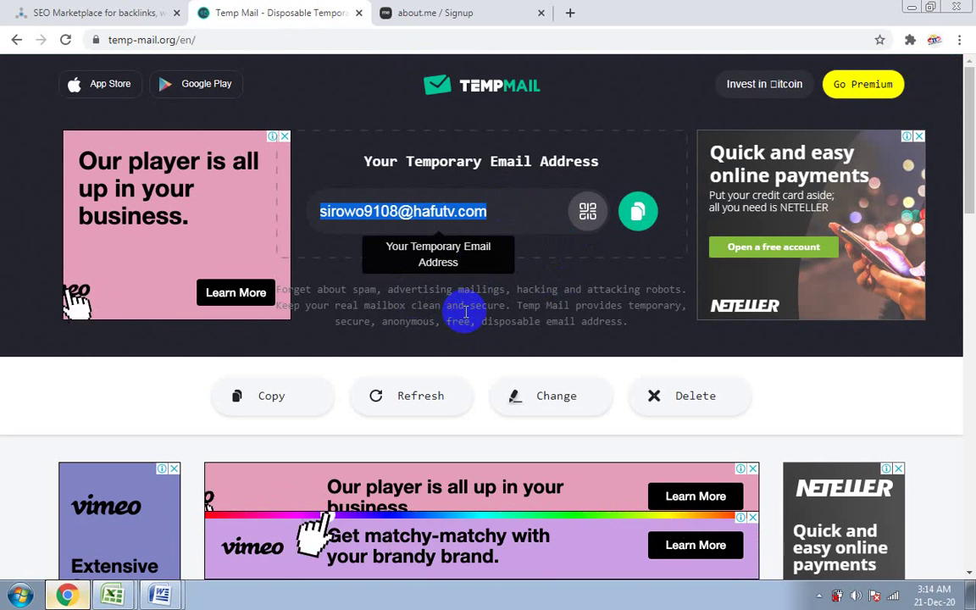
{"action": "right_click", "coordinate": [282, 16]}
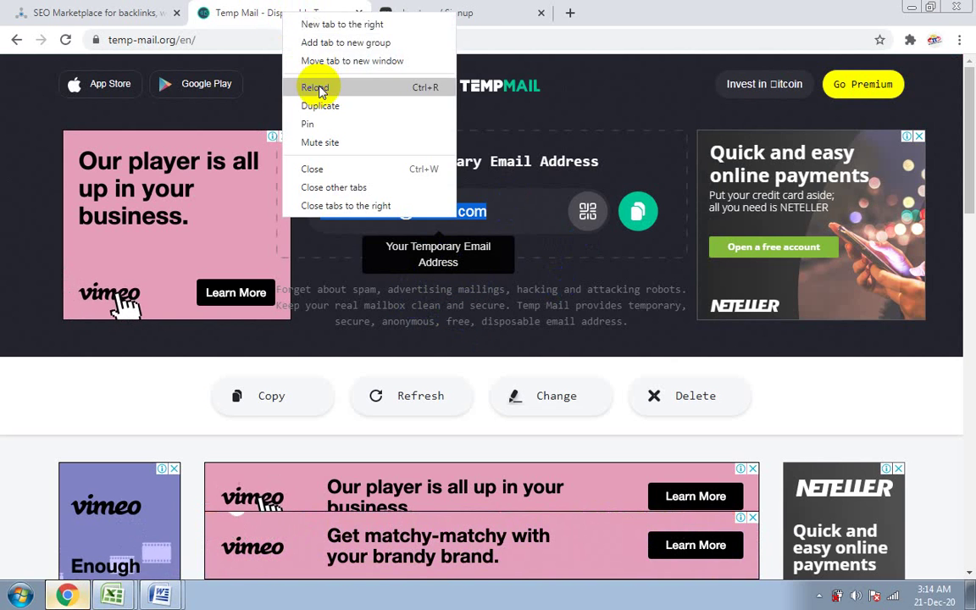
{"action": "left_click", "coordinate": [315, 87]}
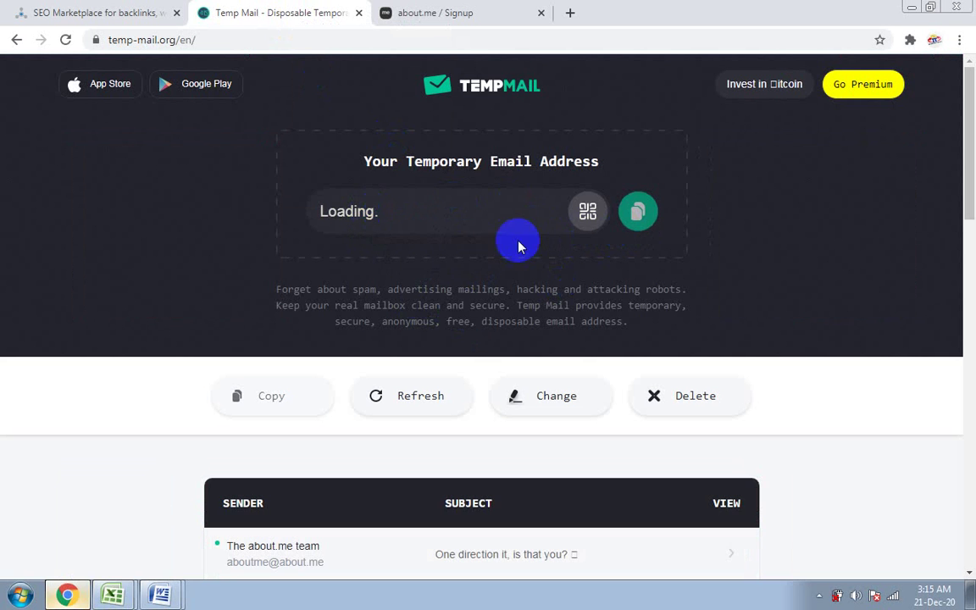
{"action": "left_click", "coordinate": [637, 211]}
- Replace the email in the about.me sign-up form with the copied temporary address and submit it
{"action": "left_click", "coordinate": [500, 15]}
{"action": "left_click", "coordinate": [568, 267]}
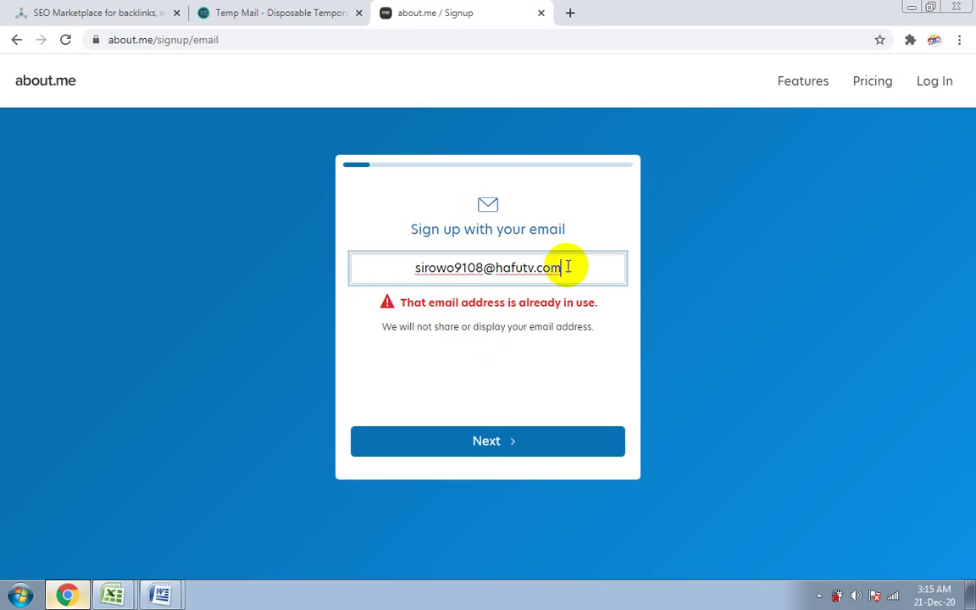
{"action": "key", "text": "ctrl+a"}
{"action": "key", "text": "ctrl+v"}
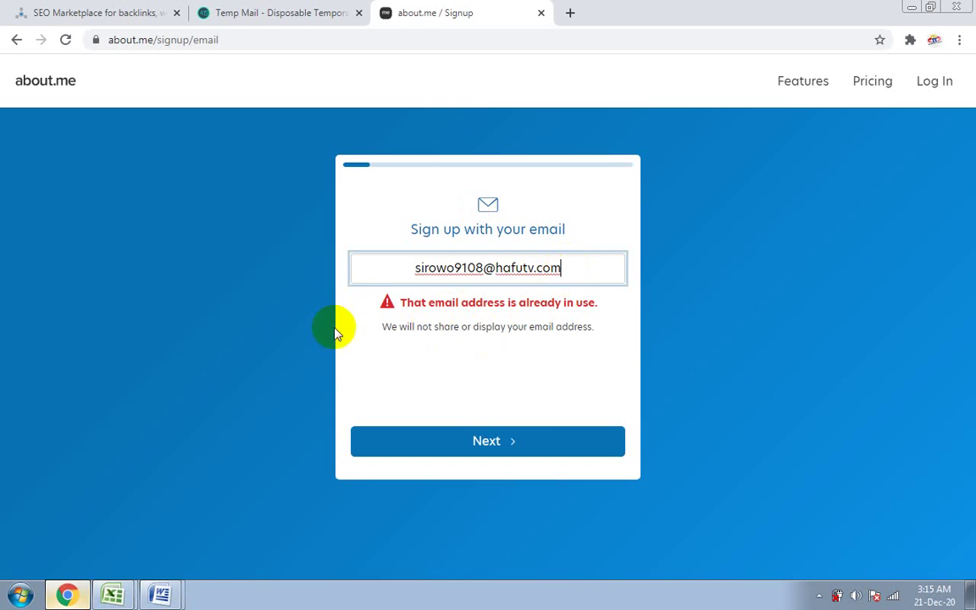
{"action": "left_click", "coordinate": [271, 302]}
{"action": "left_click", "coordinate": [537, 433]}
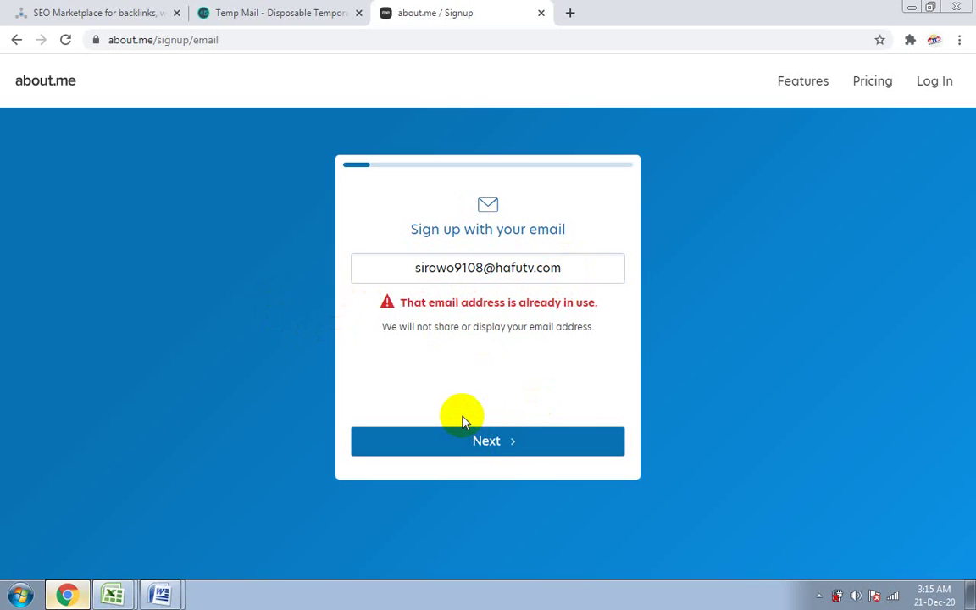
- Discard the current temporary address on temp-mail.org to generate a new one, and copy the new address
{"action": "left_click", "coordinate": [312, 13]}
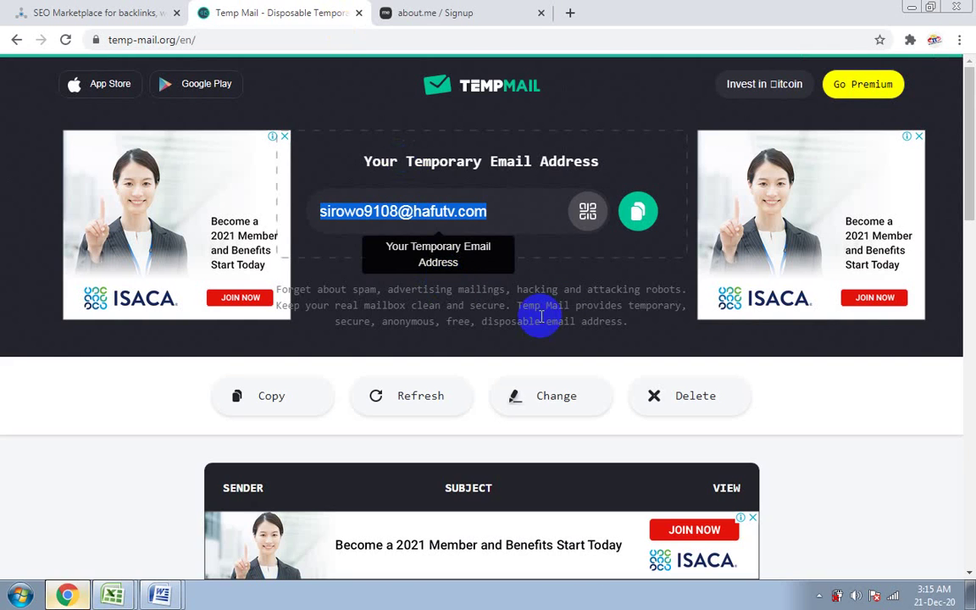
{"action": "left_click", "coordinate": [688, 404]}
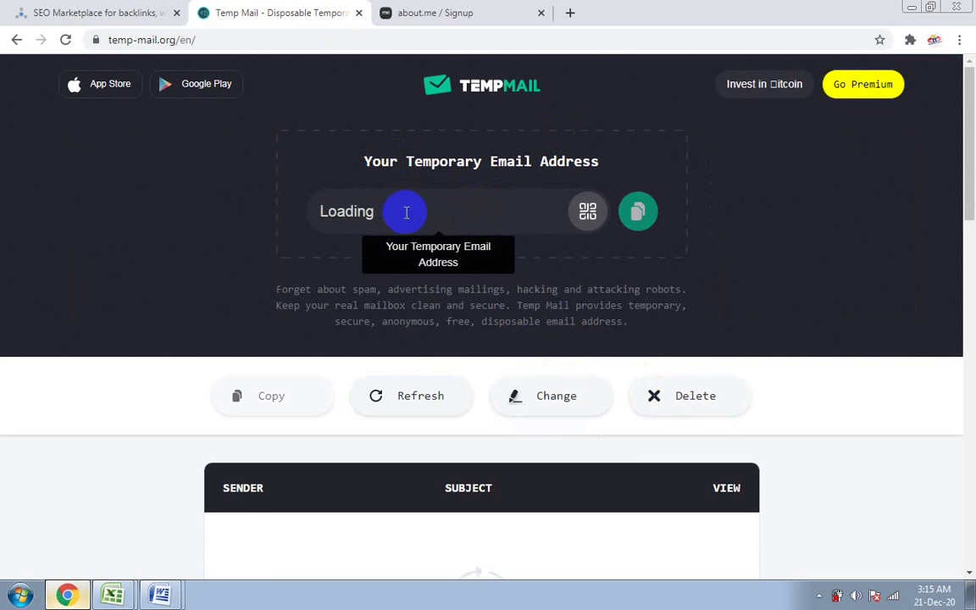
{"action": "left_click", "coordinate": [637, 211]}
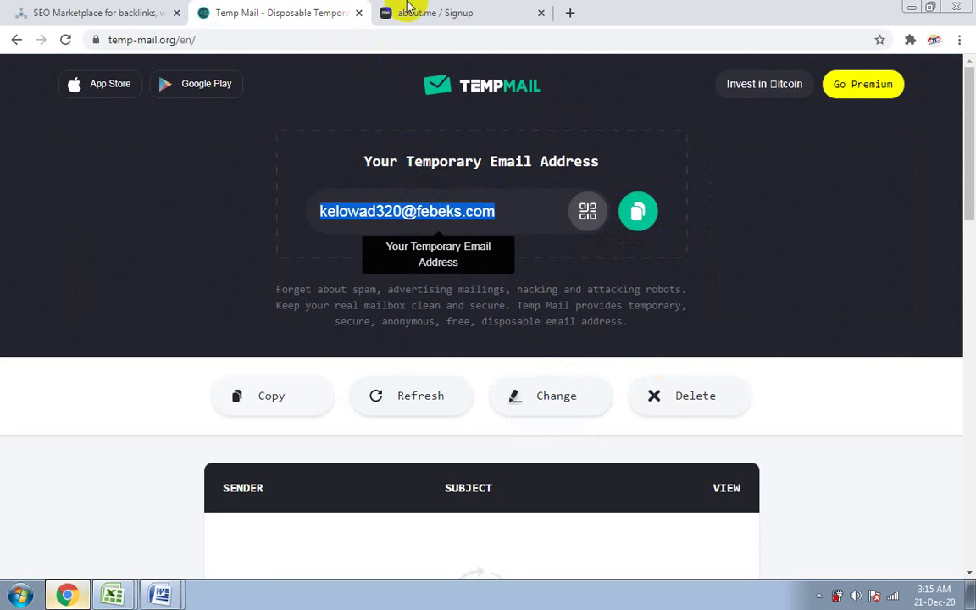
- Submit the newly copied temporary address in the about.me sign-up form and complete the robot check
{"action": "left_click", "coordinate": [407, 10]}
{"action": "left_click", "coordinate": [566, 268]}
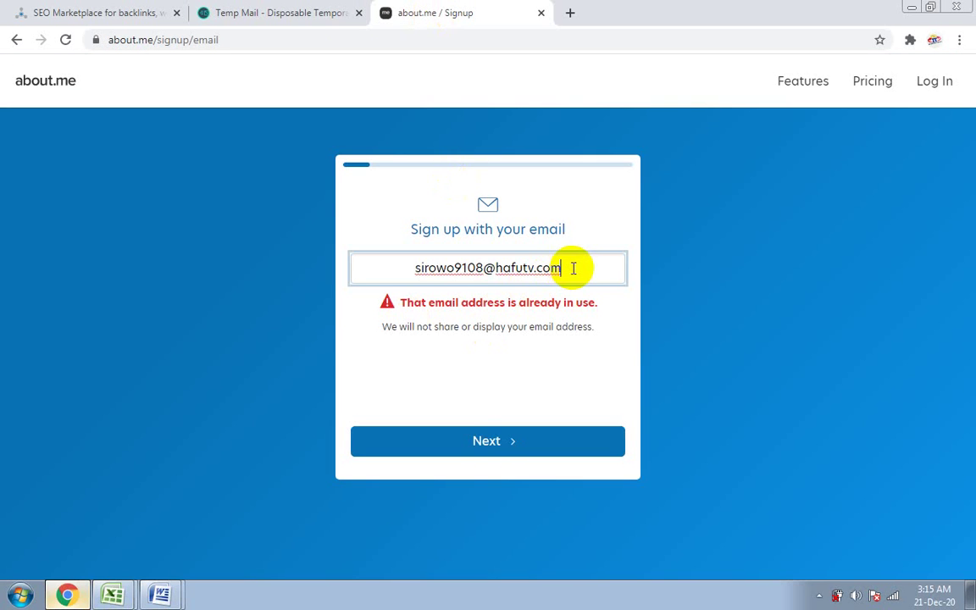
{"action": "key", "text": "ctrl+a"}
{"action": "key", "text": "ctrl+v"}
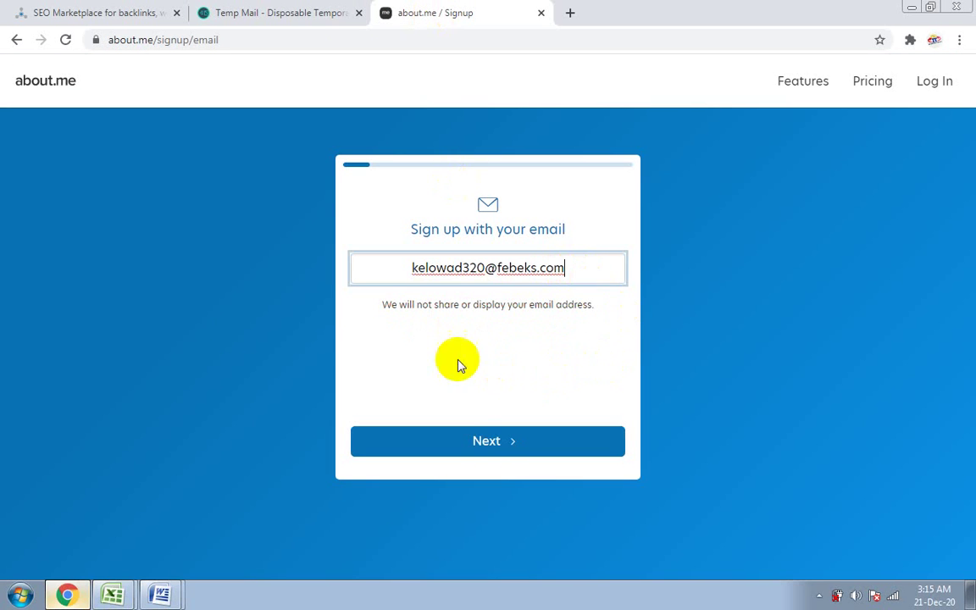
{"action": "left_click", "coordinate": [479, 441]}
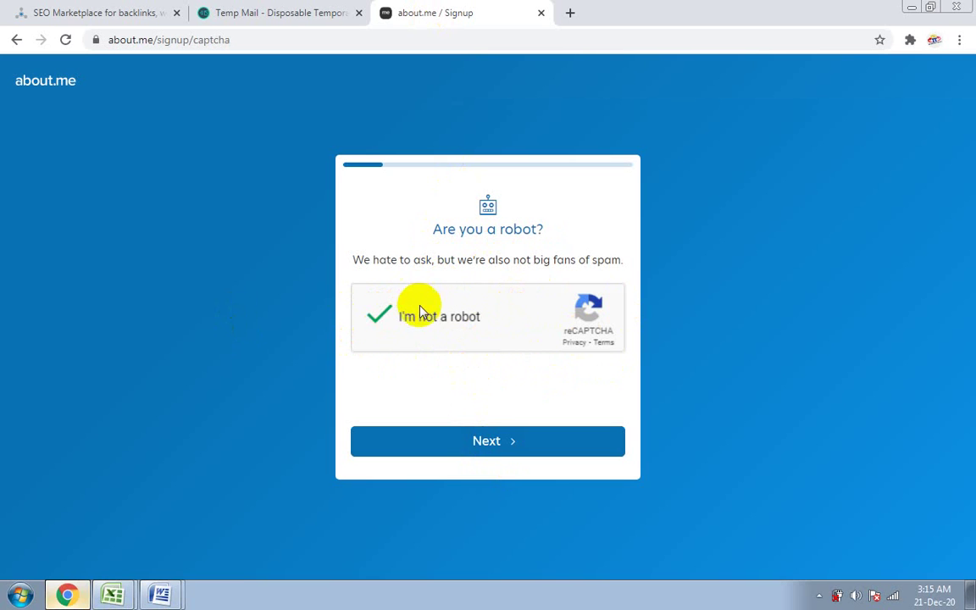
{"action": "left_click", "coordinate": [488, 439]}
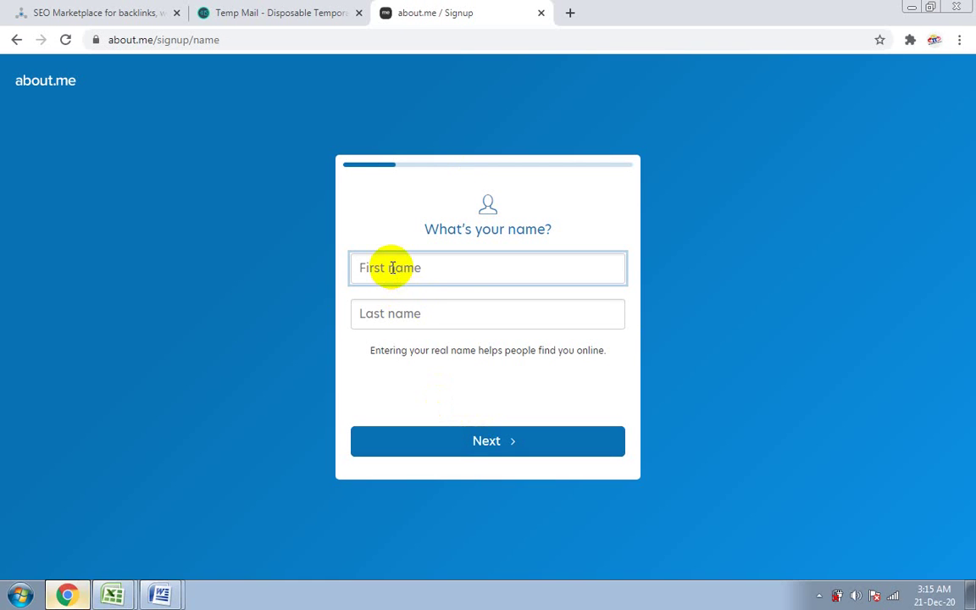
{"action": "left_click", "coordinate": [388, 315]}
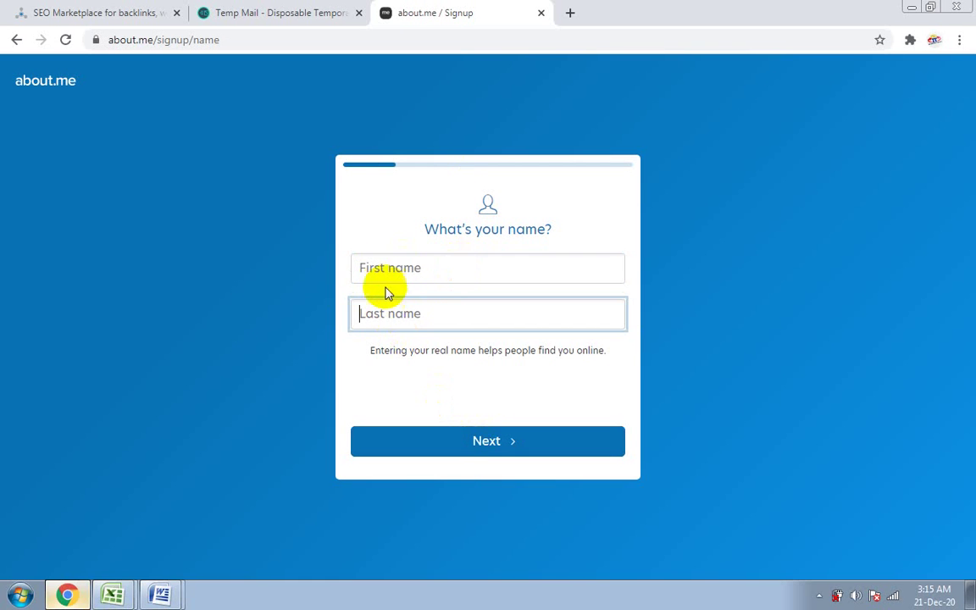
{"action": "left_click", "coordinate": [381, 268]}
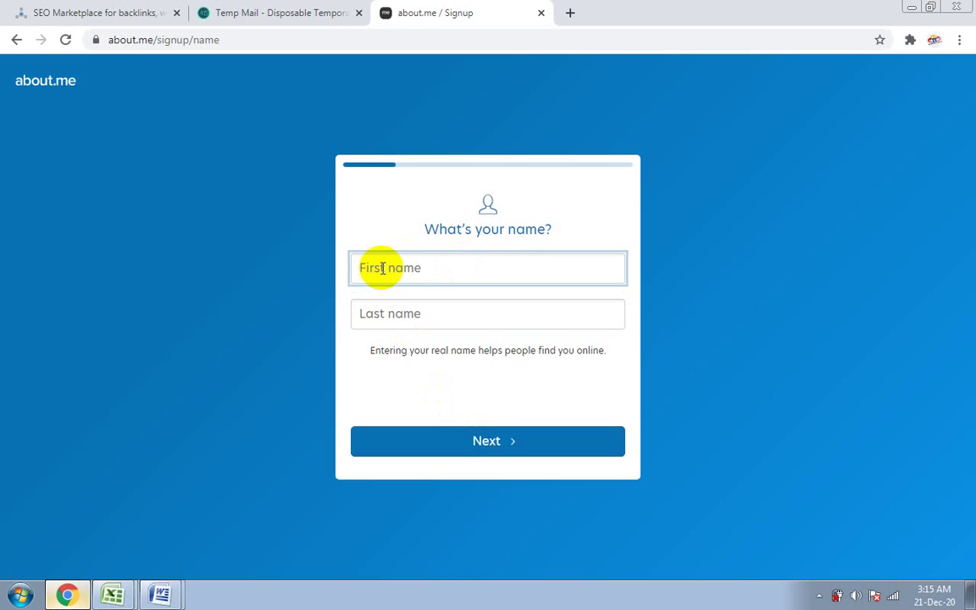
{"action": "left_click", "coordinate": [381, 313]}
{"action": "left_click", "coordinate": [384, 263]}
{"action": "left_click", "coordinate": [394, 310]}
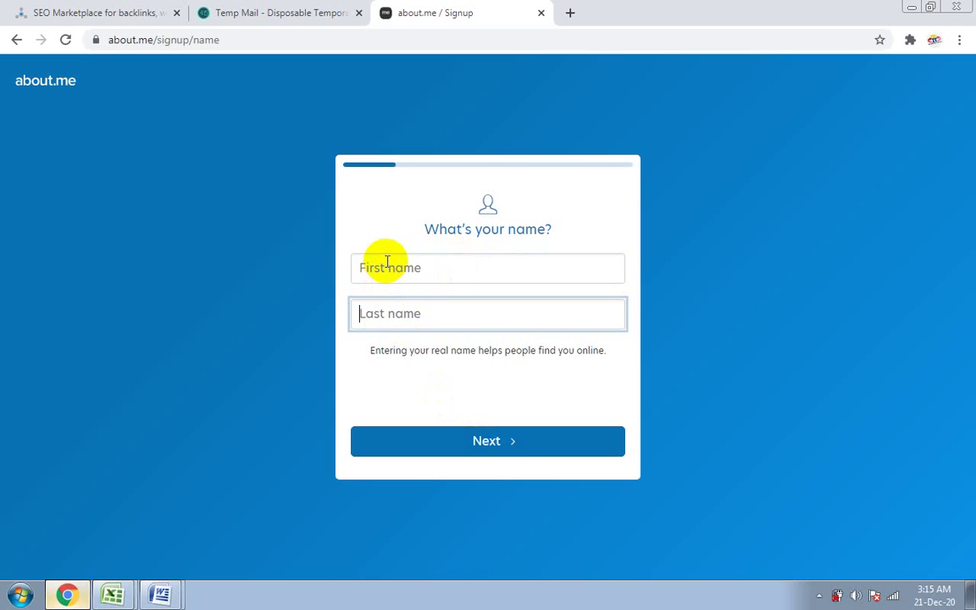
- Copy the company name One Direction IT Institute from the Word document into the about.me first name field
{"action": "left_click", "coordinate": [384, 263]}
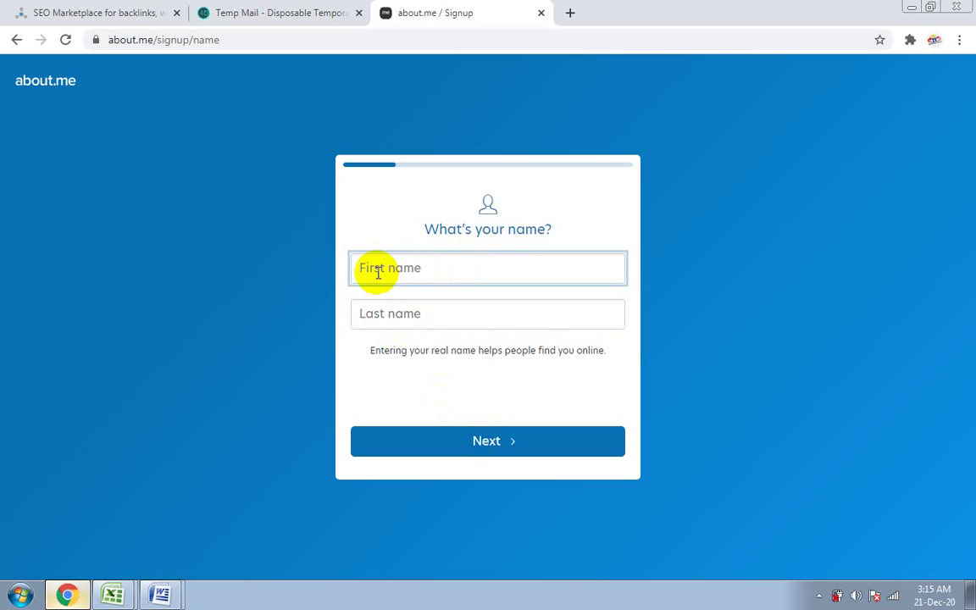
{"action": "left_click", "coordinate": [150, 584]}
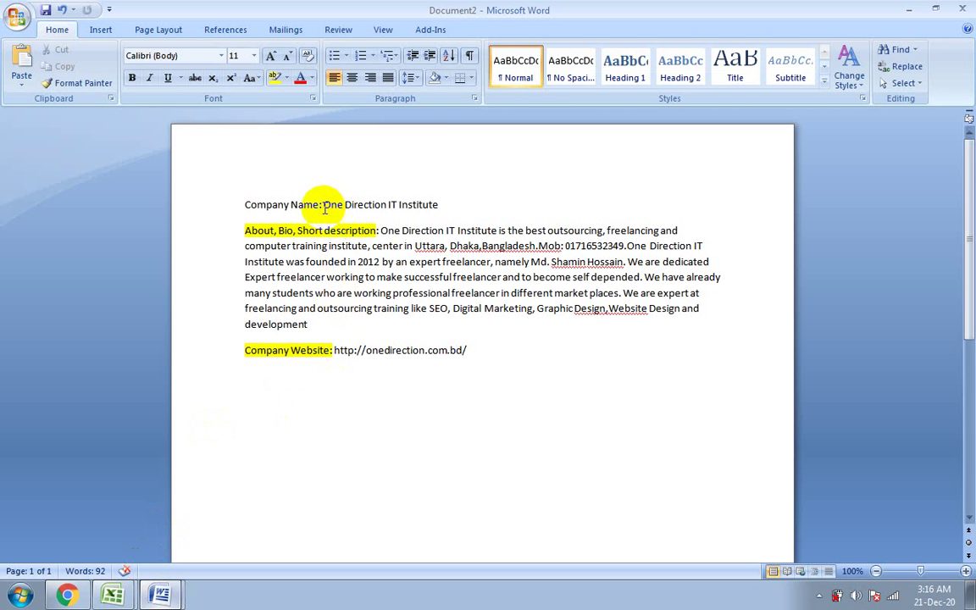
{"action": "left_click_drag", "start_coordinate": [323, 206], "coordinate": [429, 208]}
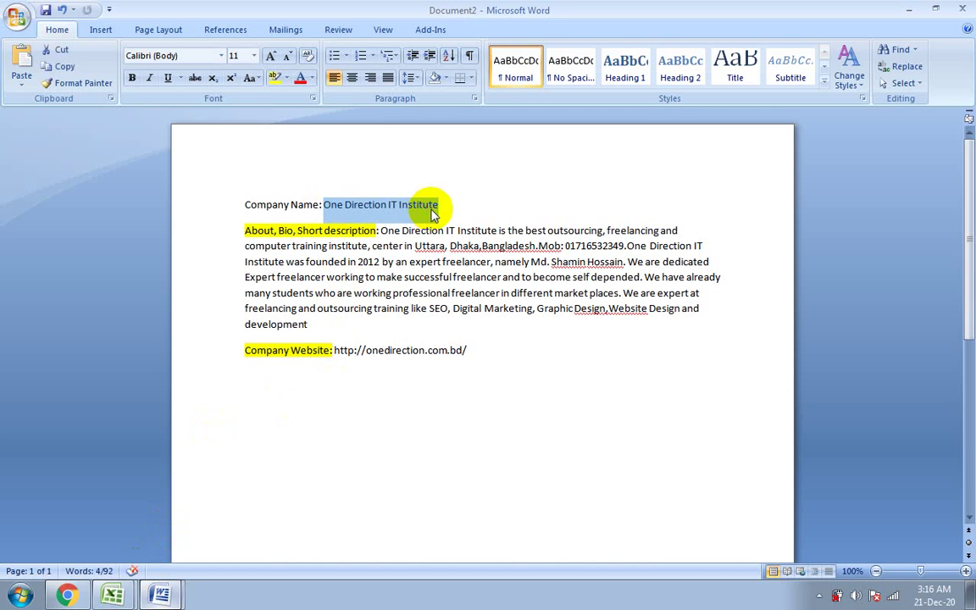
{"action": "left_click", "coordinate": [66, 594]}
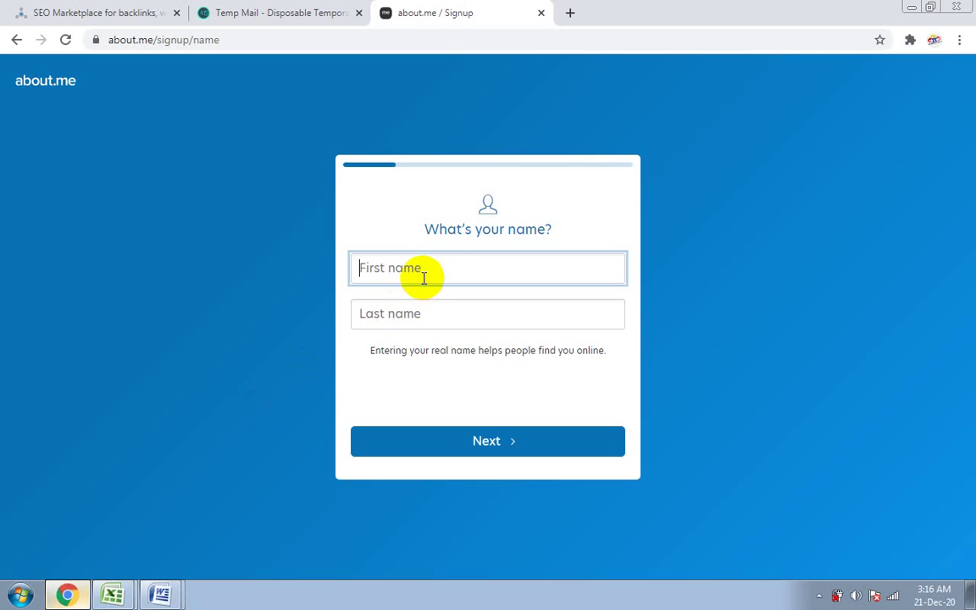
{"action": "key", "text": "ctrl+v"}
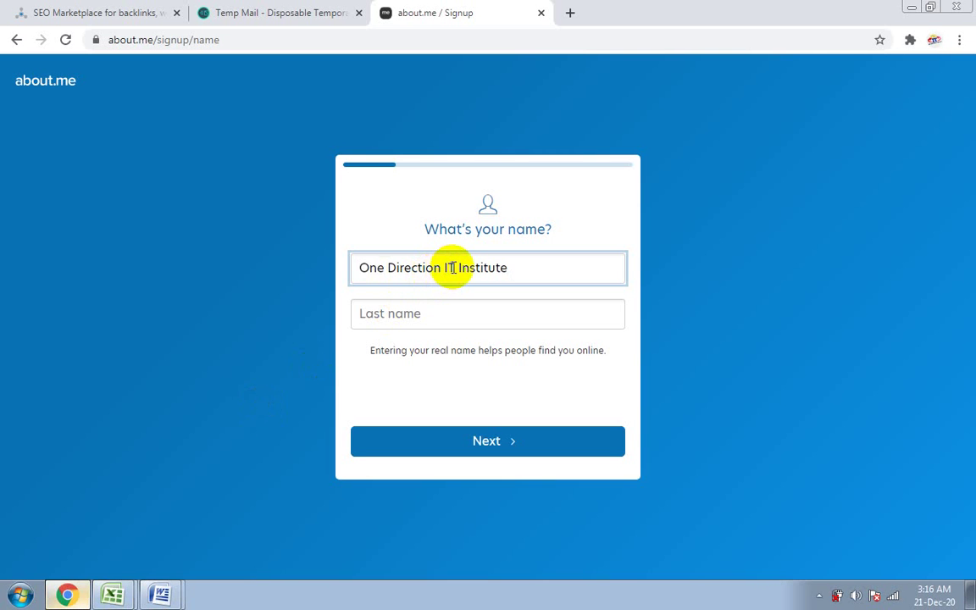
- Move the word Institute from the first name to the last name field and submit the name
{"action": "left_click", "coordinate": [438, 267]}
{"action": "left_click_drag", "start_coordinate": [438, 268], "coordinate": [367, 268]}
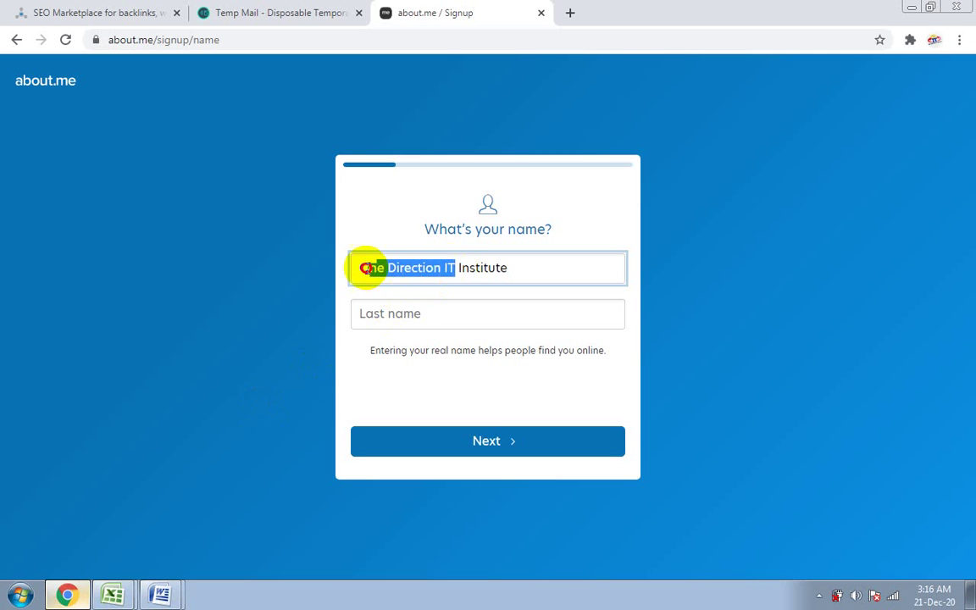
{"action": "left_click", "coordinate": [462, 269]}
{"action": "left_click_drag", "start_coordinate": [458, 269], "coordinate": [500, 268]}
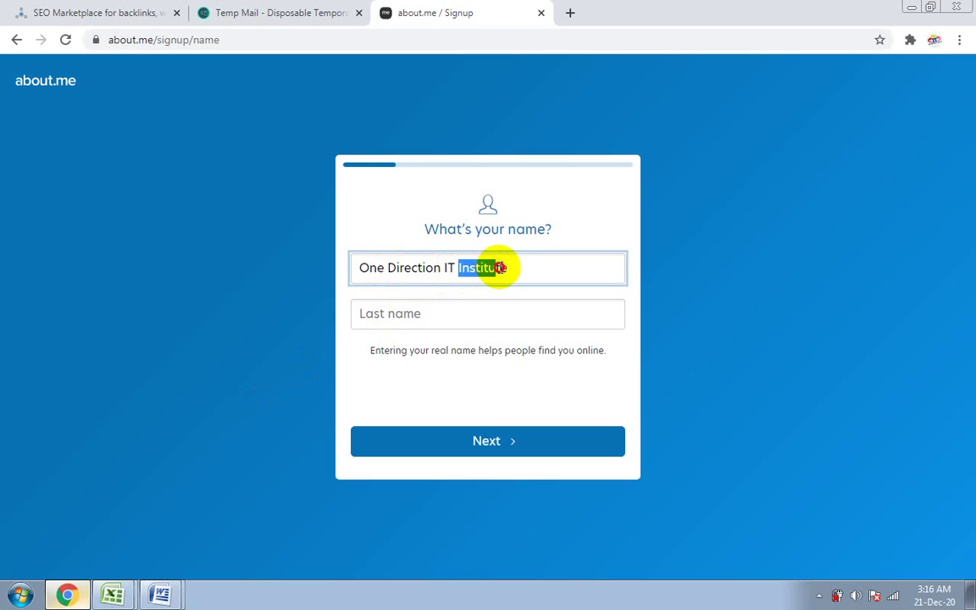
{"action": "key", "text": "ctrl+x"}
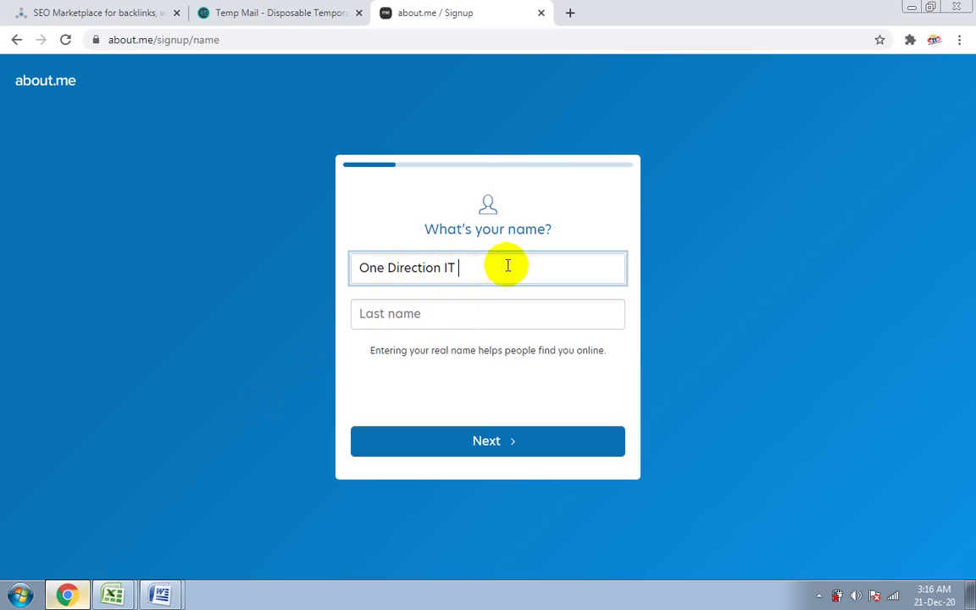
{"action": "left_click", "coordinate": [418, 310]}
{"action": "key", "text": "ctrl+v"}
{"action": "left_click", "coordinate": [365, 369]}
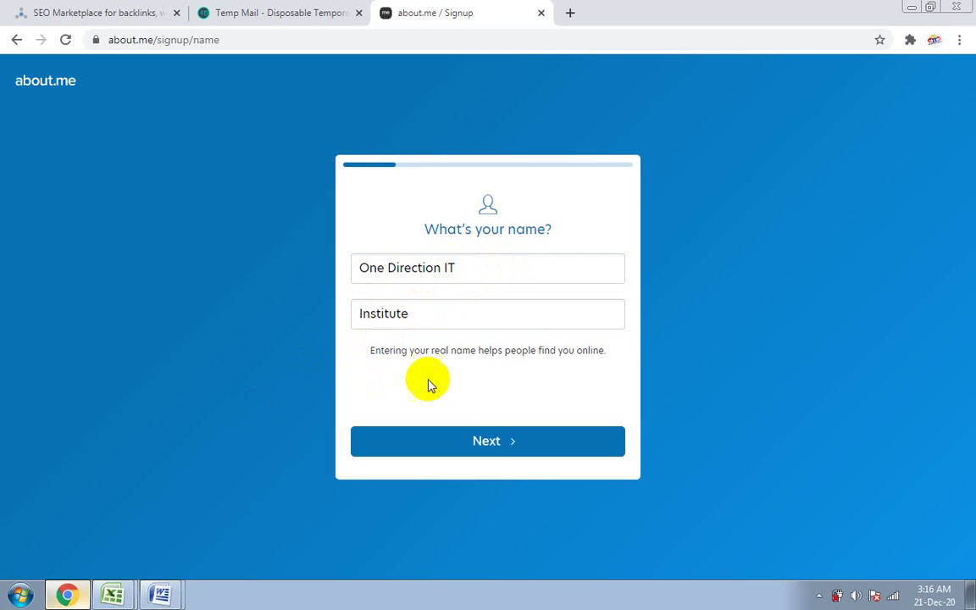
{"action": "left_click", "coordinate": [482, 436]}
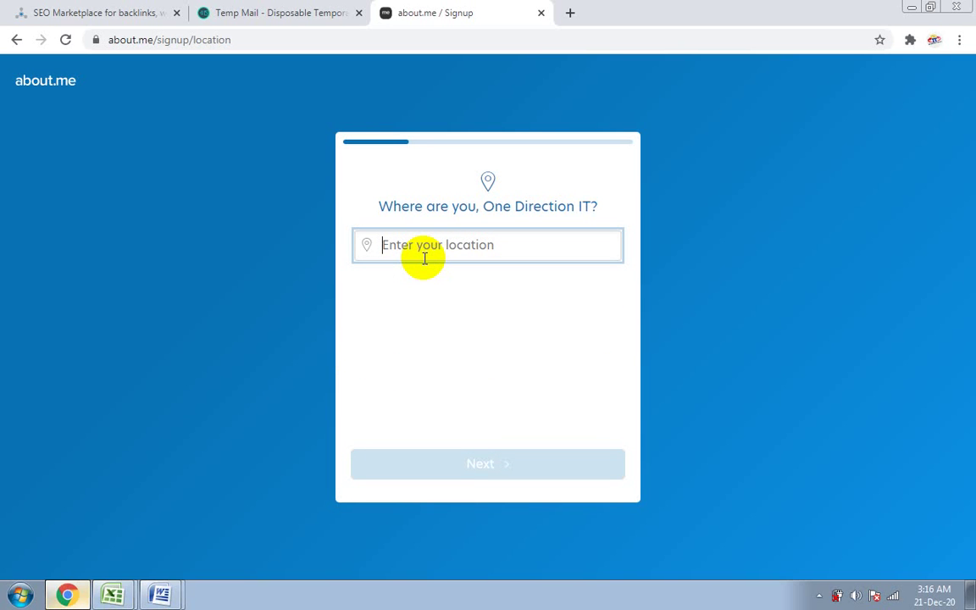
- Enter Bangladesh as the profile location and continue the sign-up
{"action": "type", "text": "Bangla"}
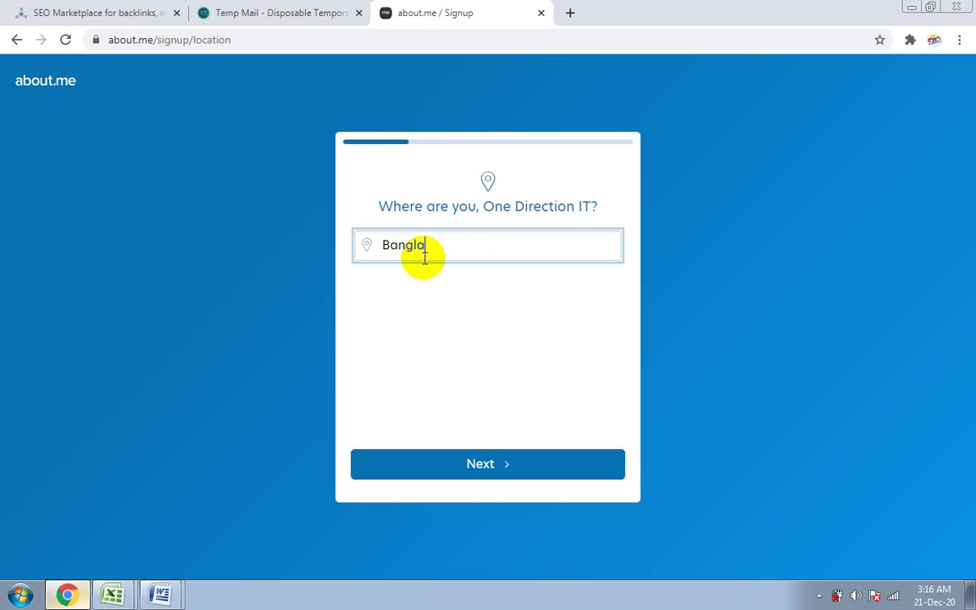
{"action": "type", "text": "desh"}
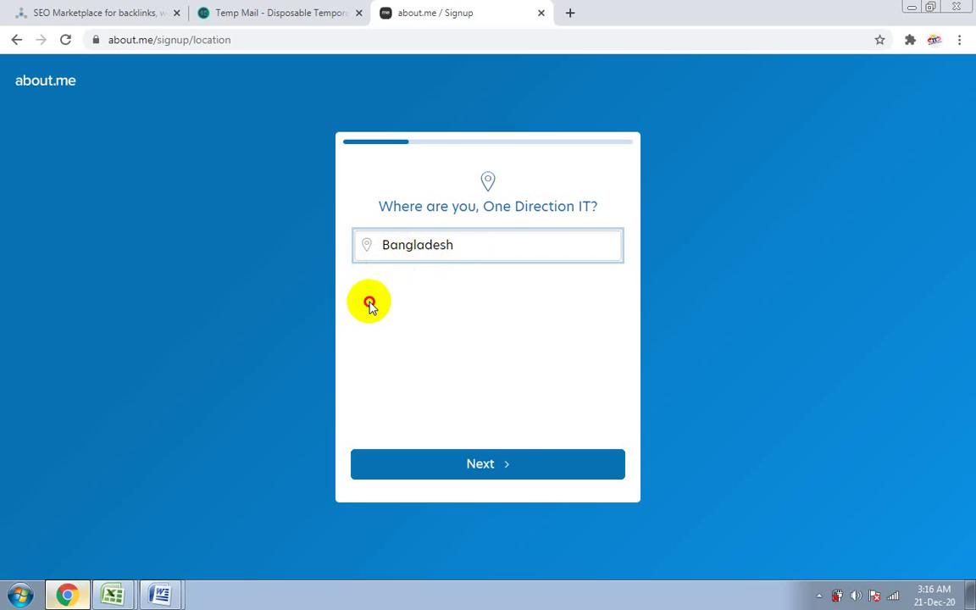
{"action": "left_click", "coordinate": [491, 473]}
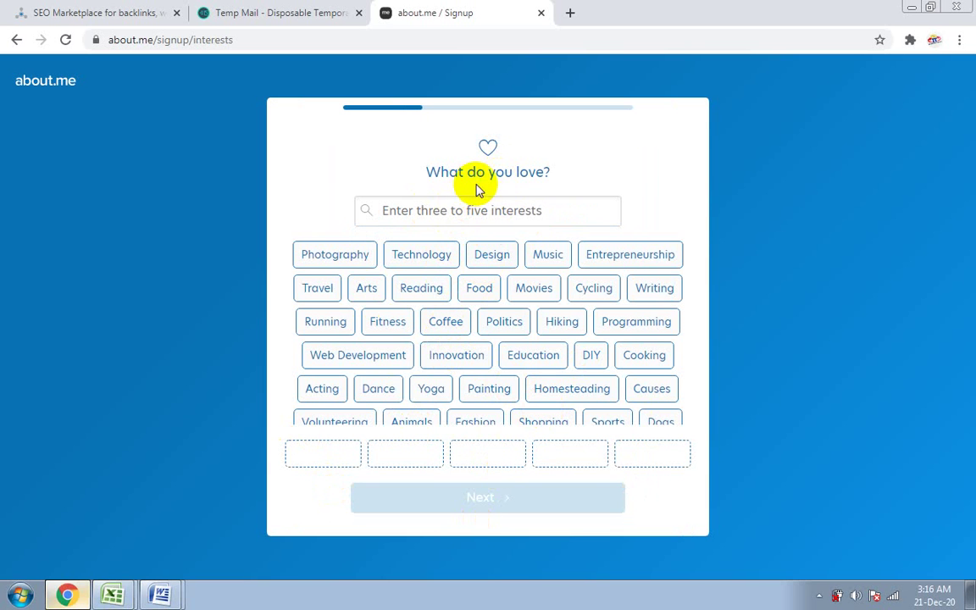
- Choose Reading, Food and Movies as the profile interests and continue
{"action": "left_click", "coordinate": [430, 286]}
{"action": "left_click", "coordinate": [476, 292]}
{"action": "left_click", "coordinate": [531, 295]}
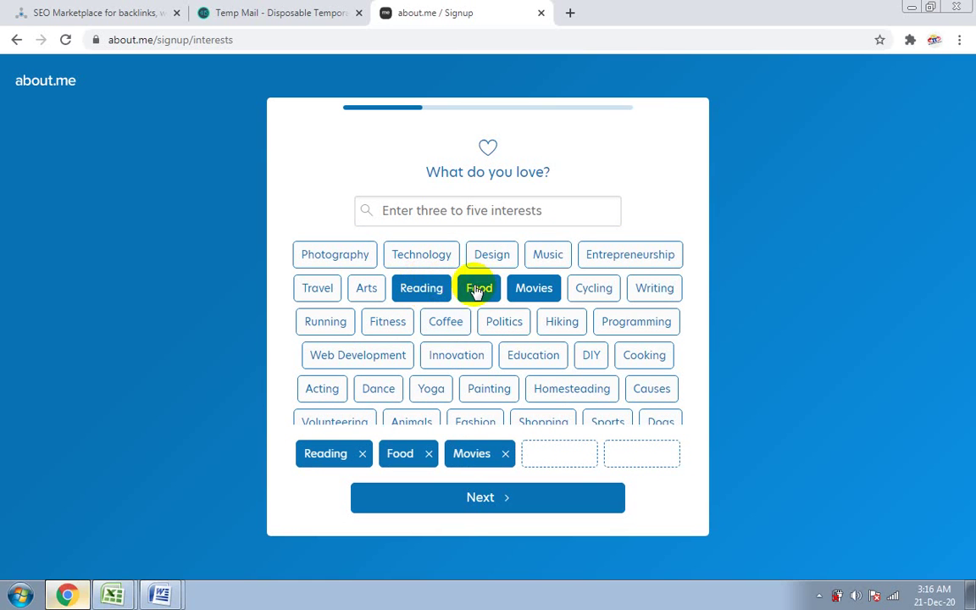
{"action": "left_click", "coordinate": [458, 504]}
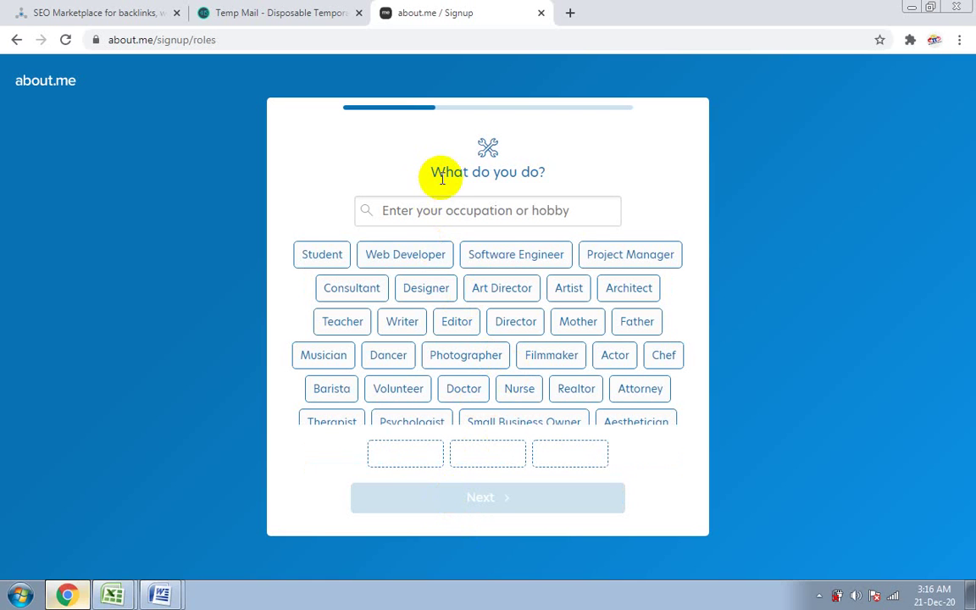
- Choose Web Developer, Designer and Art Director as the profile occupations and continue
{"action": "left_click", "coordinate": [418, 259]}
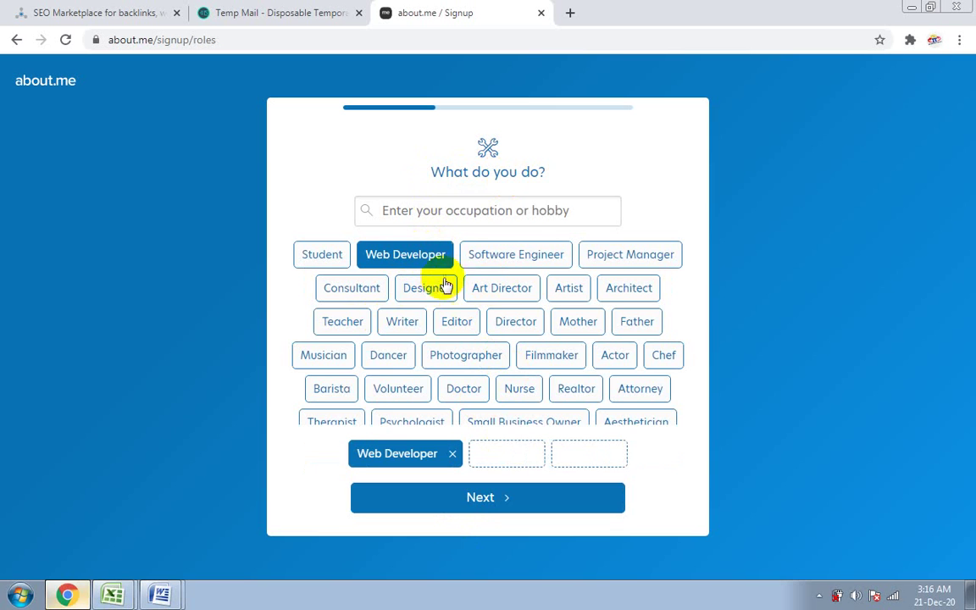
{"action": "left_click", "coordinate": [437, 288]}
{"action": "left_click", "coordinate": [492, 288]}
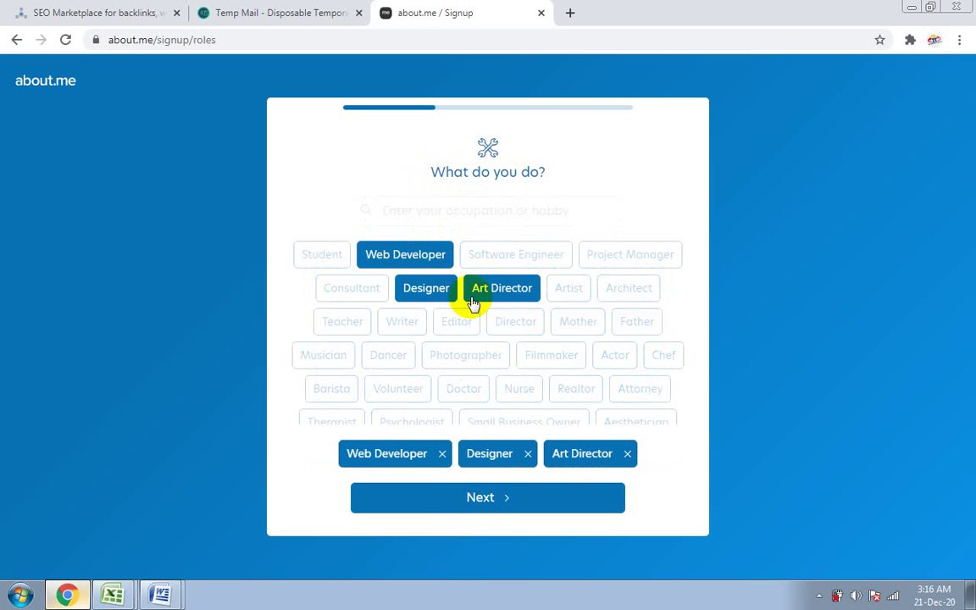
{"action": "left_click", "coordinate": [489, 507]}
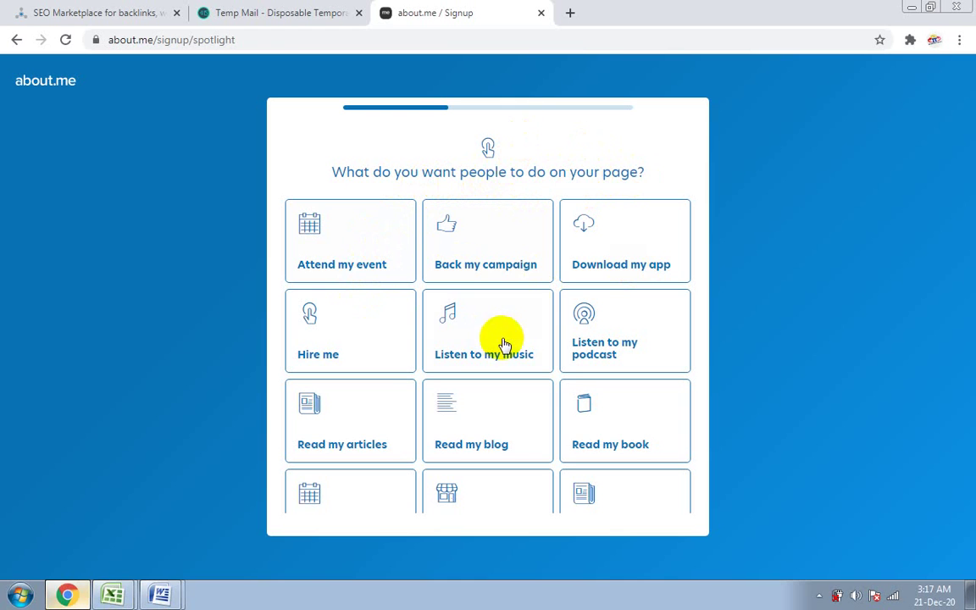
{"action": "left_click", "coordinate": [481, 442]}
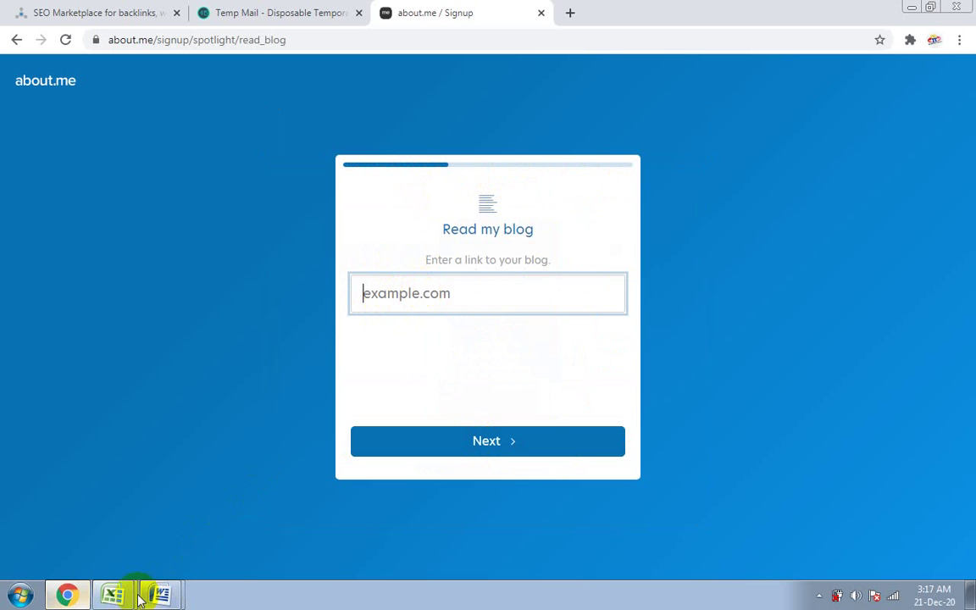
{"action": "left_click", "coordinate": [165, 588]}
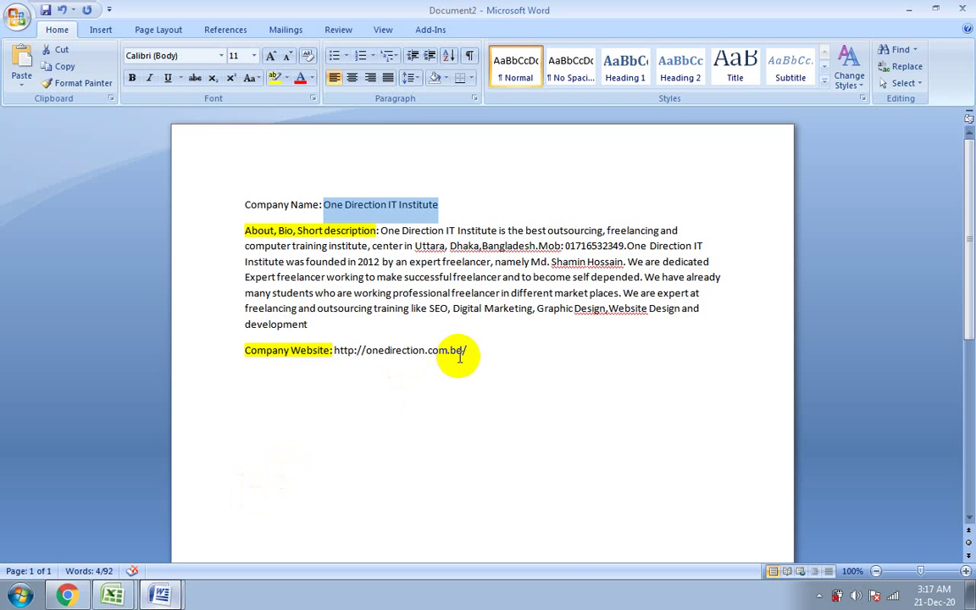
{"action": "left_click_drag", "start_coordinate": [468, 350], "coordinate": [343, 356]}
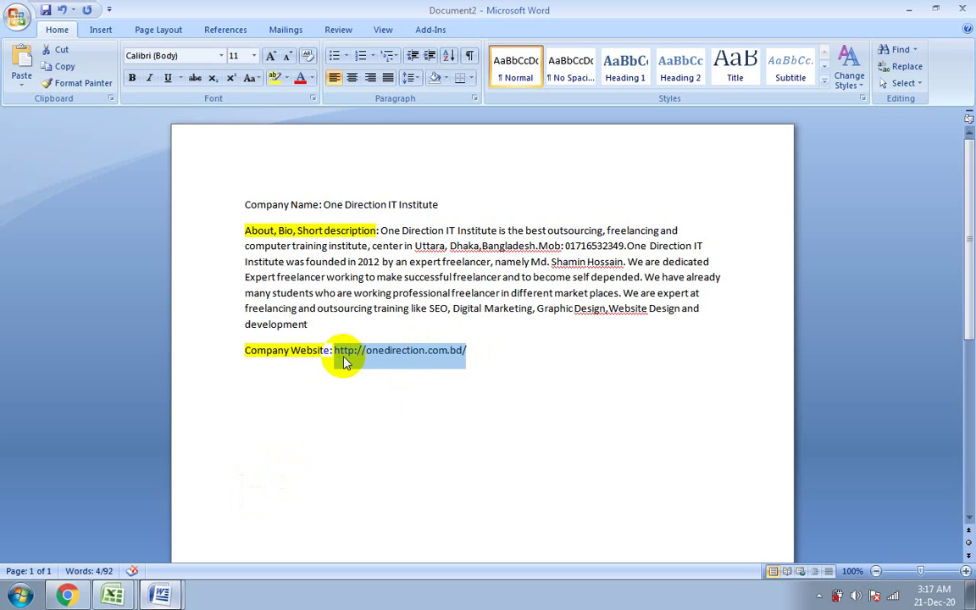
{"action": "left_click", "coordinate": [67, 594]}
{"action": "key", "text": "ctrl+v"}
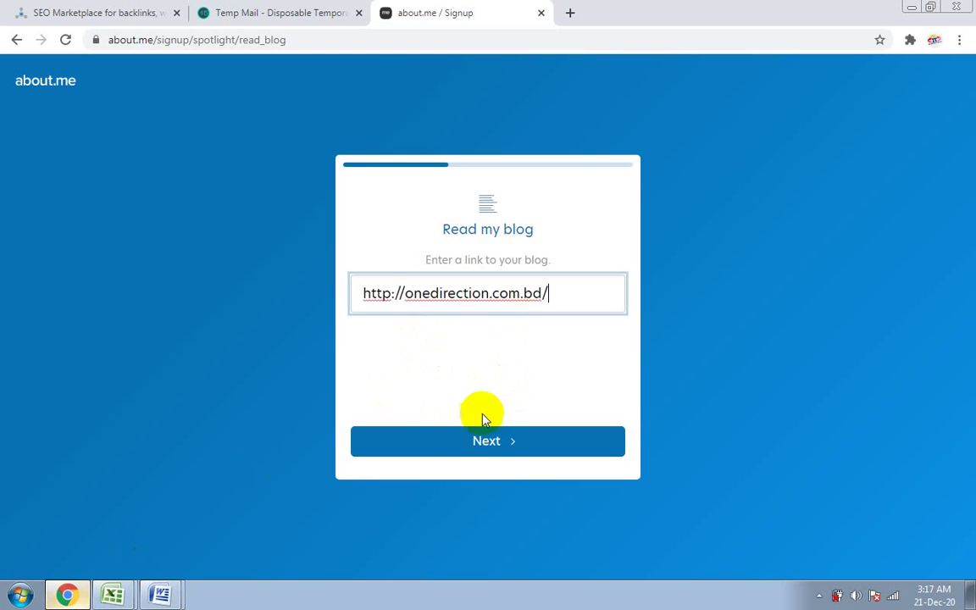
{"action": "left_click", "coordinate": [487, 444]}
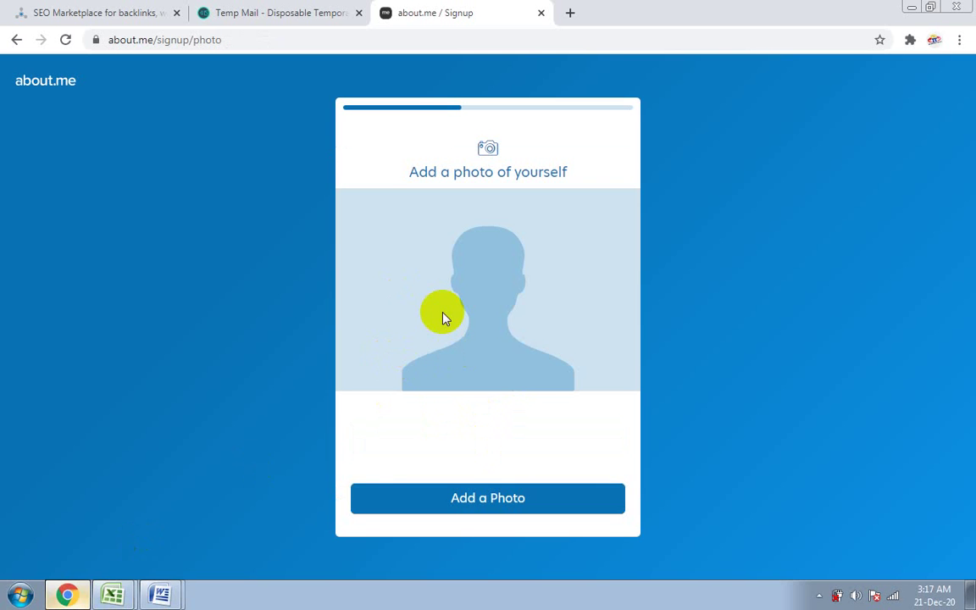
- Add the logo JPEG from the Desktop as the profile photo and accept it
{"action": "left_click", "coordinate": [475, 500]}
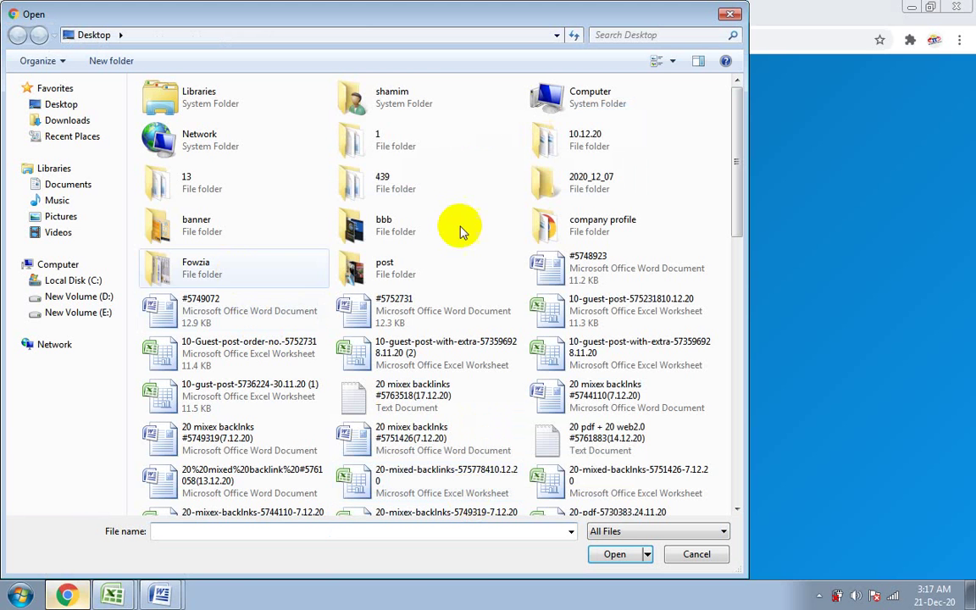
{"action": "left_click", "coordinate": [63, 103]}
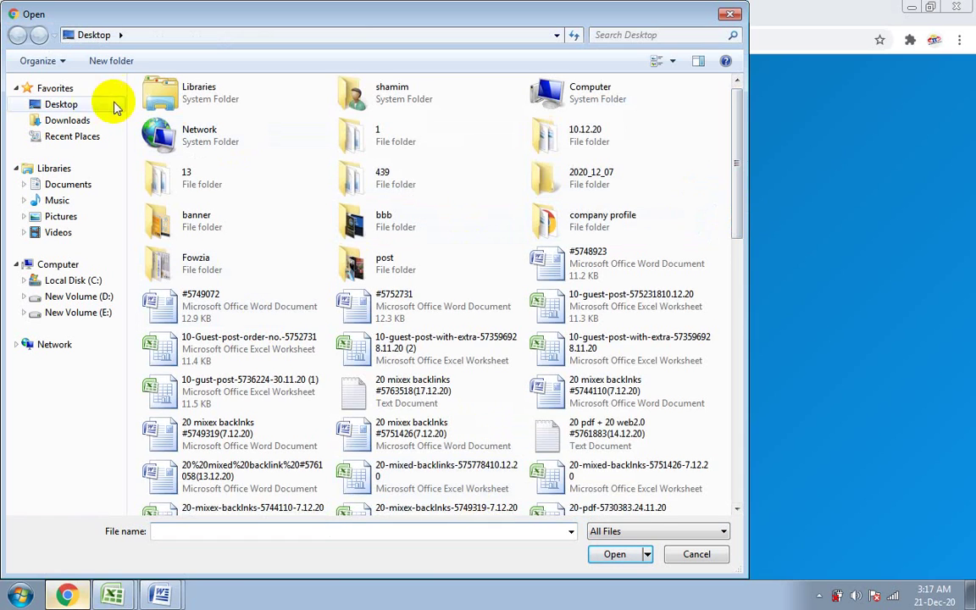
{"action": "left_click_drag", "start_coordinate": [739, 246], "coordinate": [739, 436]}
{"action": "left_click", "coordinate": [205, 391]}
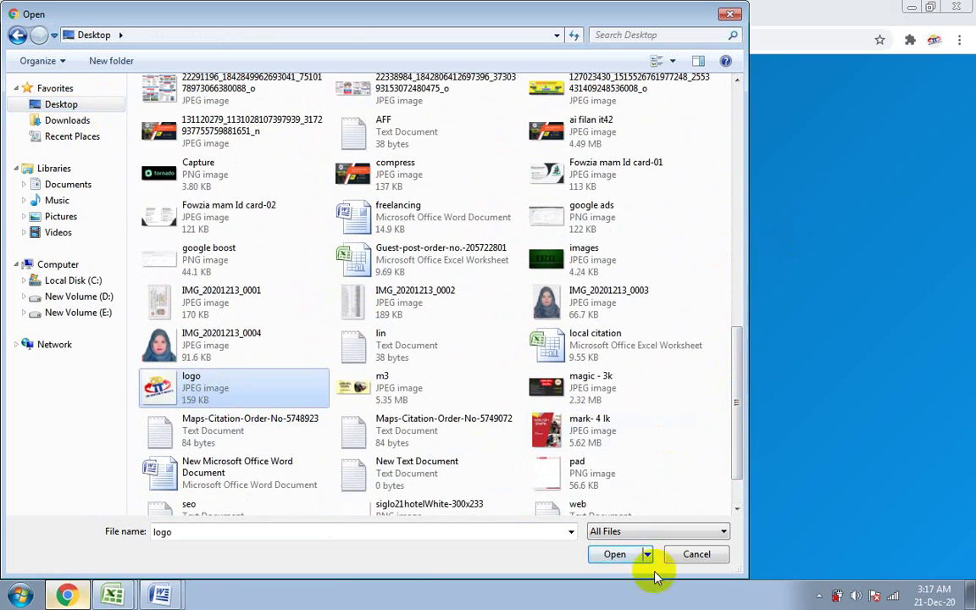
{"action": "left_click", "coordinate": [618, 554]}
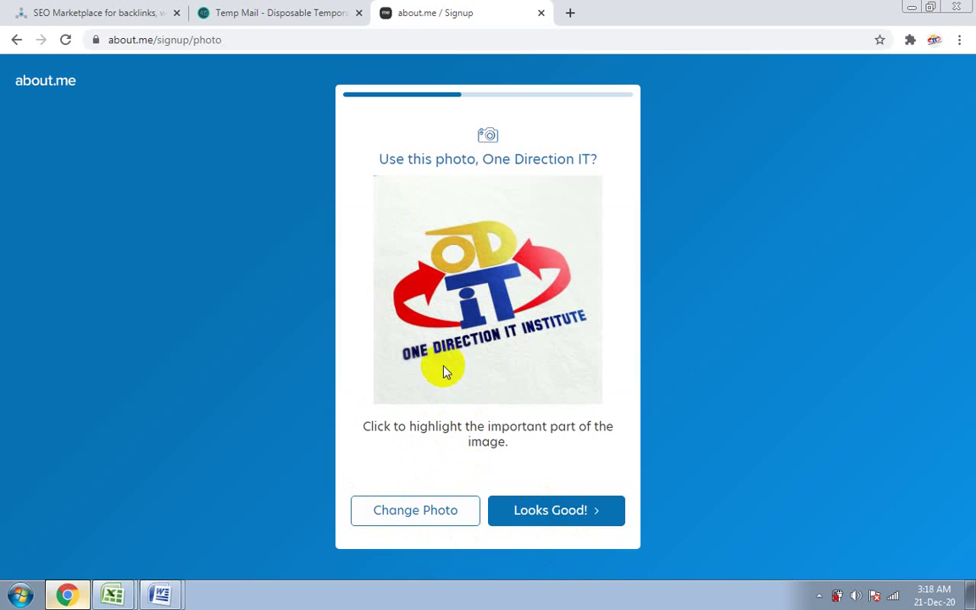
{"action": "left_click", "coordinate": [552, 512]}
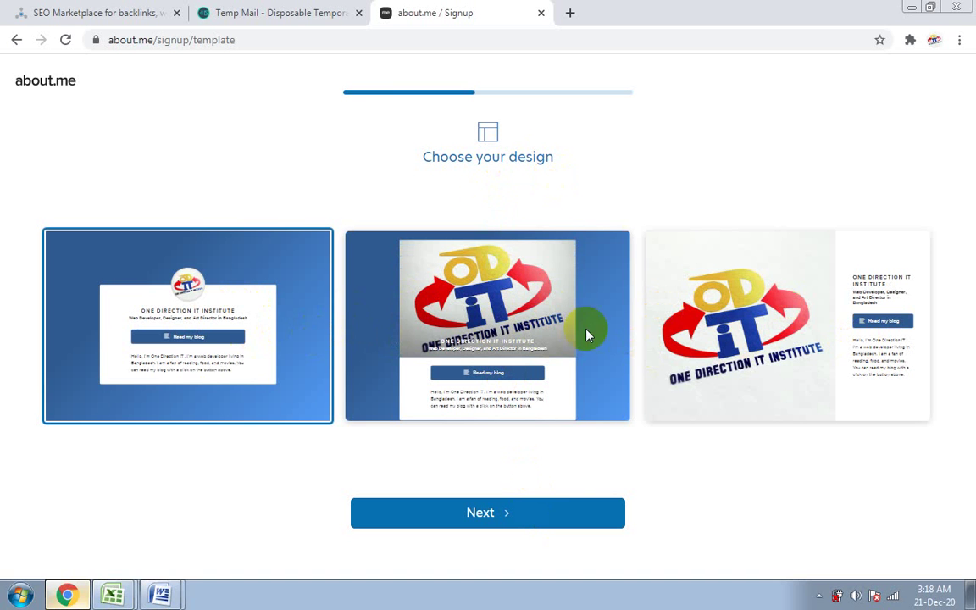
- Choose the centered card design with the large photo on top, and set the page color to purple
{"action": "left_click", "coordinate": [504, 310]}
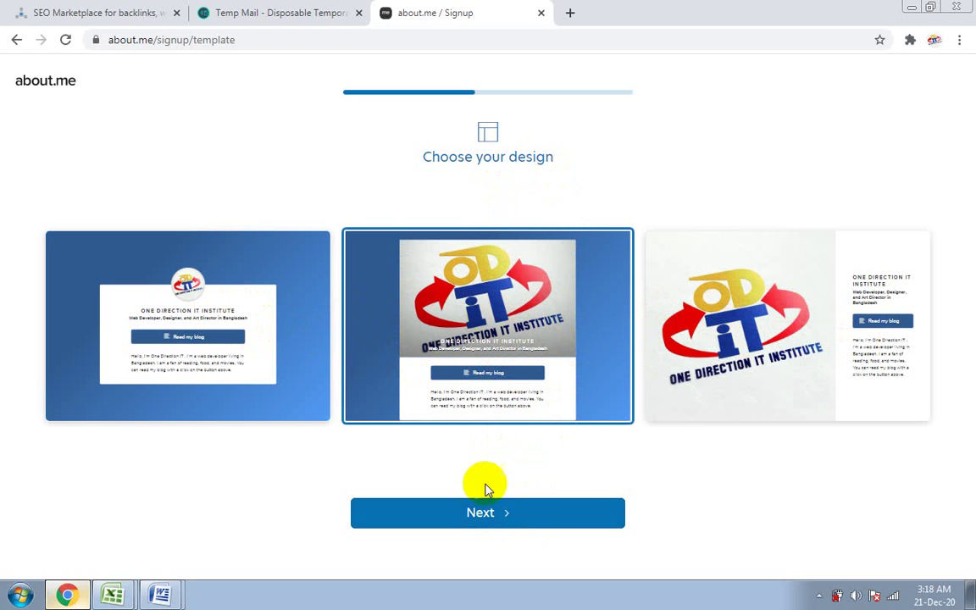
{"action": "left_click", "coordinate": [481, 512]}
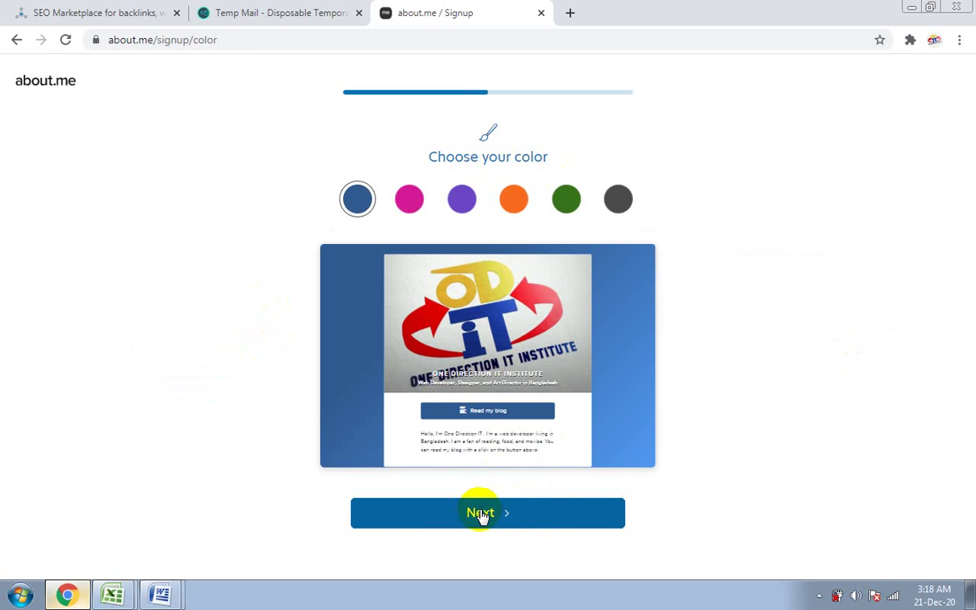
{"action": "left_click", "coordinate": [410, 205]}
{"action": "left_click", "coordinate": [465, 208]}
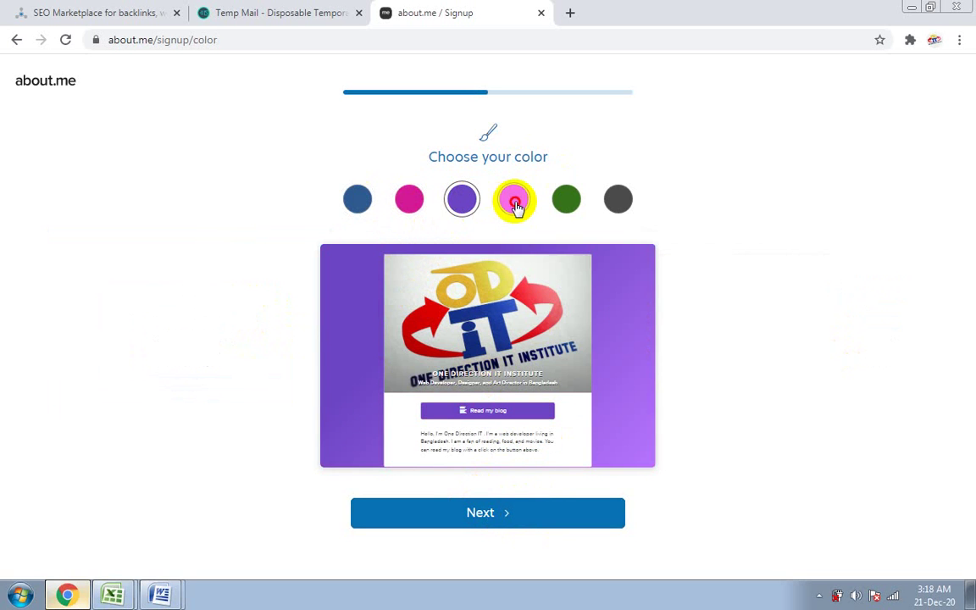
{"action": "left_click", "coordinate": [514, 204]}
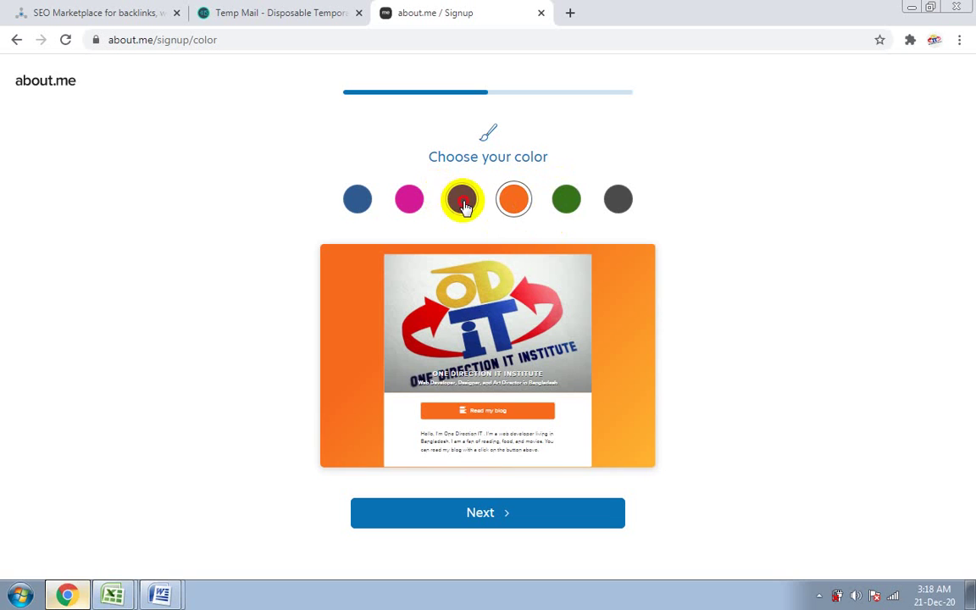
{"action": "left_click", "coordinate": [462, 202]}
{"action": "left_click", "coordinate": [480, 518]}
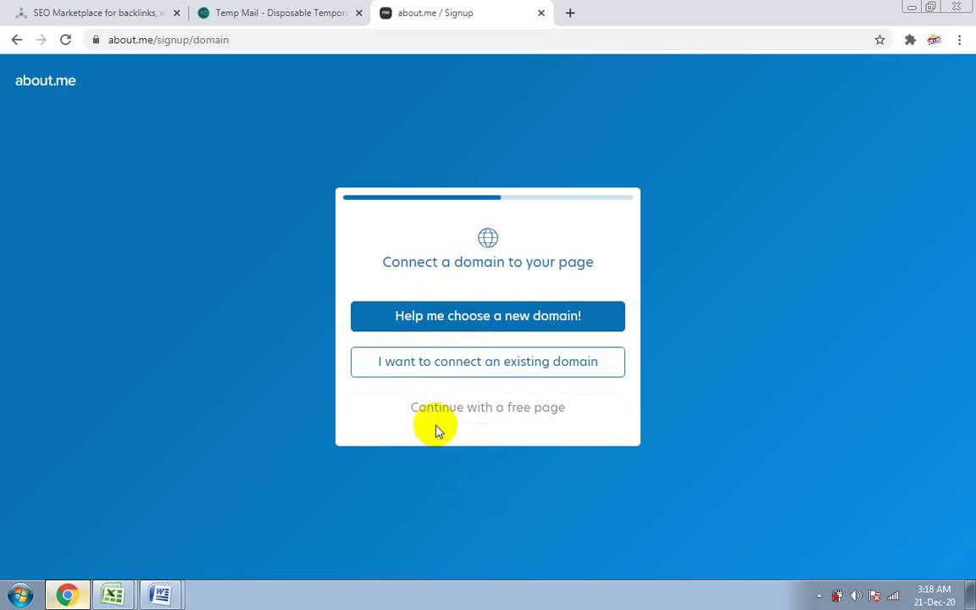
- Continue with a free page and accept onedirectionitinstitute as the page link
{"action": "left_click", "coordinate": [487, 424]}
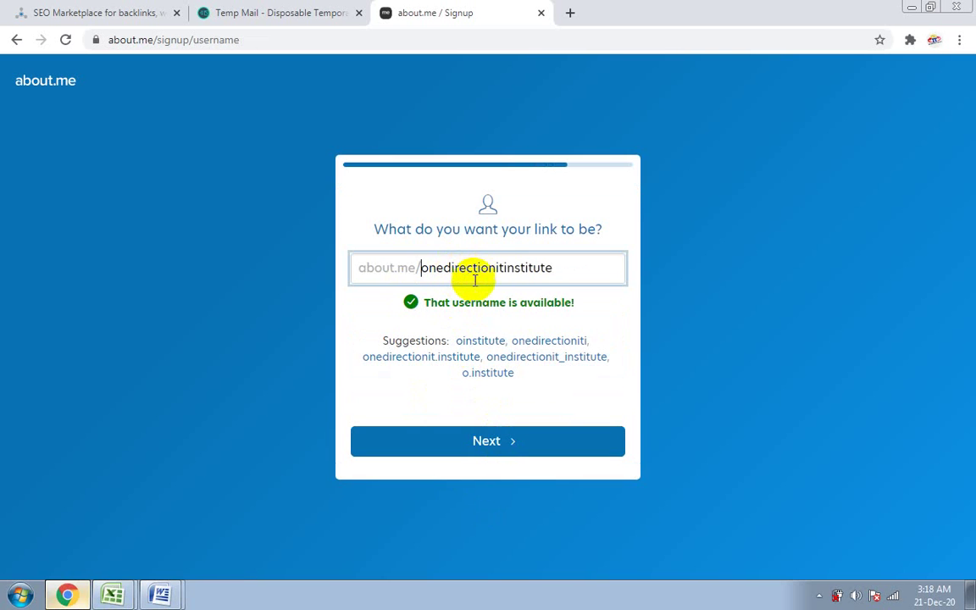
{"action": "left_click", "coordinate": [421, 268]}
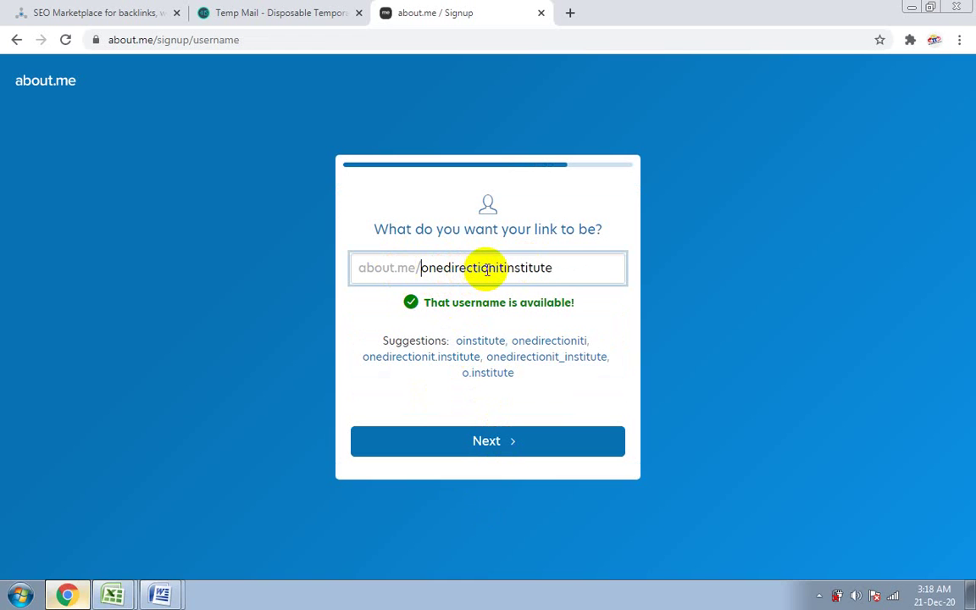
{"action": "left_click", "coordinate": [489, 450]}
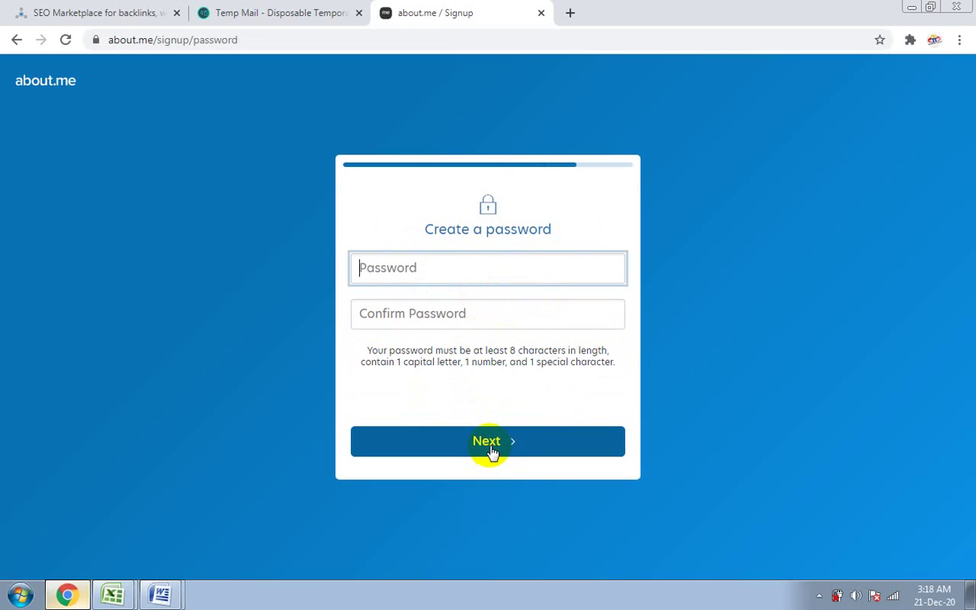
- Copy the account password from the Excel buyer report, enter it in both the Password and Confirm Password fields, and continue
{"action": "left_click", "coordinate": [114, 592]}
{"action": "left_click", "coordinate": [117, 549]}
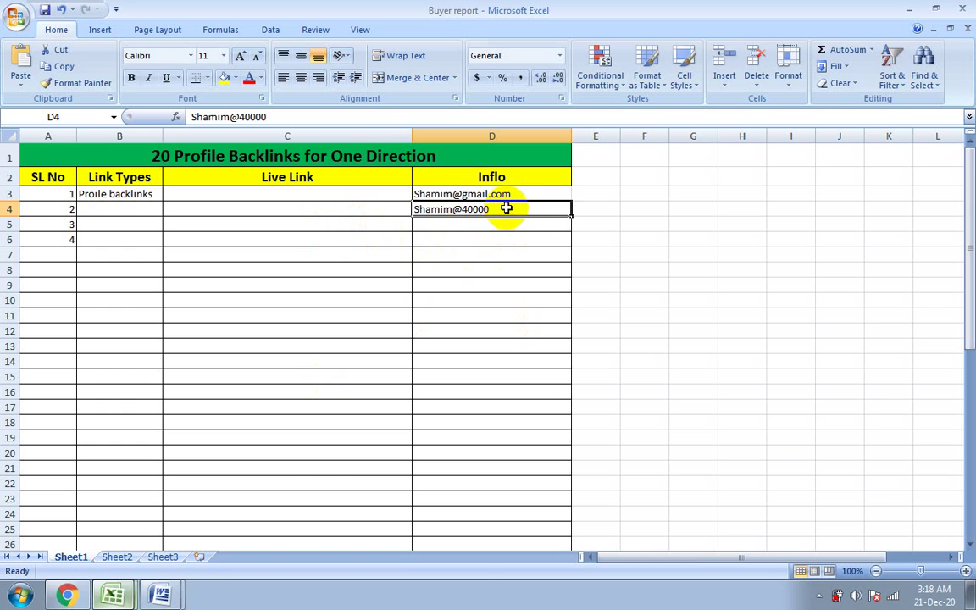
{"action": "key", "text": "ctrl+c"}
{"action": "left_click", "coordinate": [67, 595]}
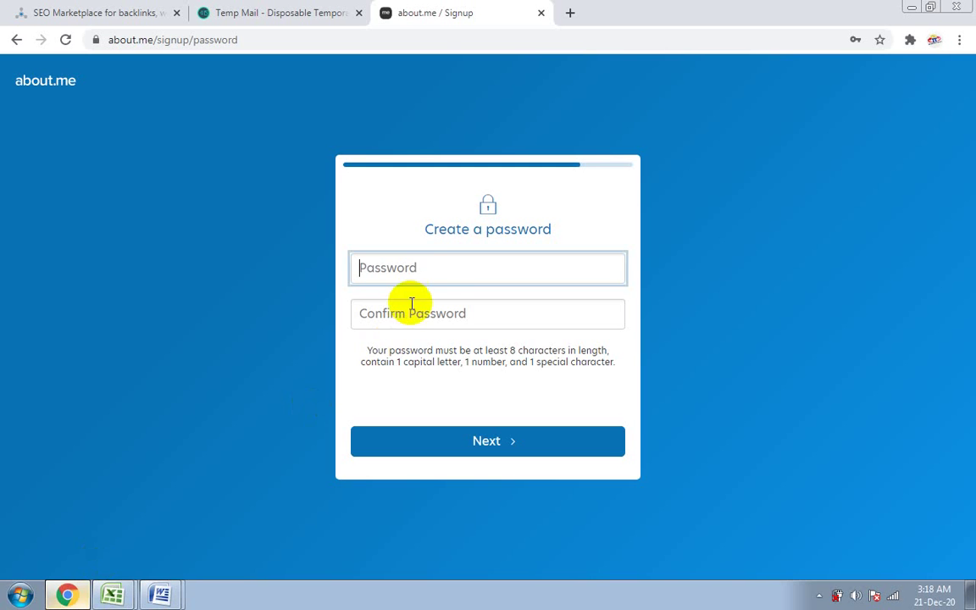
{"action": "left_click", "coordinate": [424, 271]}
{"action": "key", "text": "ctrl+v"}
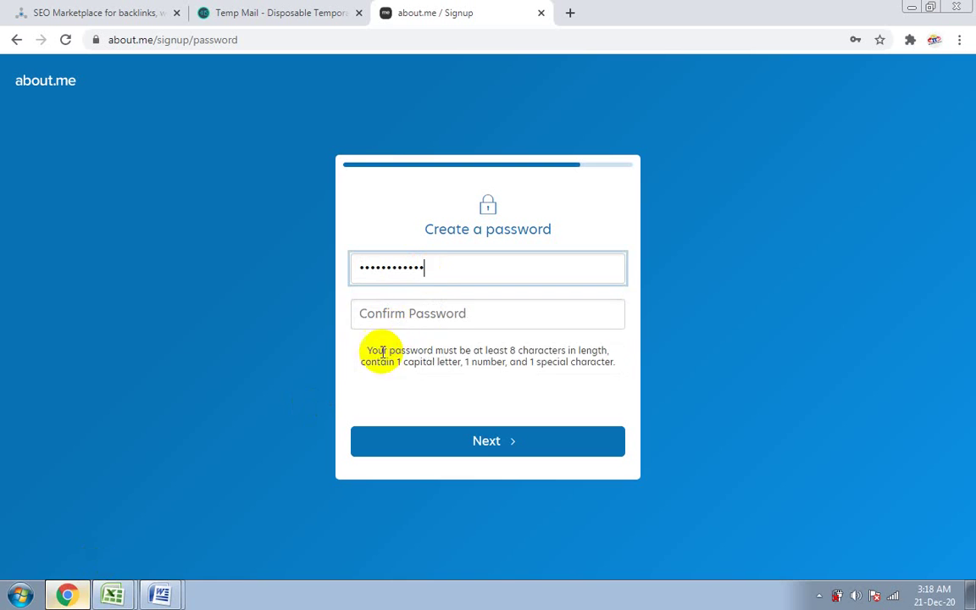
{"action": "left_click", "coordinate": [407, 311]}
{"action": "key", "text": "ctrl+v"}
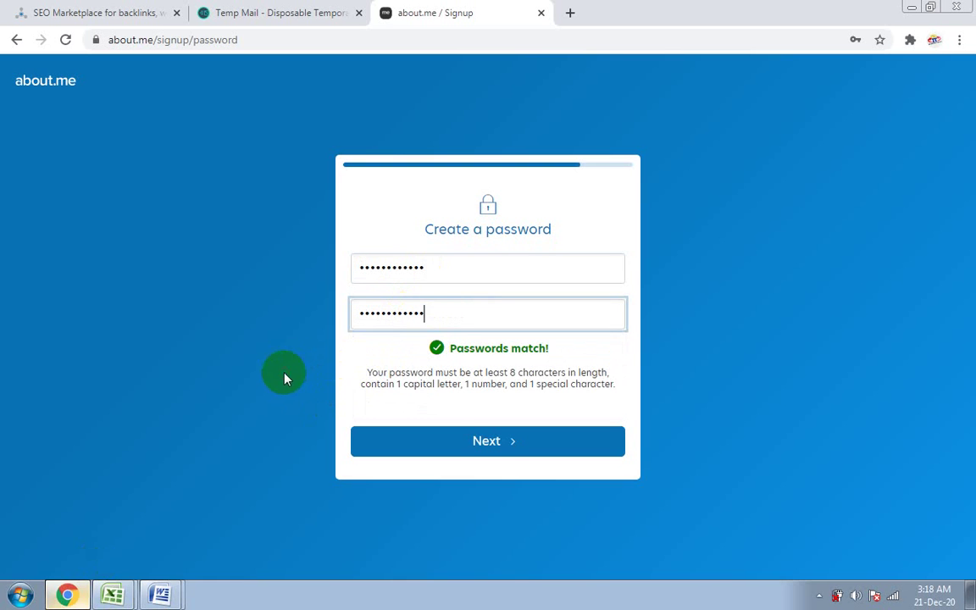
{"action": "left_click", "coordinate": [486, 453]}
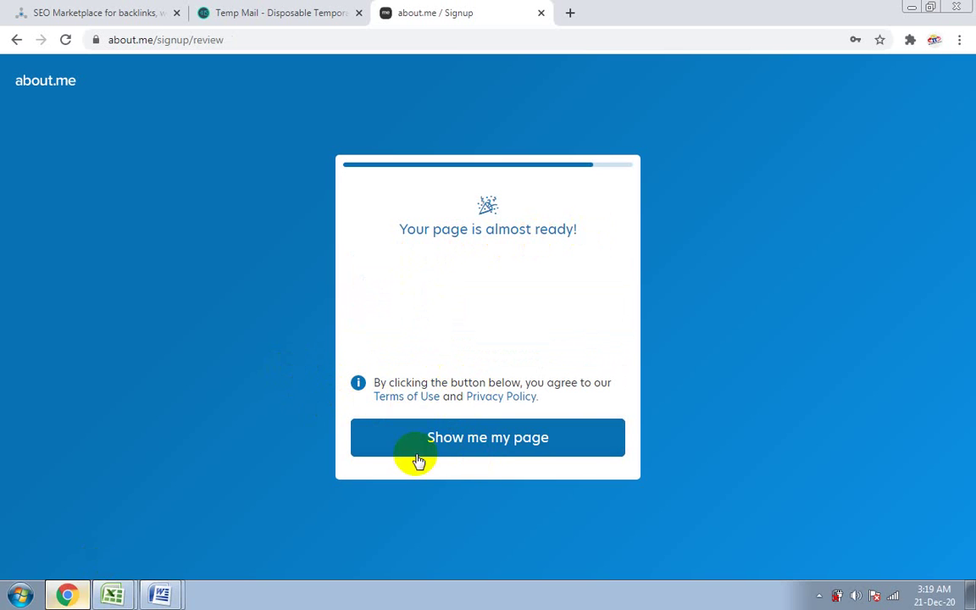
- Finish the sign-up by passing the robot check and postponing the email signature setup
{"action": "left_click", "coordinate": [472, 457]}
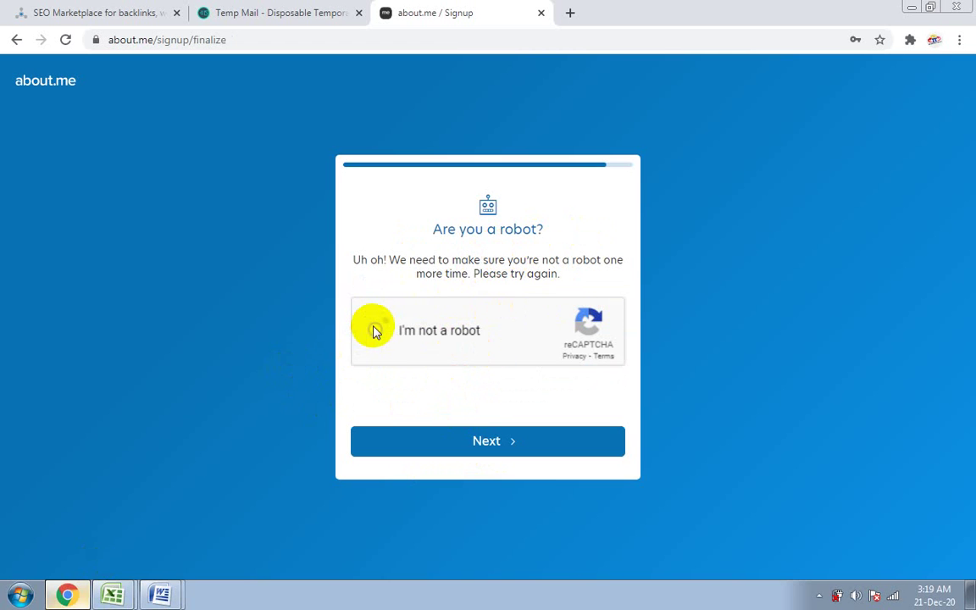
{"action": "left_click", "coordinate": [374, 330]}
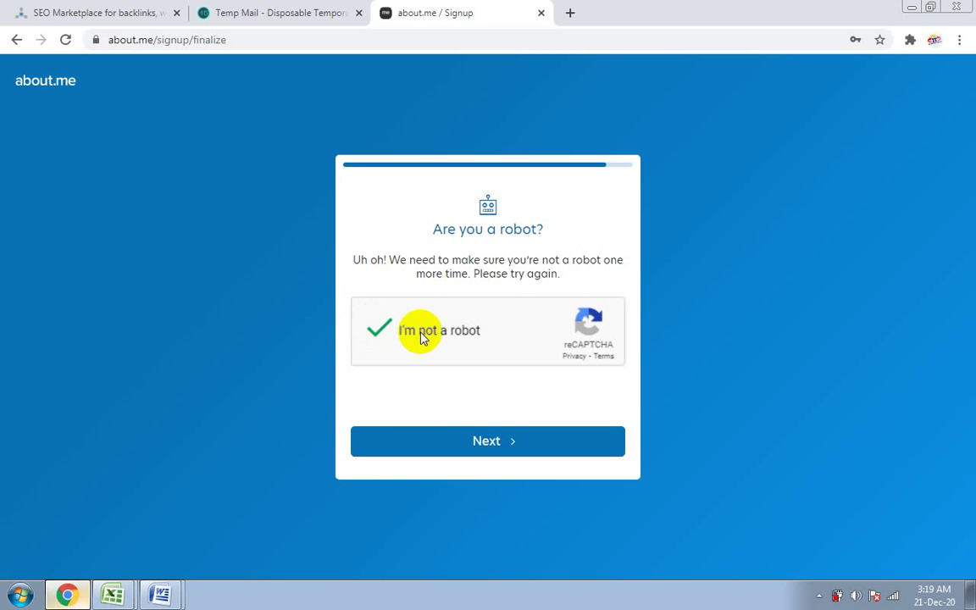
{"action": "left_click", "coordinate": [488, 441]}
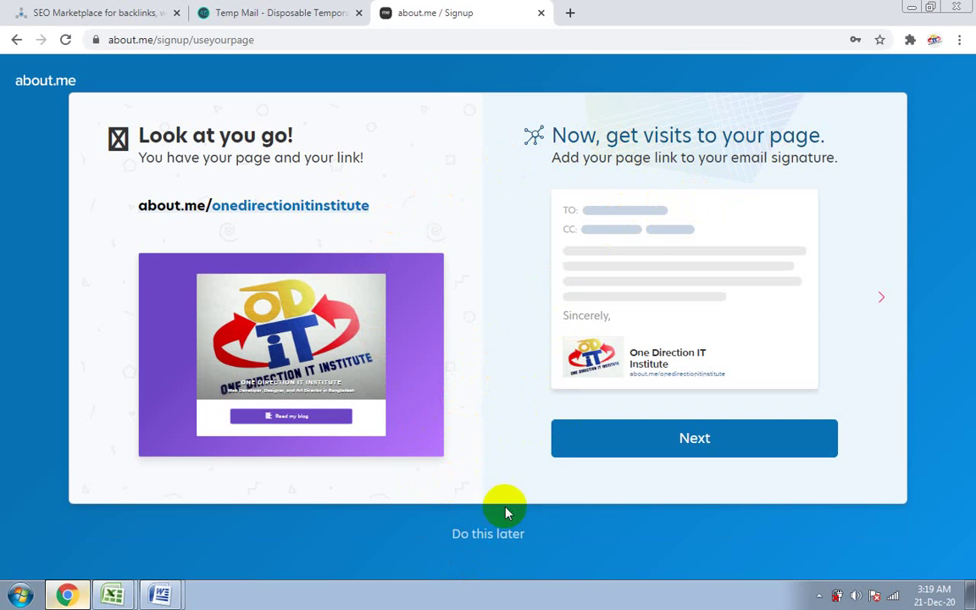
{"action": "left_click", "coordinate": [498, 542]}
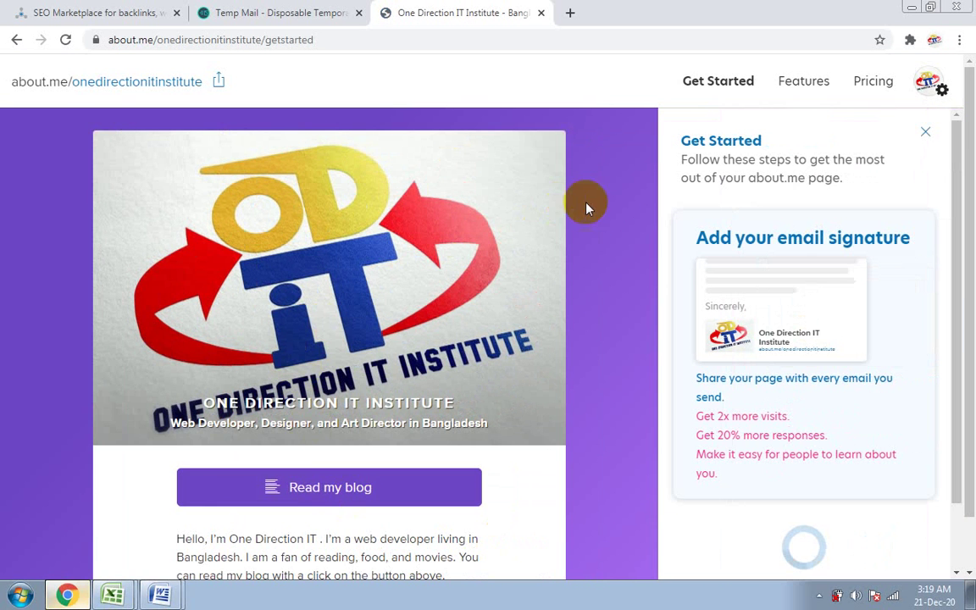
{"action": "scroll", "coordinate": [449, 445], "scroll_direction": "down", "scroll_amount": 1}
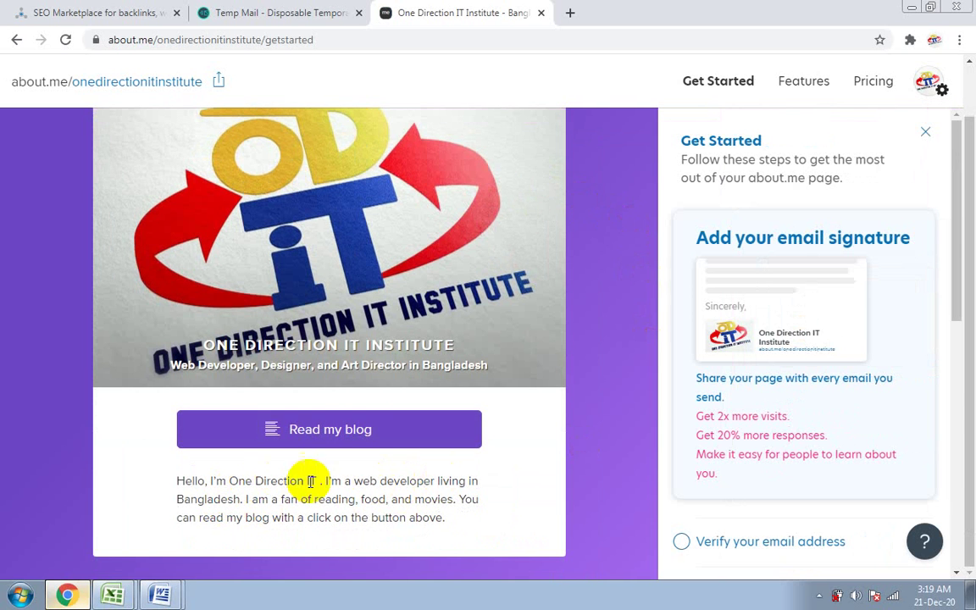
{"action": "scroll", "coordinate": [376, 389], "scroll_direction": "up", "scroll_amount": 1}
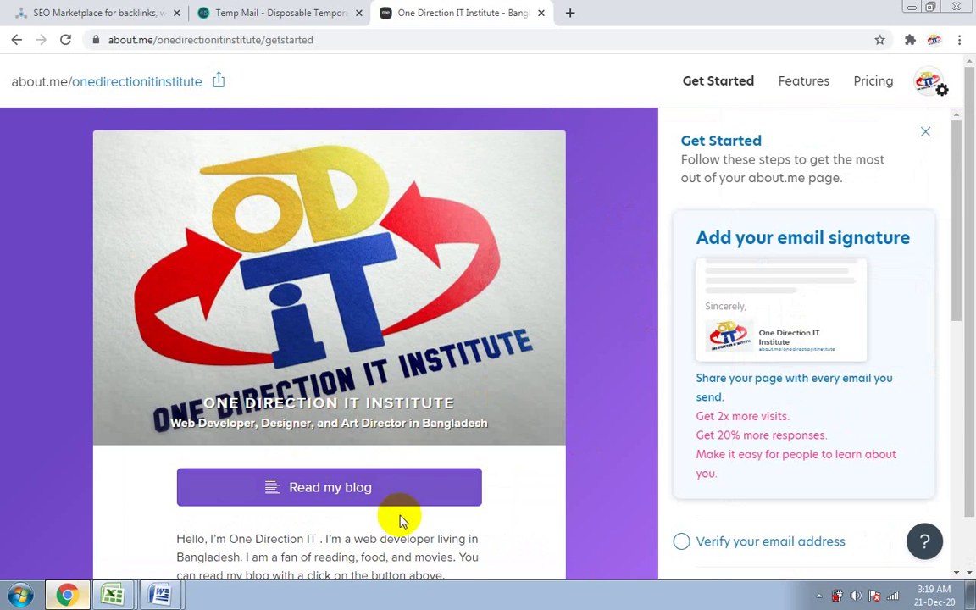
{"action": "scroll", "coordinate": [396, 517], "scroll_direction": "down", "scroll_amount": 1}
{"action": "scroll", "coordinate": [449, 406], "scroll_direction": "up", "scroll_amount": 1}
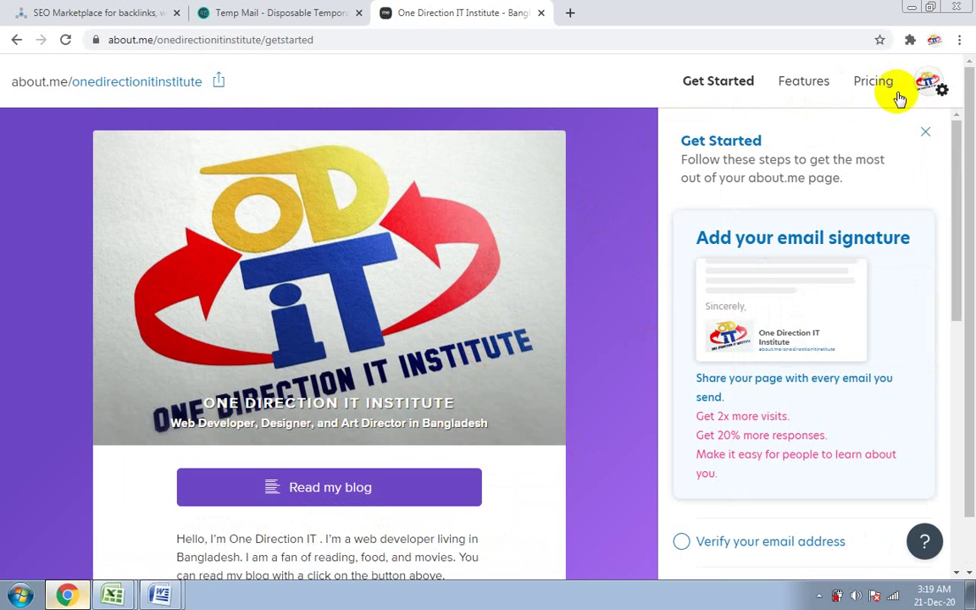
- Replace the default text in the page's bio editor with the company's short description copied from the Word document
{"action": "left_click", "coordinate": [938, 90]}
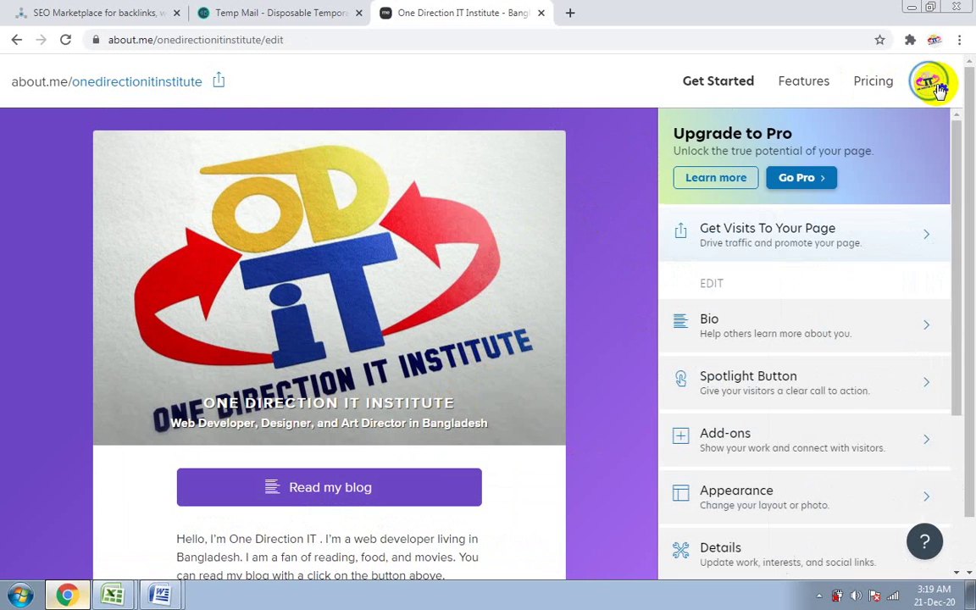
{"action": "left_click", "coordinate": [747, 338]}
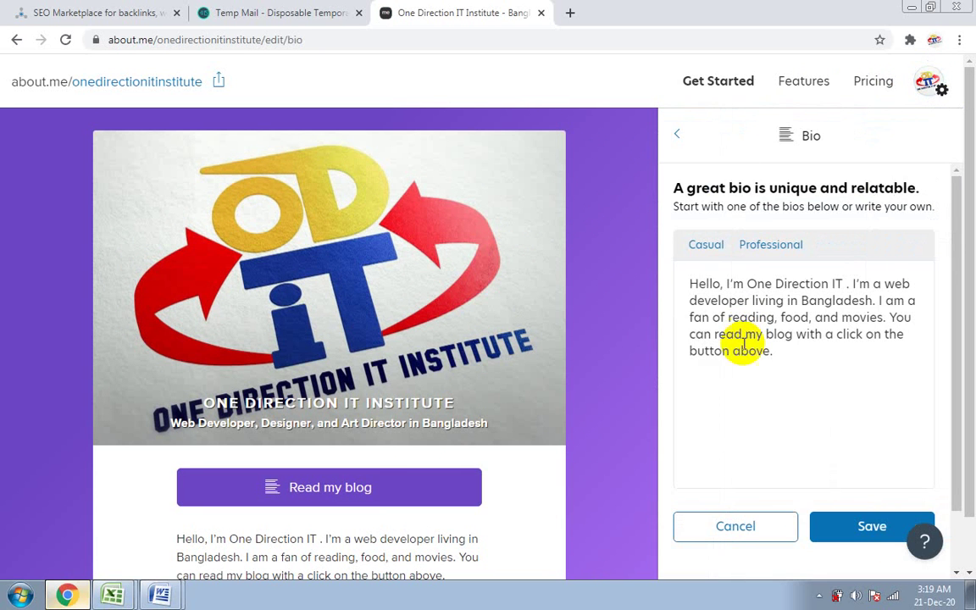
{"action": "left_click", "coordinate": [769, 349]}
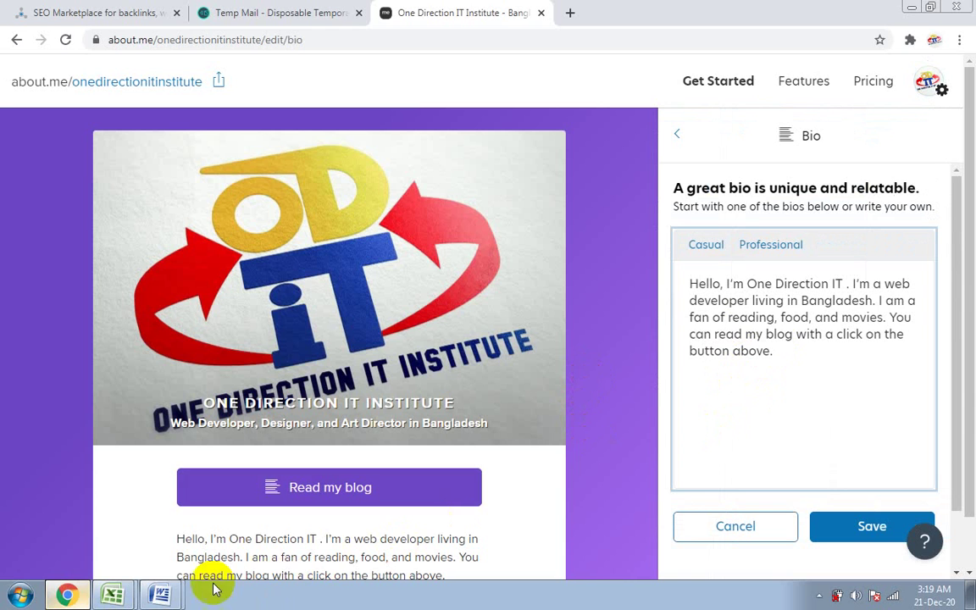
{"action": "left_click", "coordinate": [159, 593]}
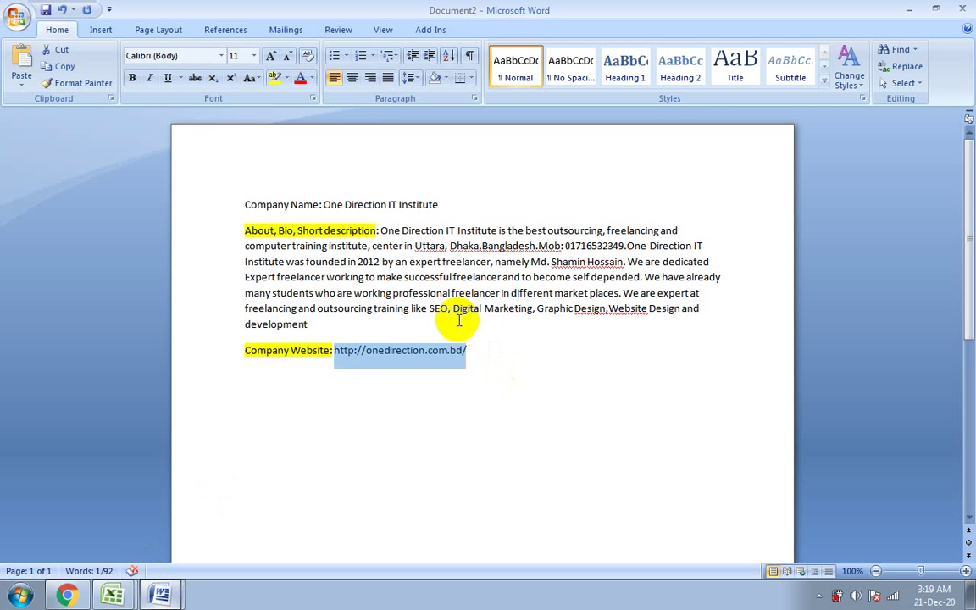
{"action": "left_click", "coordinate": [394, 327]}
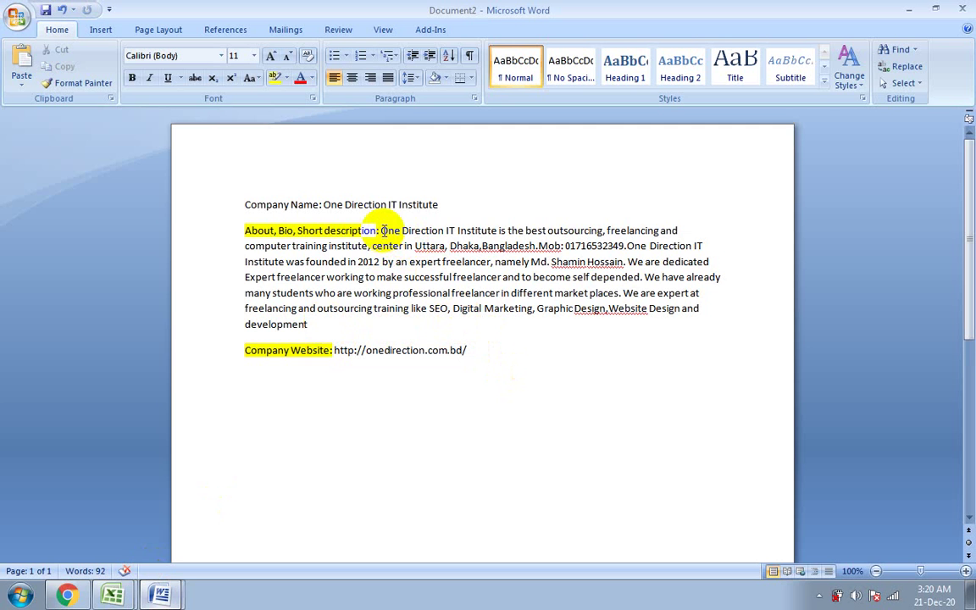
{"action": "left_click_drag", "start_coordinate": [381, 231], "coordinate": [442, 325]}
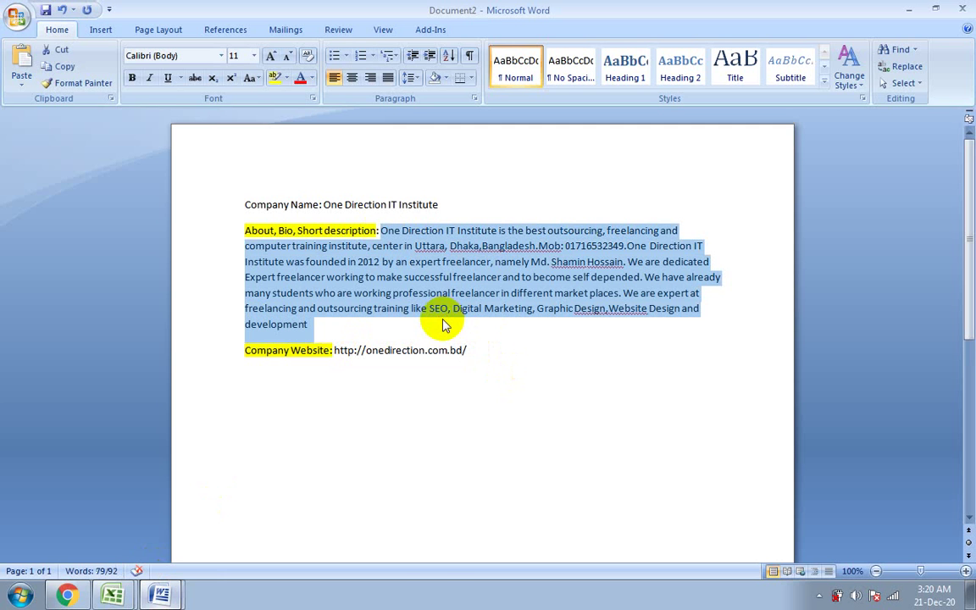
{"action": "left_click", "coordinate": [67, 594]}
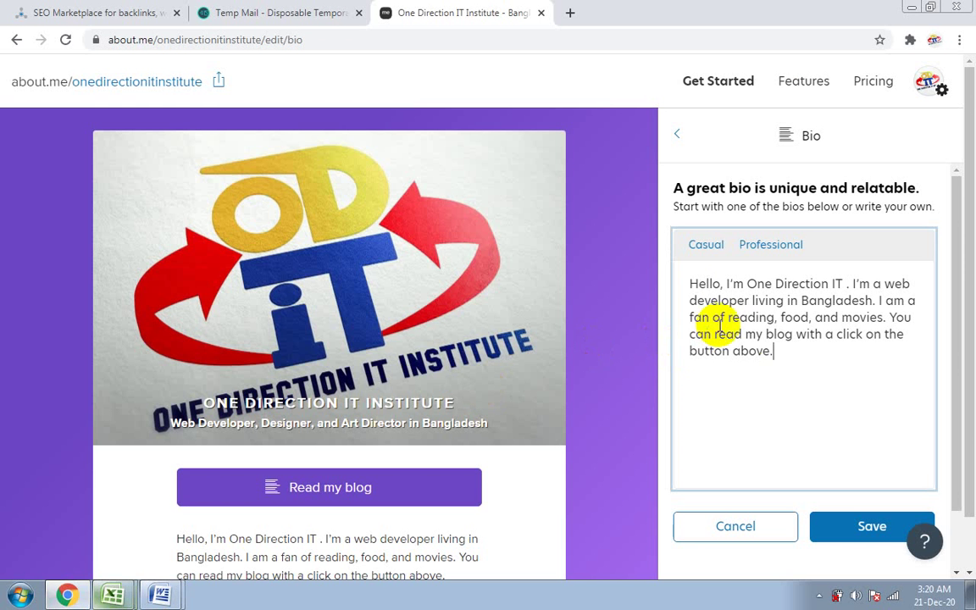
{"action": "left_click_drag", "start_coordinate": [770, 350], "coordinate": [688, 283]}
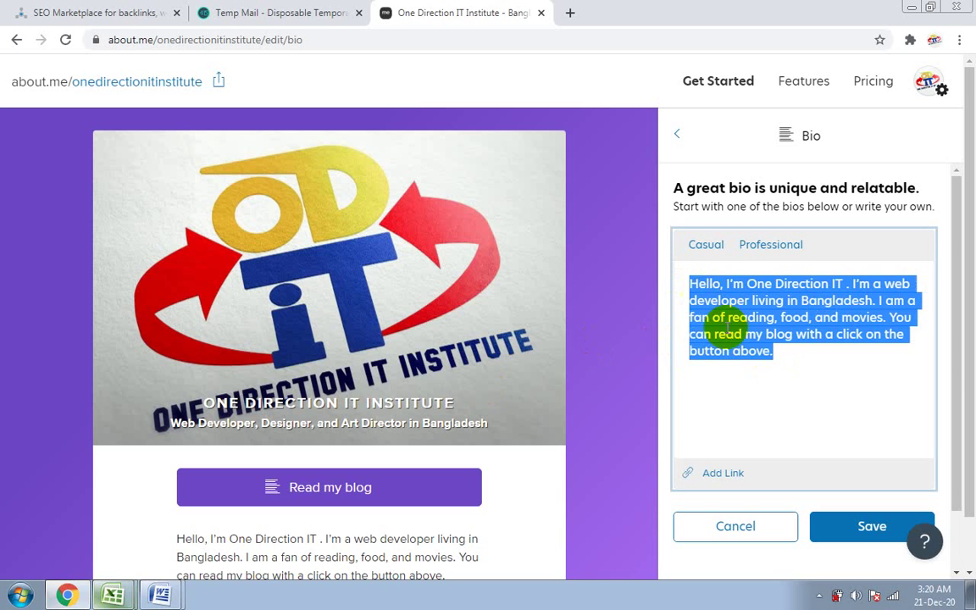
{"action": "key", "text": "ctrl+v"}
{"action": "scroll", "coordinate": [796, 372], "scroll_direction": "down", "scroll_amount": 5}
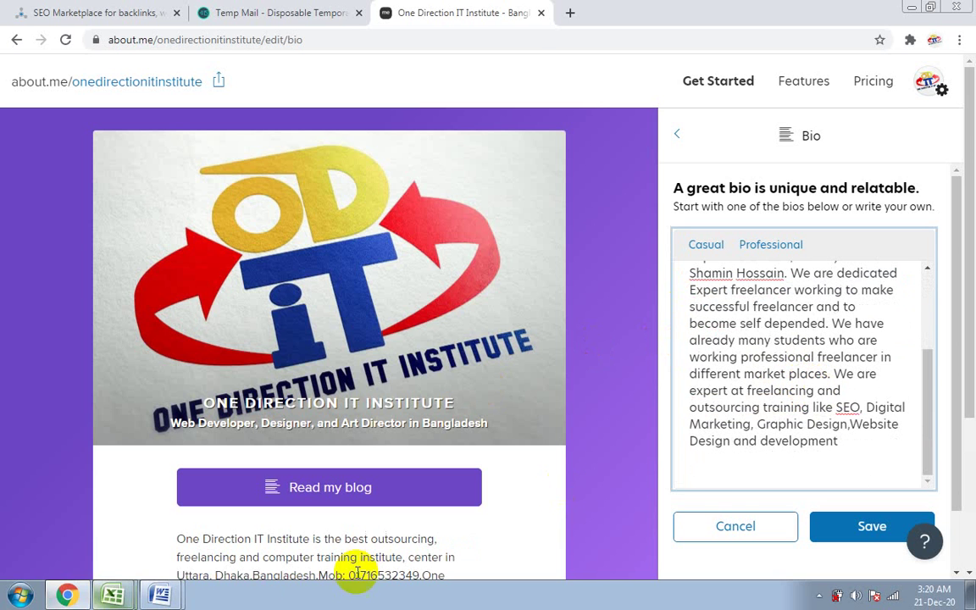
{"action": "left_click", "coordinate": [158, 593]}
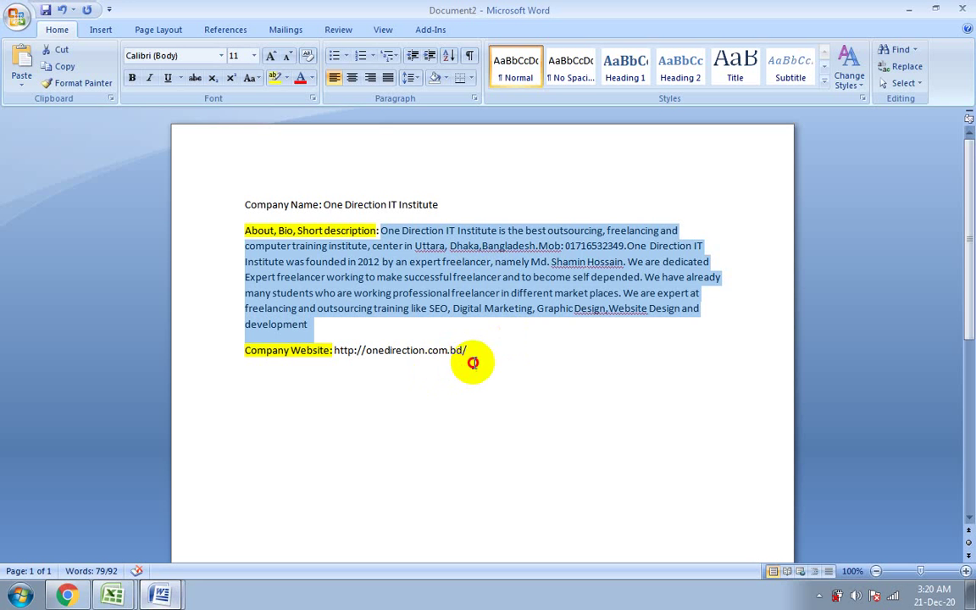
{"action": "left_click_drag", "start_coordinate": [472, 362], "coordinate": [342, 355]}
{"action": "key", "text": "ctrl+c"}
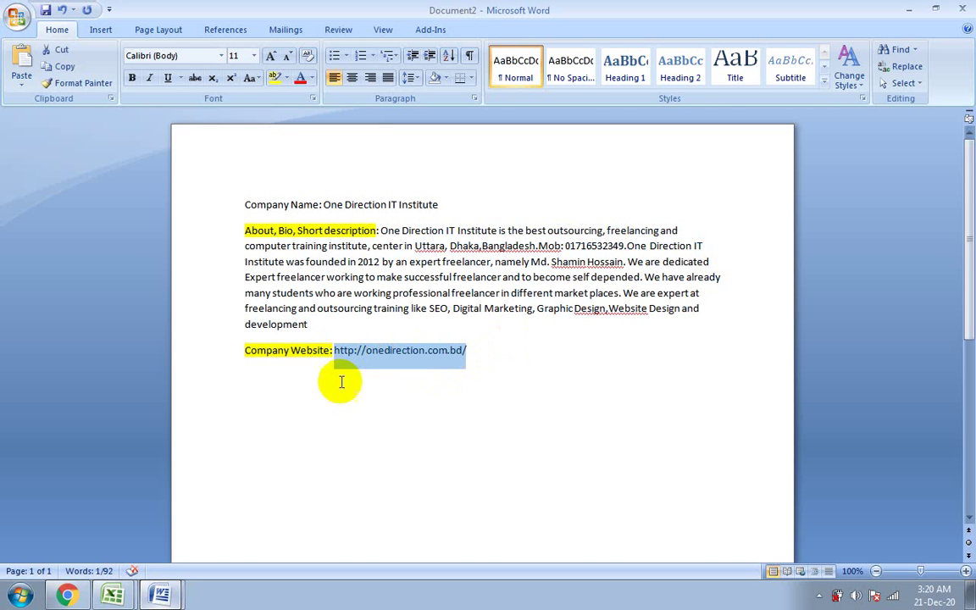
{"action": "left_click", "coordinate": [67, 594]}
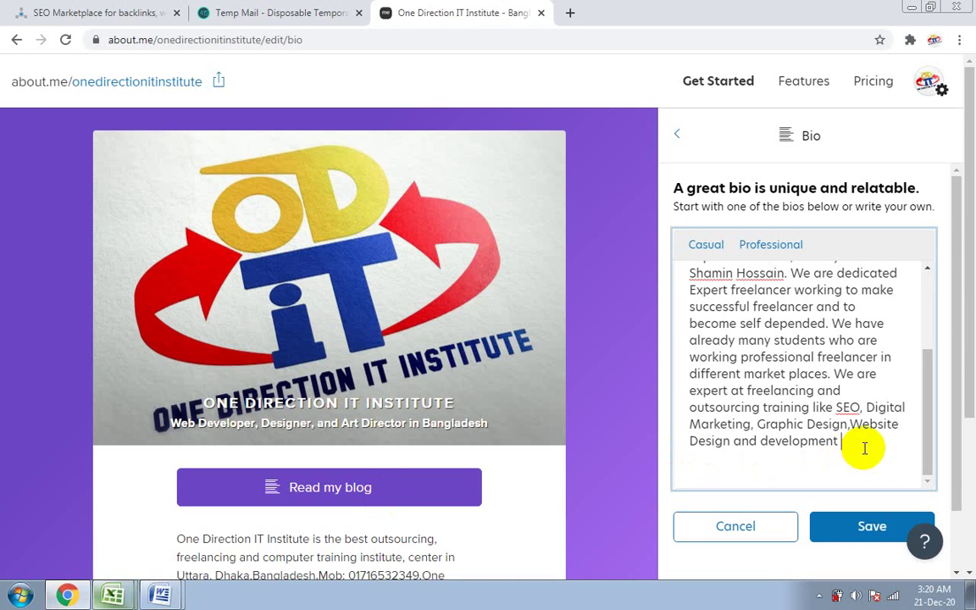
{"action": "key", "text": "ctrl+v"}
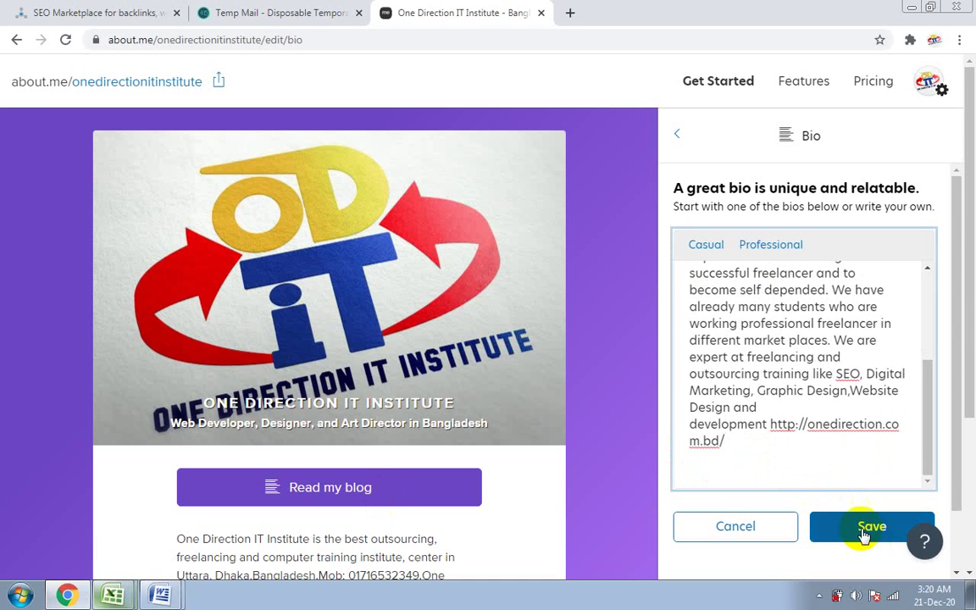
{"action": "left_click", "coordinate": [863, 532]}
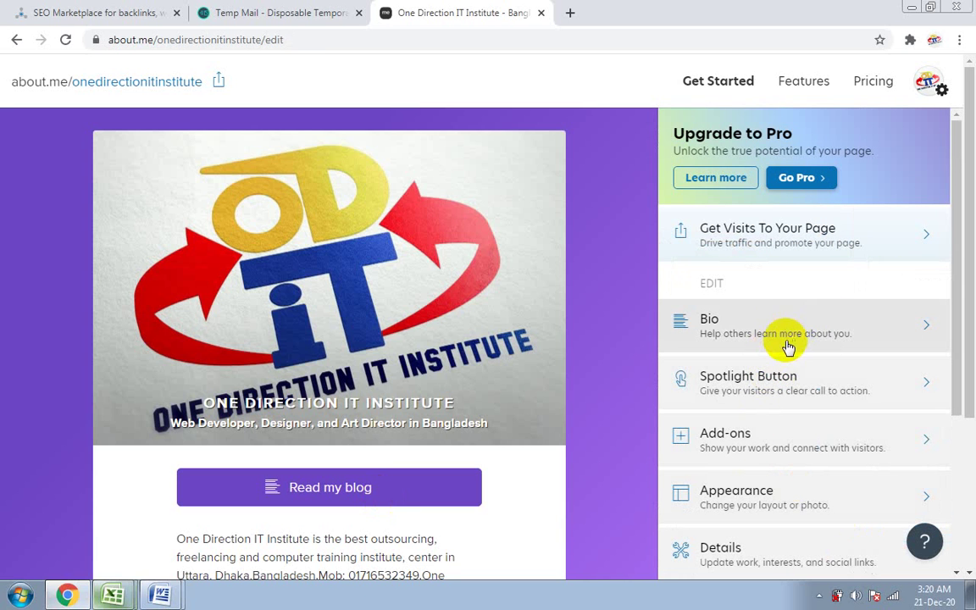
- Open the finished profile page from the editor and review its logo, bio and website address
{"action": "left_click", "coordinate": [923, 88]}
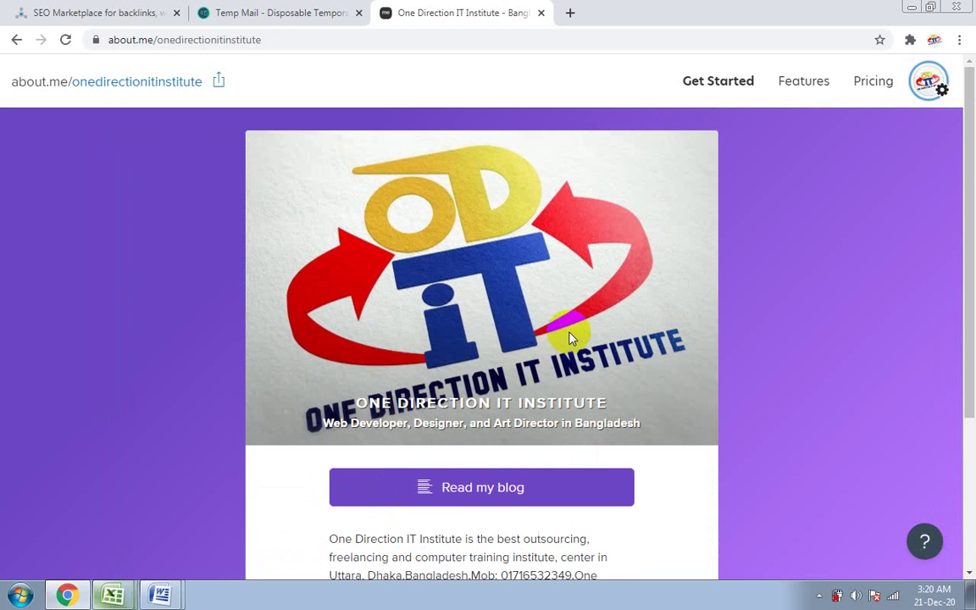
{"action": "scroll", "coordinate": [496, 508], "scroll_direction": "down", "scroll_amount": 3}
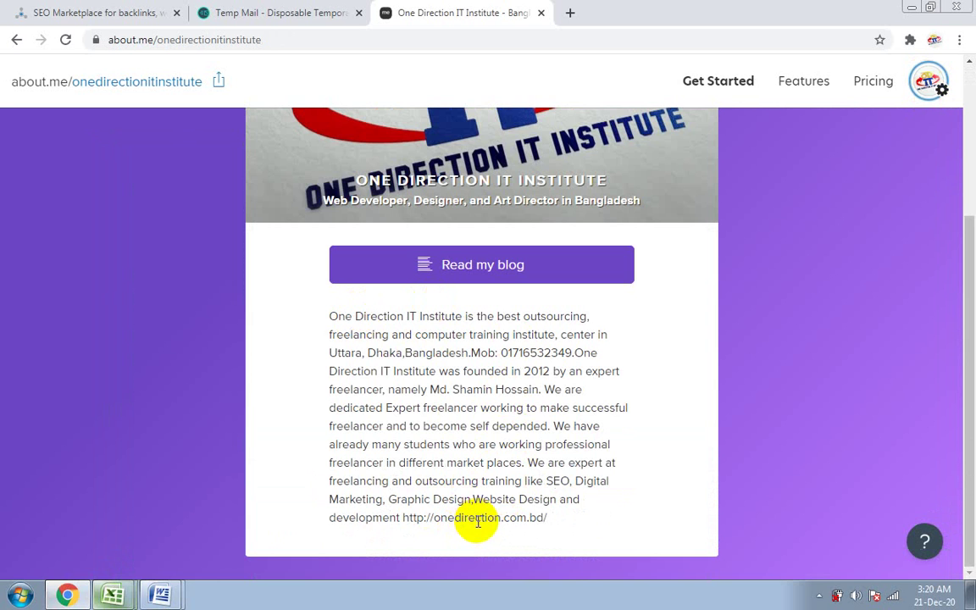
{"action": "scroll", "coordinate": [483, 497], "scroll_direction": "up", "scroll_amount": 3}
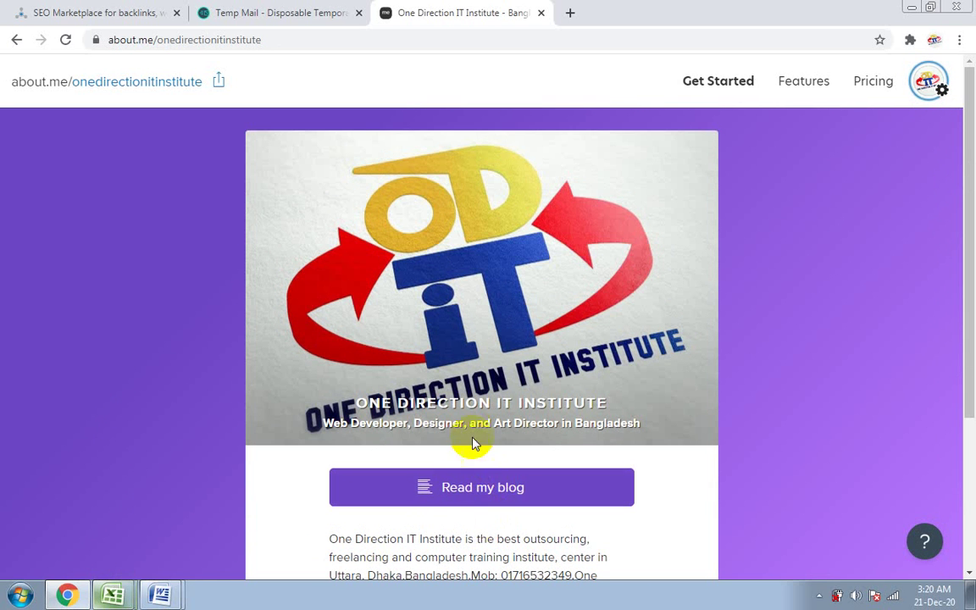
- Copy the profile page's address and load about.me/onedirectionitinstitute in a new incognito window
{"action": "left_click", "coordinate": [276, 43]}
{"action": "key", "text": "ctrl+c"}
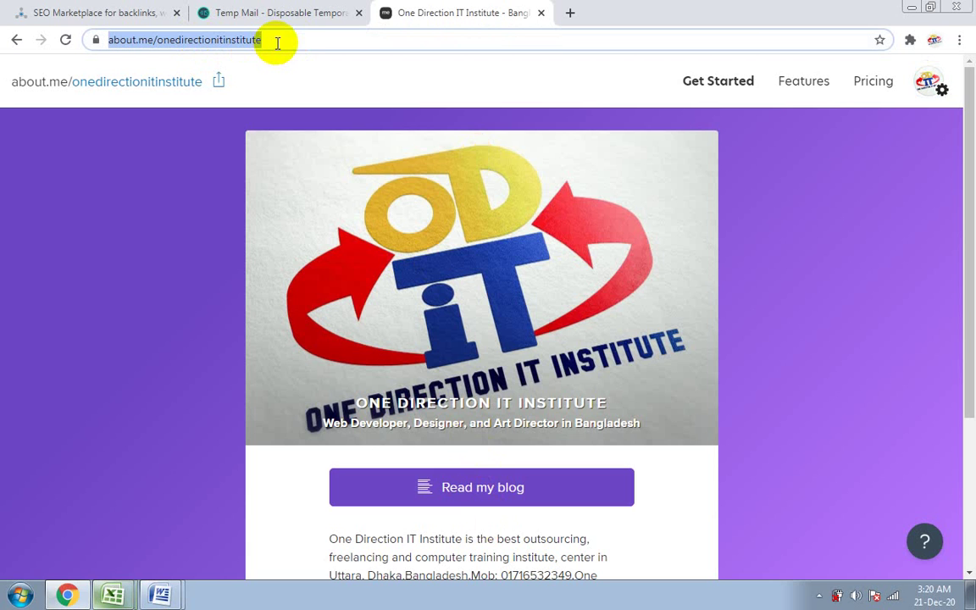
{"action": "left_click", "coordinate": [958, 39]}
{"action": "left_click", "coordinate": [864, 99]}
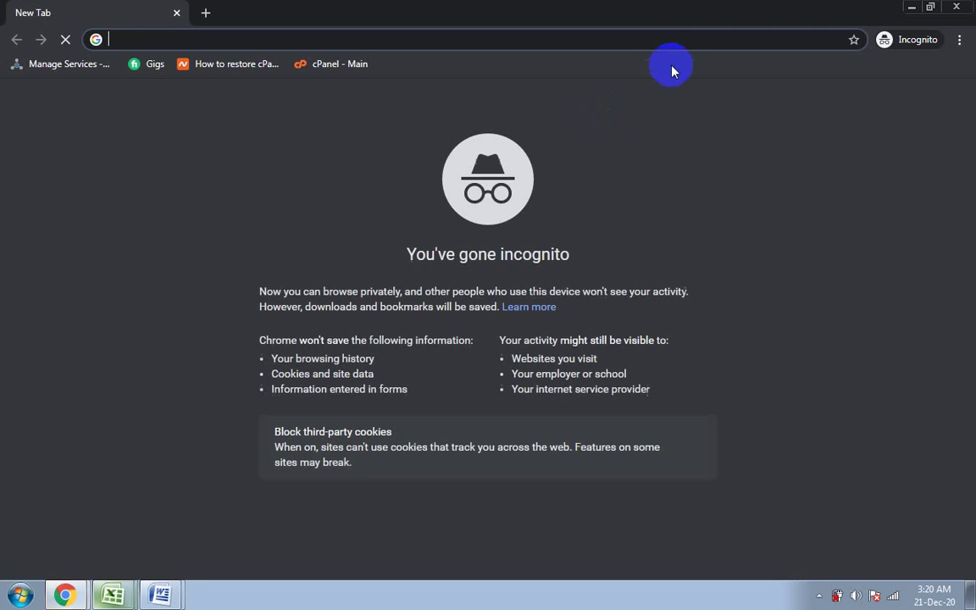
{"action": "key", "text": "ctrl+v"}
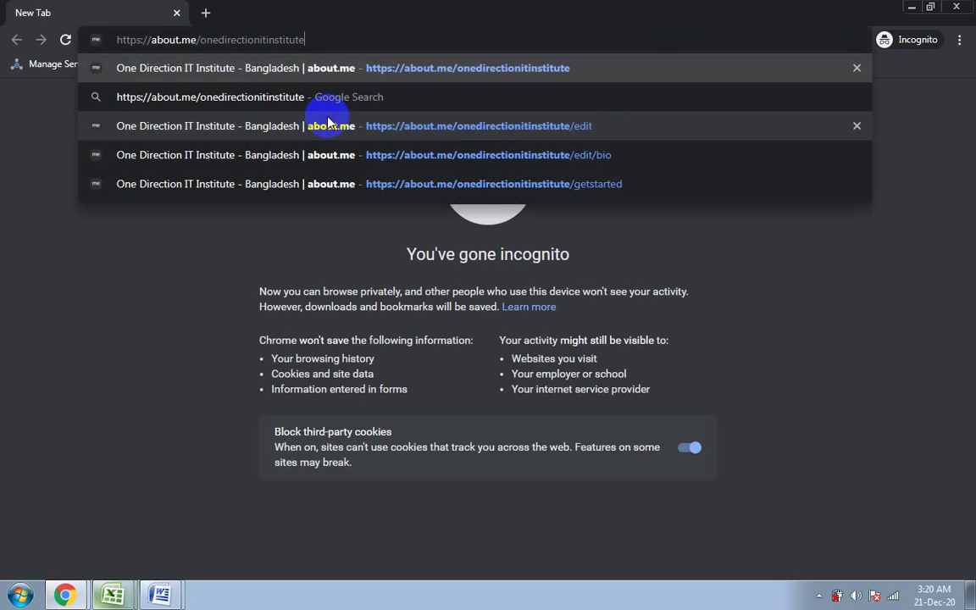
{"action": "key", "text": "Return"}
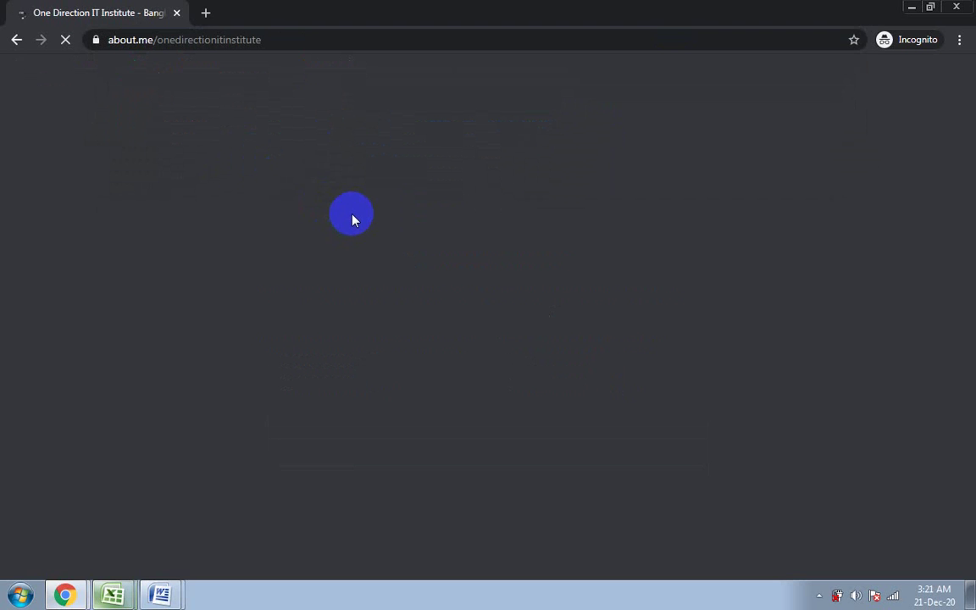
{"action": "left_click", "coordinate": [818, 596]}
{"action": "left_click", "coordinate": [429, 360]}
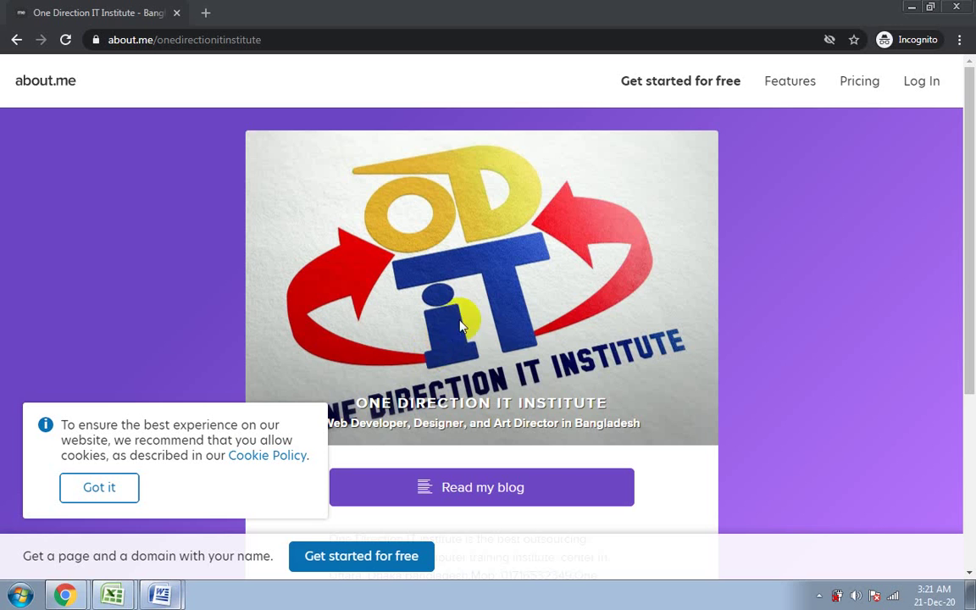
- Examine the logged-out profile page's logo, bio and website address, and dismiss the cookie notice
{"action": "scroll", "coordinate": [931, 292], "scroll_direction": "down", "scroll_amount": 3}
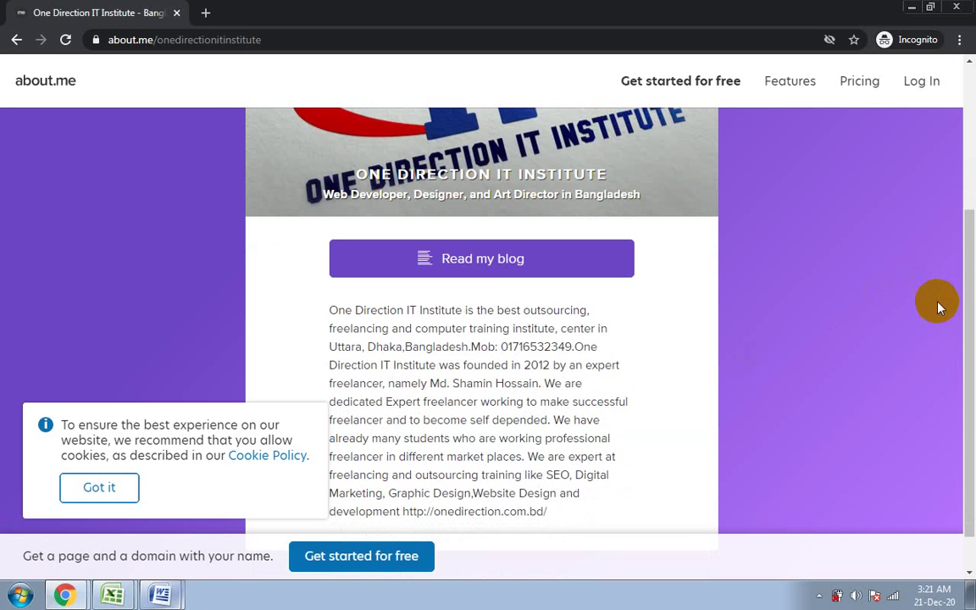
{"action": "scroll", "coordinate": [961, 296], "scroll_direction": "down", "scroll_amount": 1}
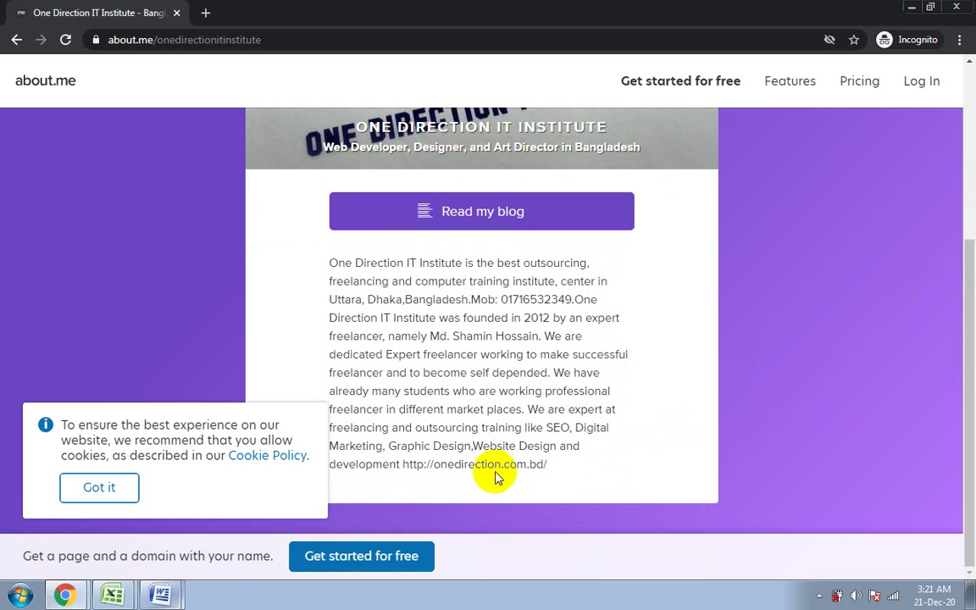
{"action": "left_click_drag", "start_coordinate": [424, 464], "coordinate": [515, 464]}
{"action": "scroll", "coordinate": [519, 298], "scroll_direction": "up", "scroll_amount": 1}
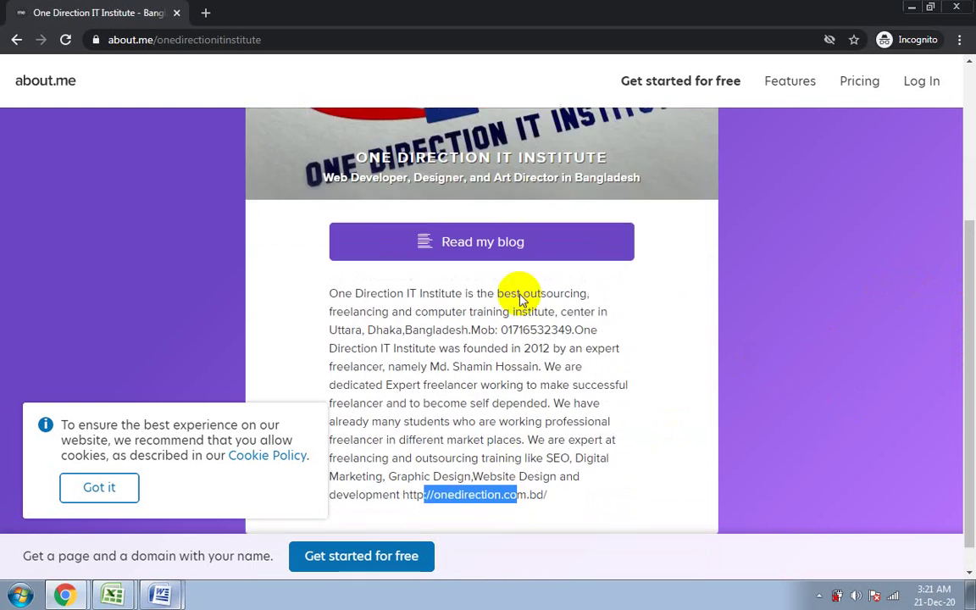
{"action": "scroll", "coordinate": [519, 298], "scroll_direction": "up", "scroll_amount": 2}
{"action": "scroll", "coordinate": [505, 415], "scroll_direction": "down", "scroll_amount": 2}
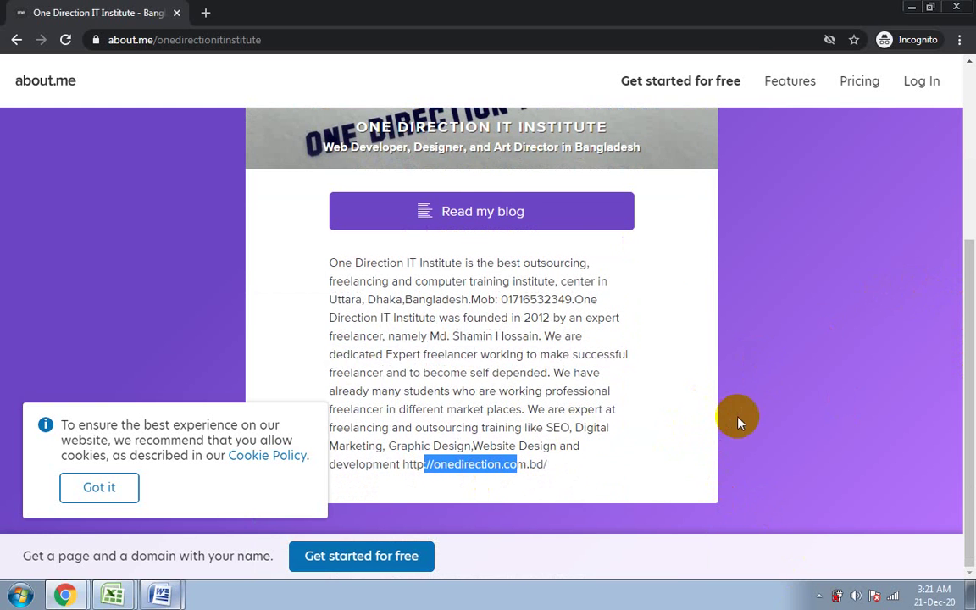
{"action": "scroll", "coordinate": [736, 421], "scroll_direction": "up", "scroll_amount": 4}
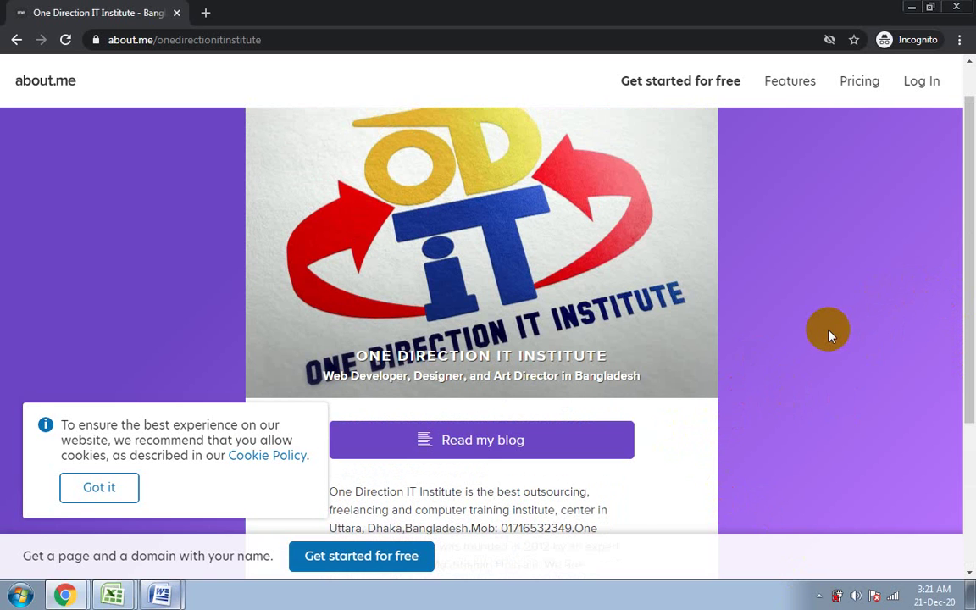
{"action": "left_click", "coordinate": [99, 487]}
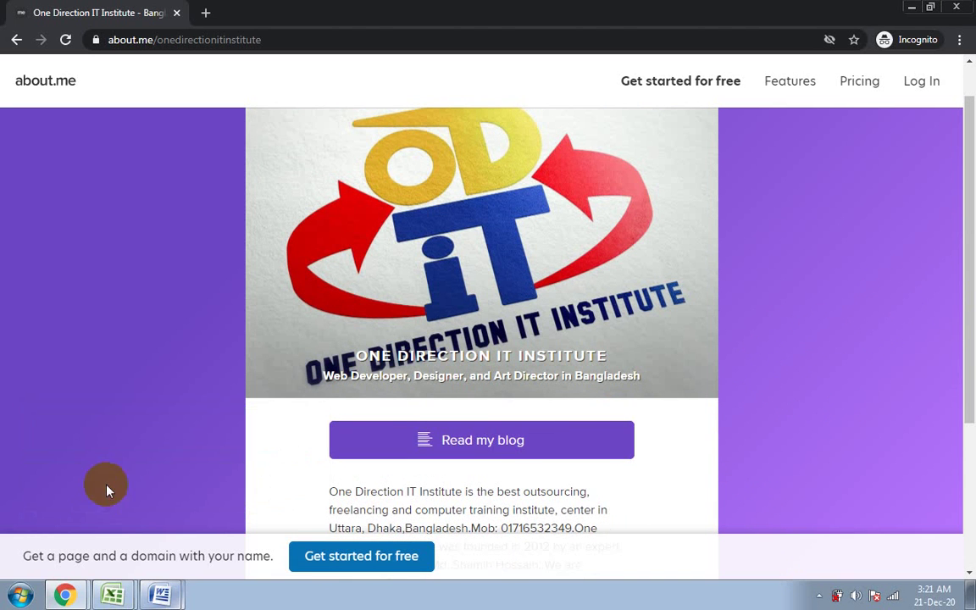
{"action": "left_click_drag", "start_coordinate": [970, 294], "coordinate": [969, 332]}
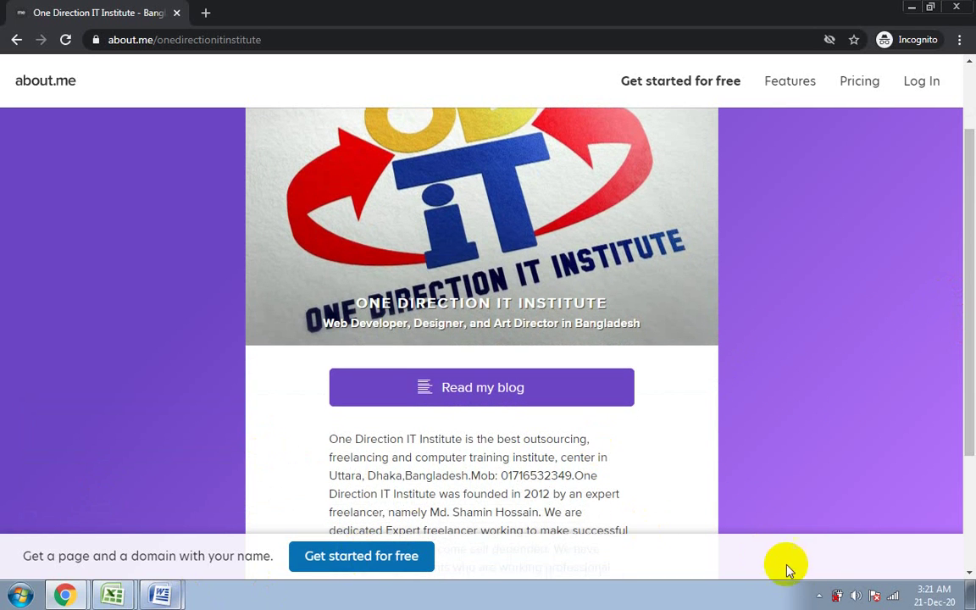